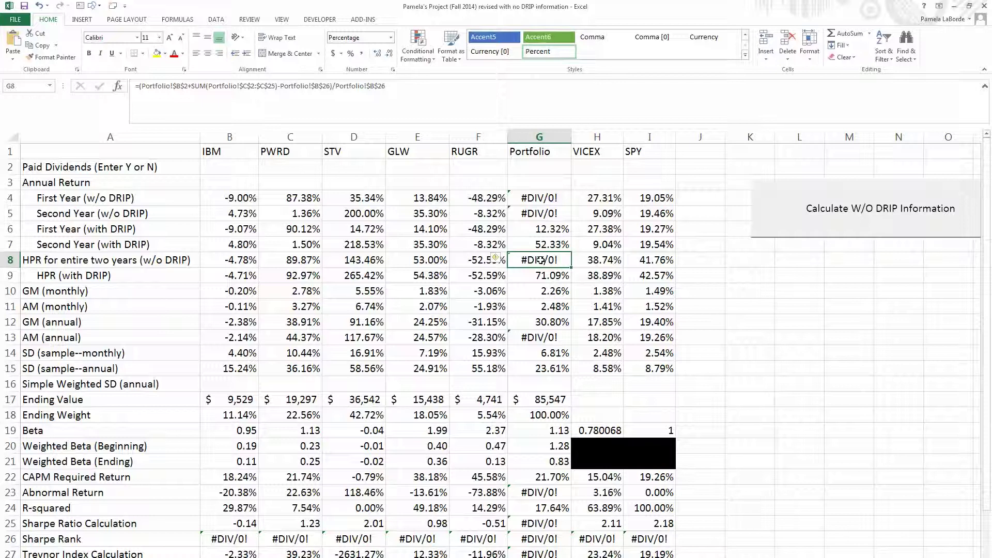
click(546, 205)
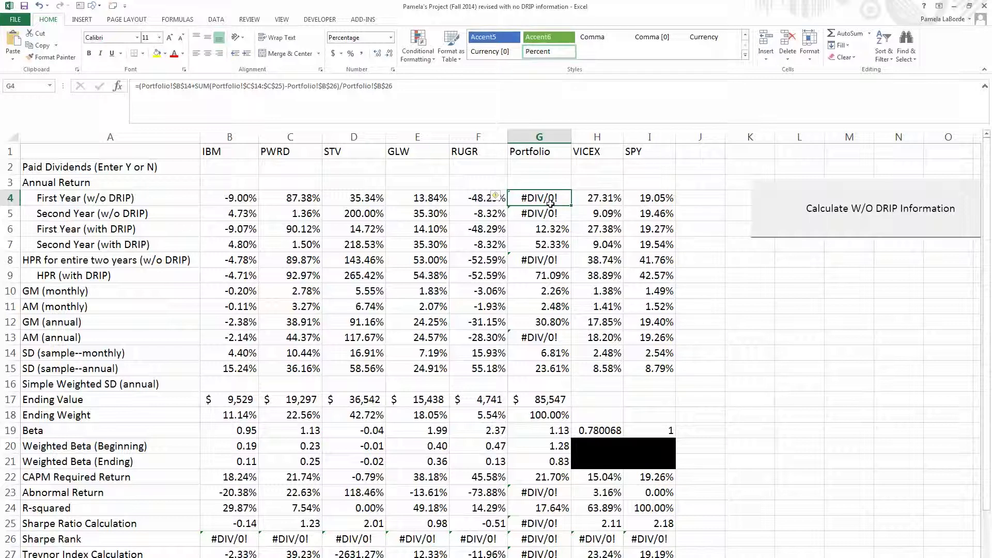
text(=)
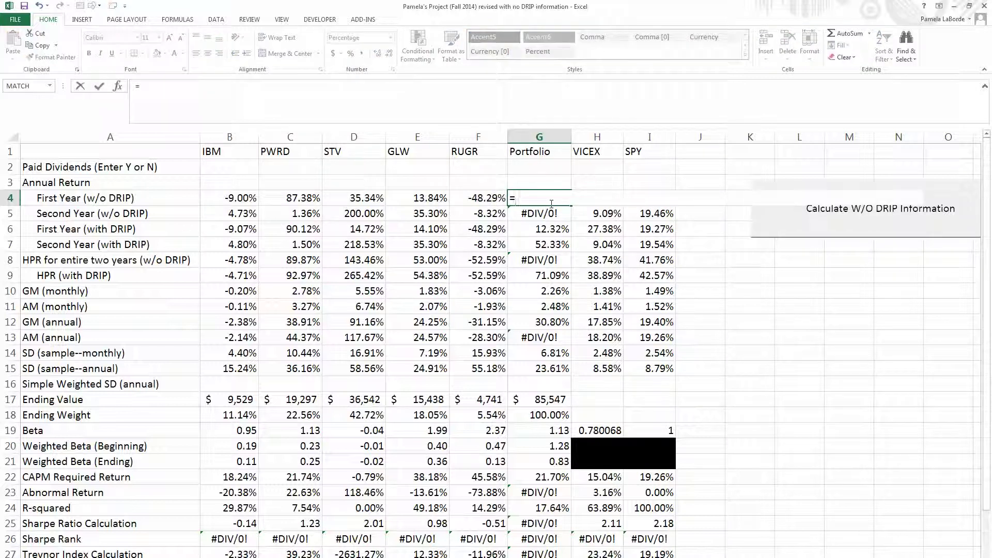
key(Escape)
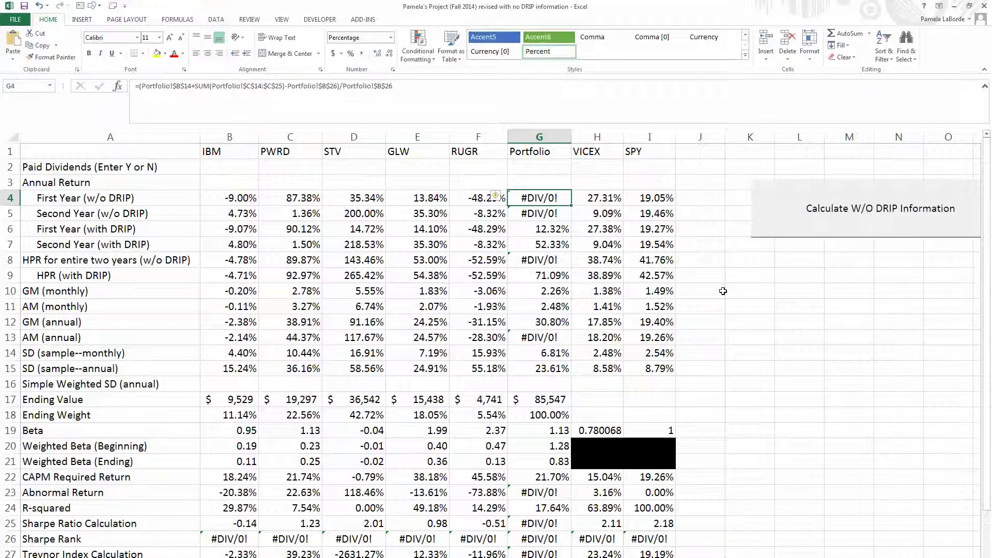
Insert a text box beside the table reading "Total value of all five stocks, assuming no dividends were reinvested, as September 2013 and Sept 2012.".
click(758, 283)
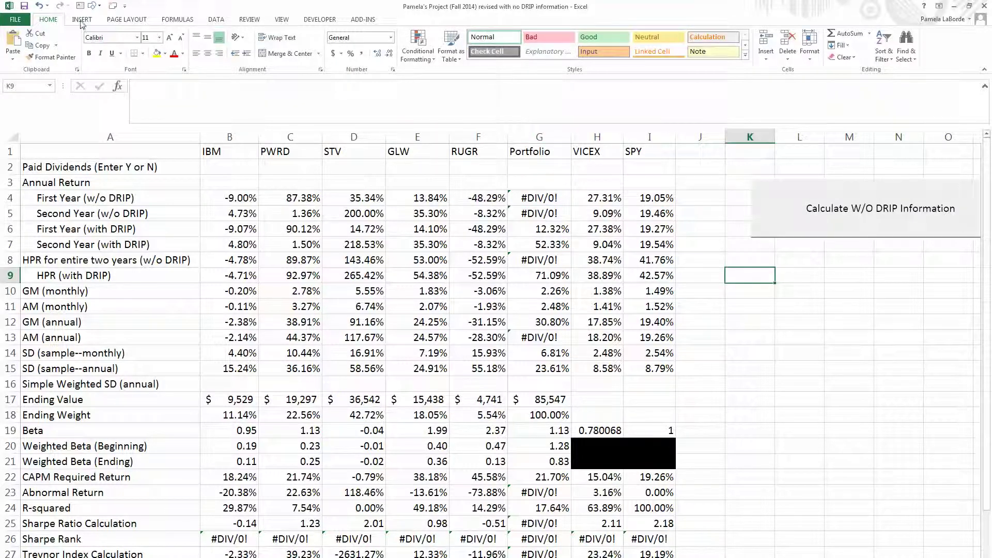
scroll(605, 72, down, 1)
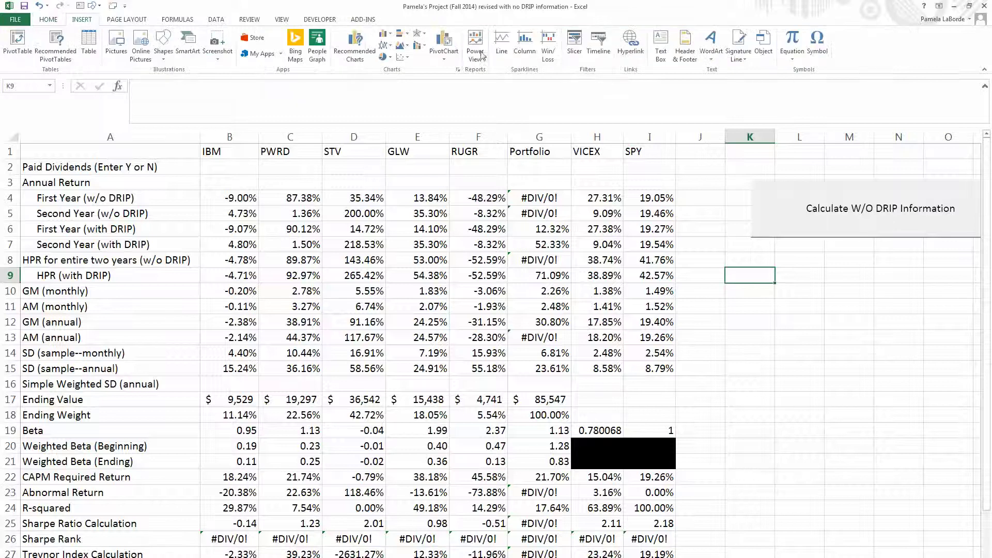
click(661, 45)
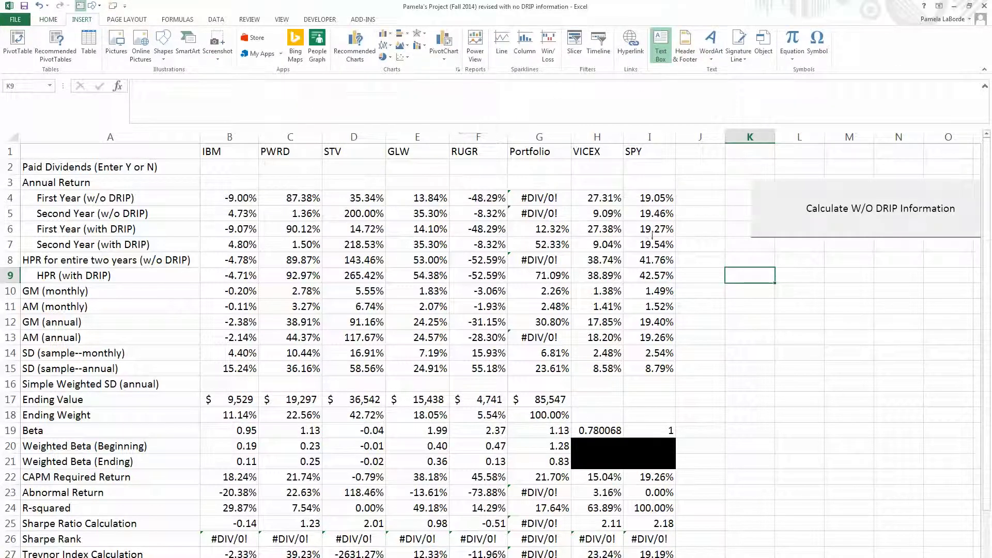
mouse_move(729, 293)
mouse_down()
mouse_move(858, 372)
mouse_move(956, 391)
mouse_up()
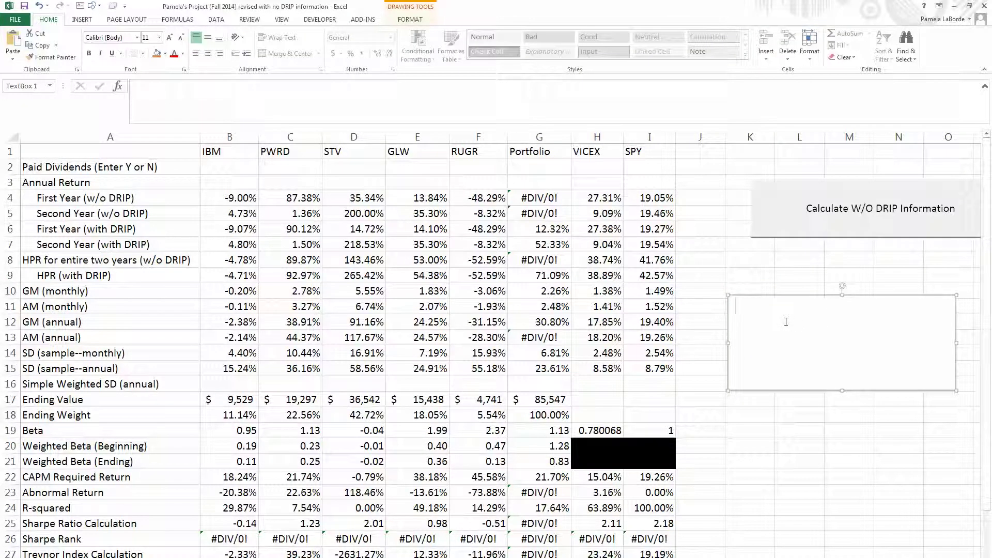
text(Total value of all five stoc)
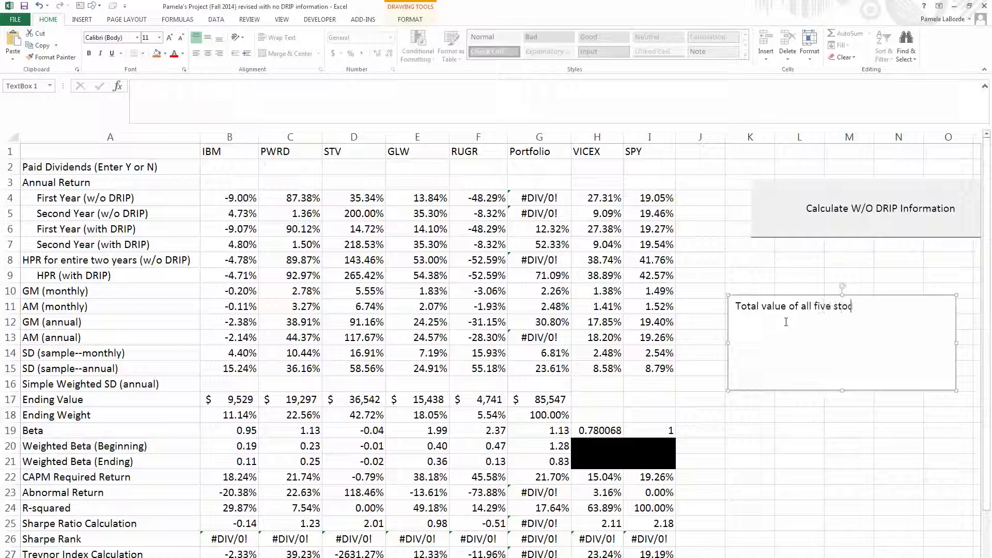
text(ks, assuming no d)
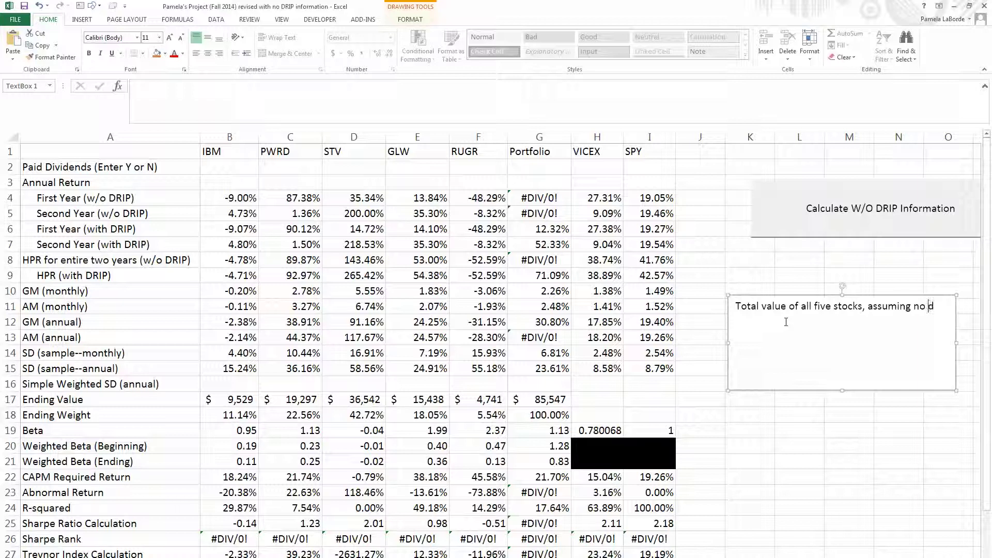
text(ividends were reinvested)
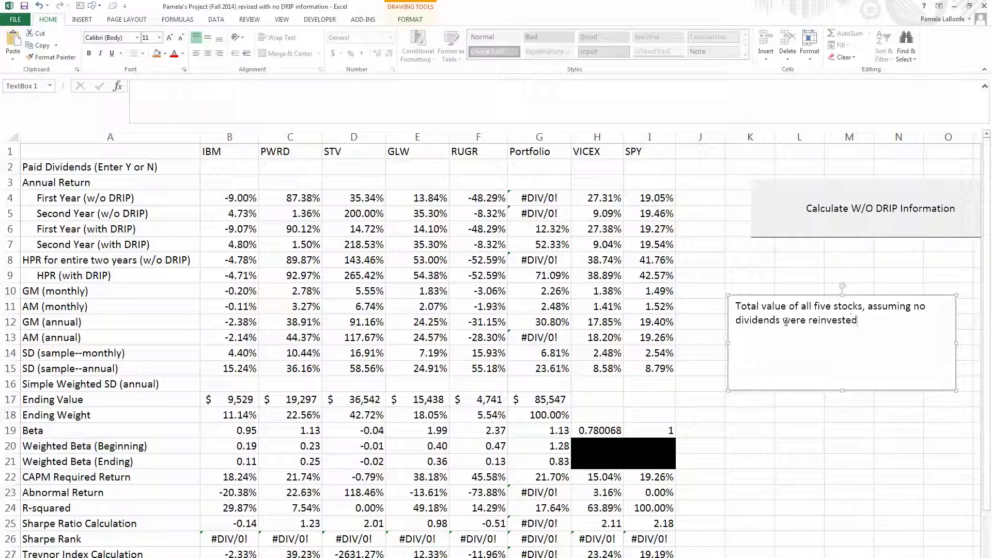
text(, as September 2013 and Setp)
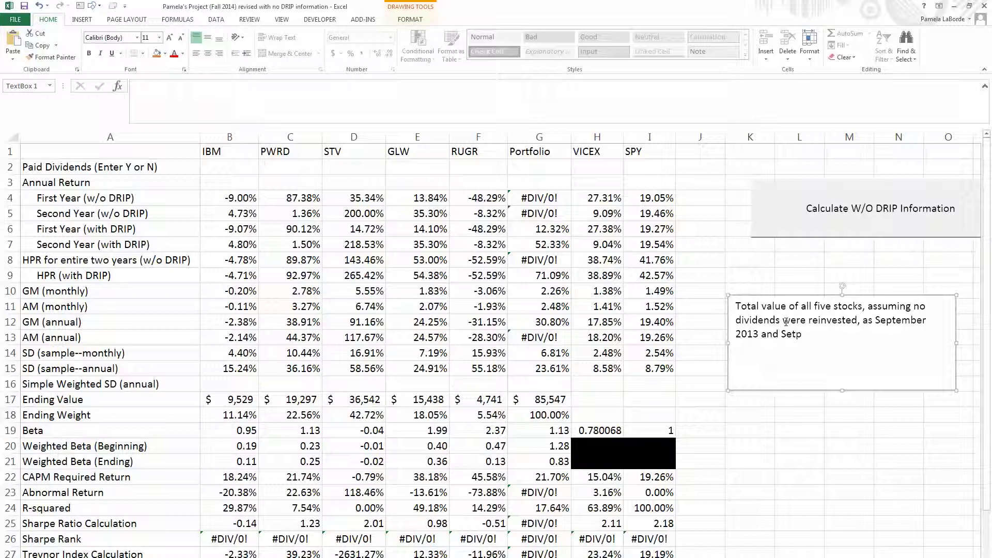
key(BackSpace)
text(pt 2012.)
Start a formula in G4, the Portfolio's First Year (w/o DRIP), adding IBM!B14 to the sum of the dividends in IBM!C14:C25.
click(554, 198)
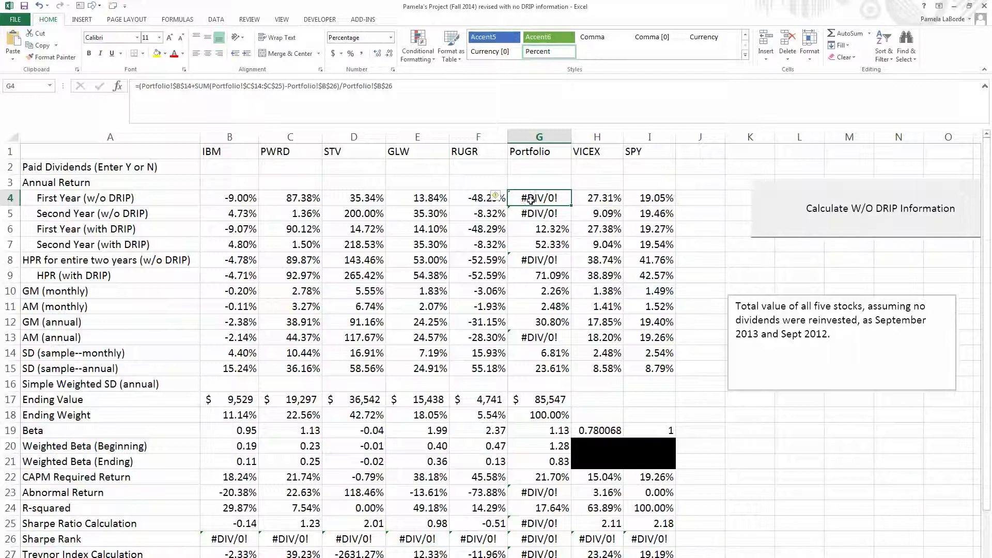
text(=)
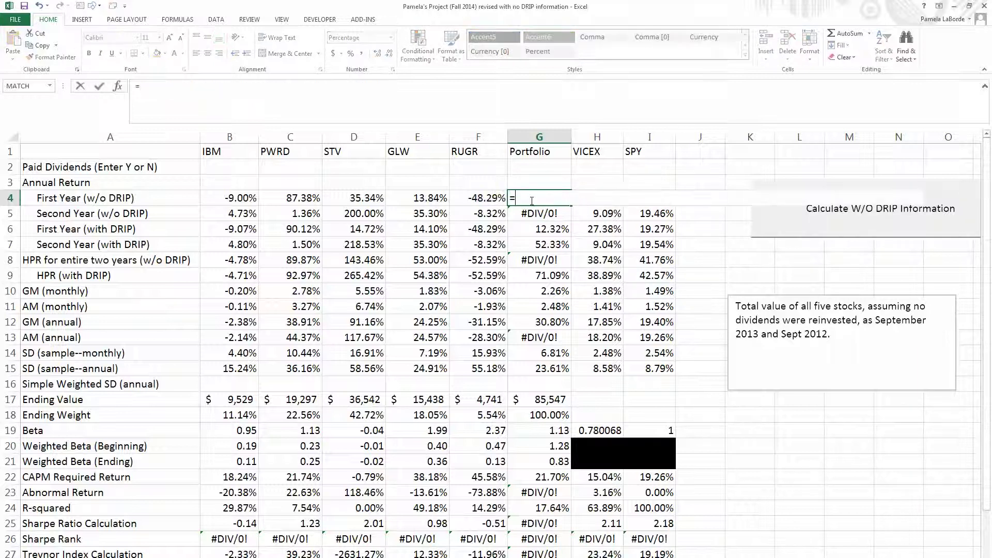
text(()
key(ctrl+Page_Down)
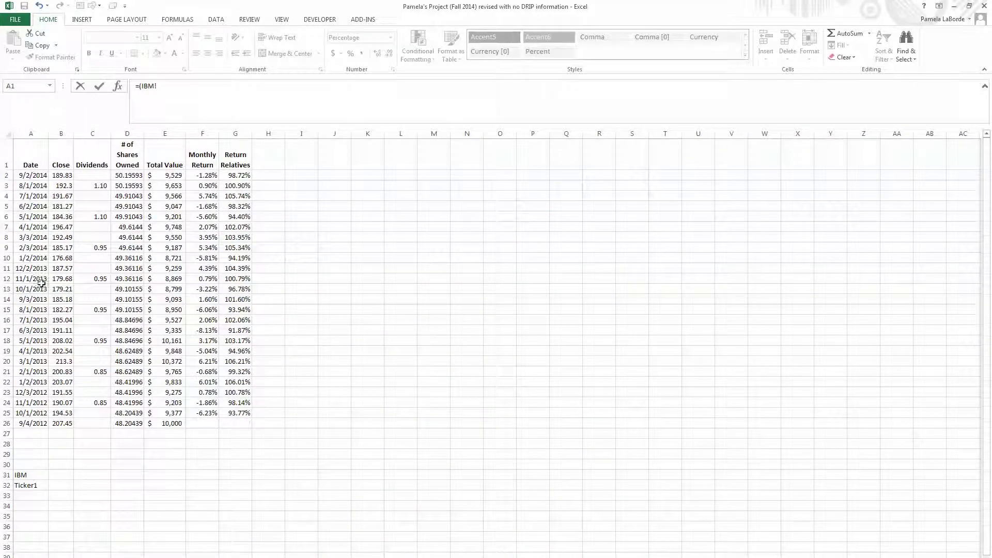
click(63, 299)
text(*)
text(sum()
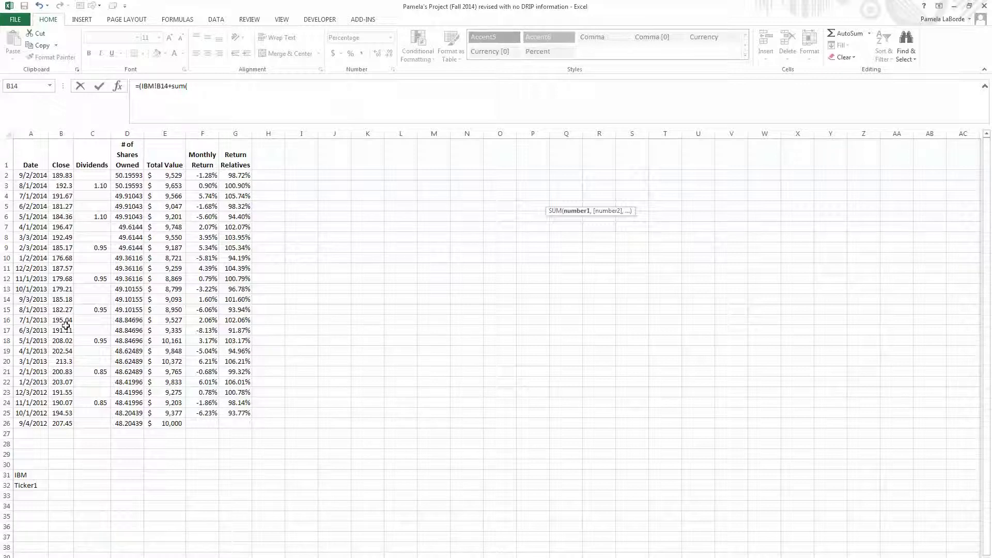
drag(93, 302, 105, 415)
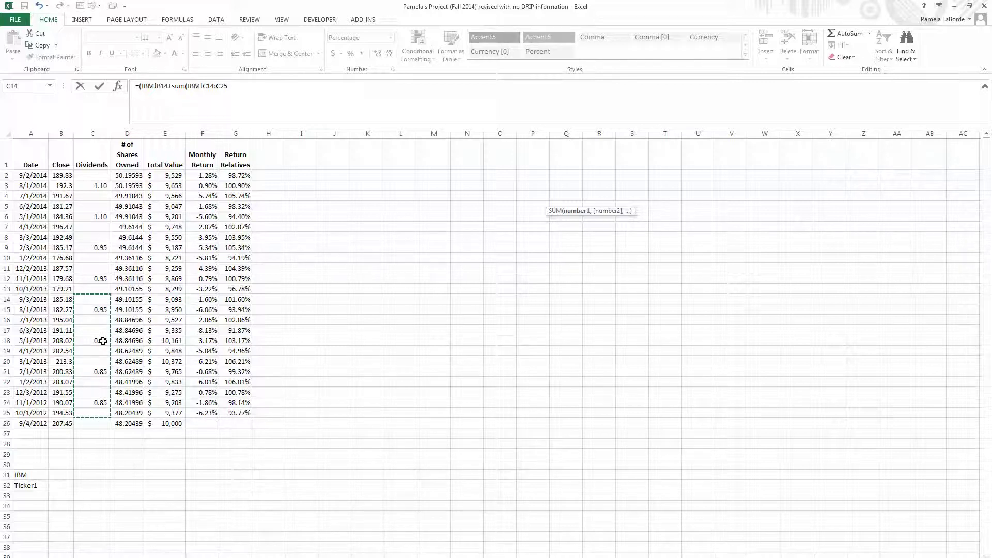
text())
key(Return)
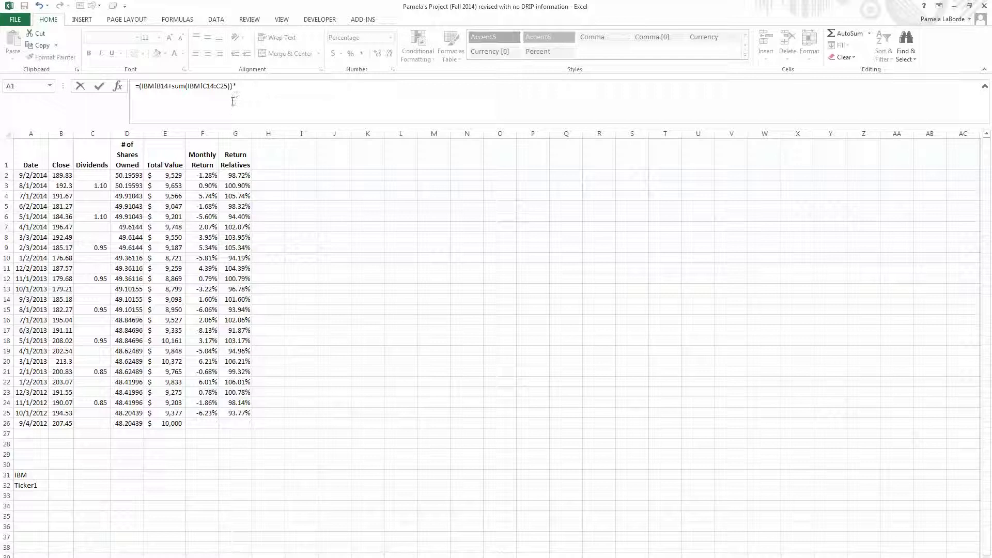
Multiply the IBM price-plus-dividends sum by the shares in IBM!D26 and enclose the whole IBM term in parentheses.
click(127, 424)
click(267, 86)
text())
click(139, 86)
text(()
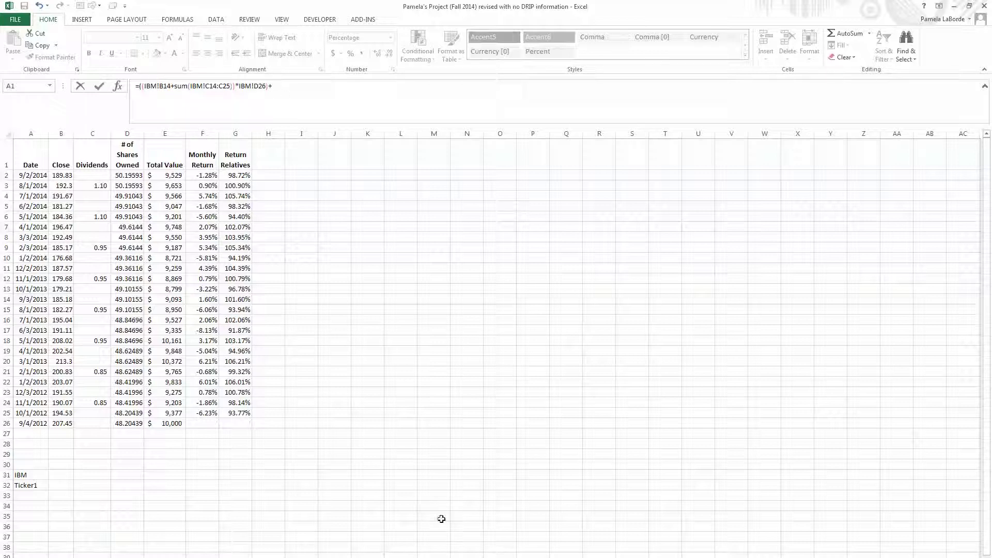
Extend the formula with a plus sign, two opening parentheses and PWRD!B14, removing the duplicated sheet reference.
key(ctrl+Page_Down)
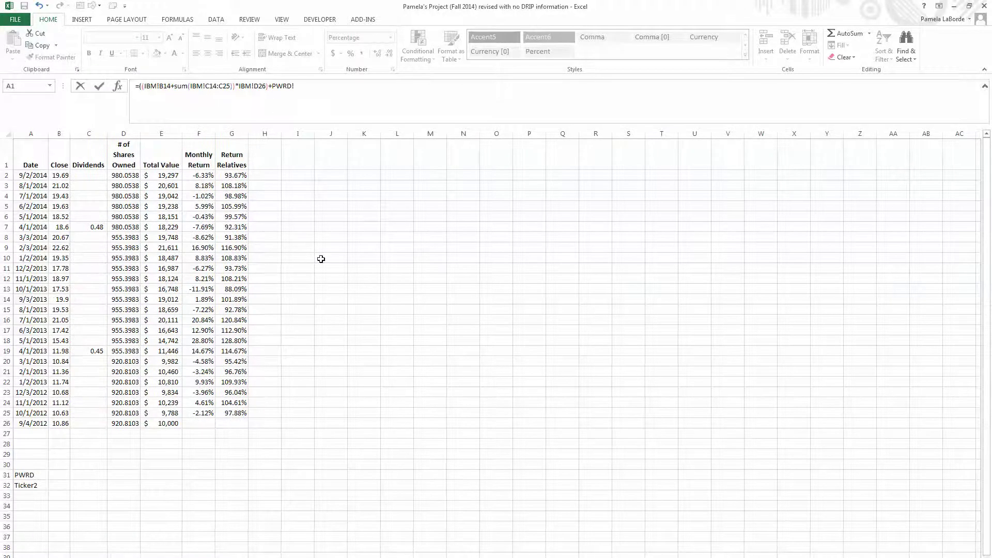
click(272, 86)
text((()
click(67, 299)
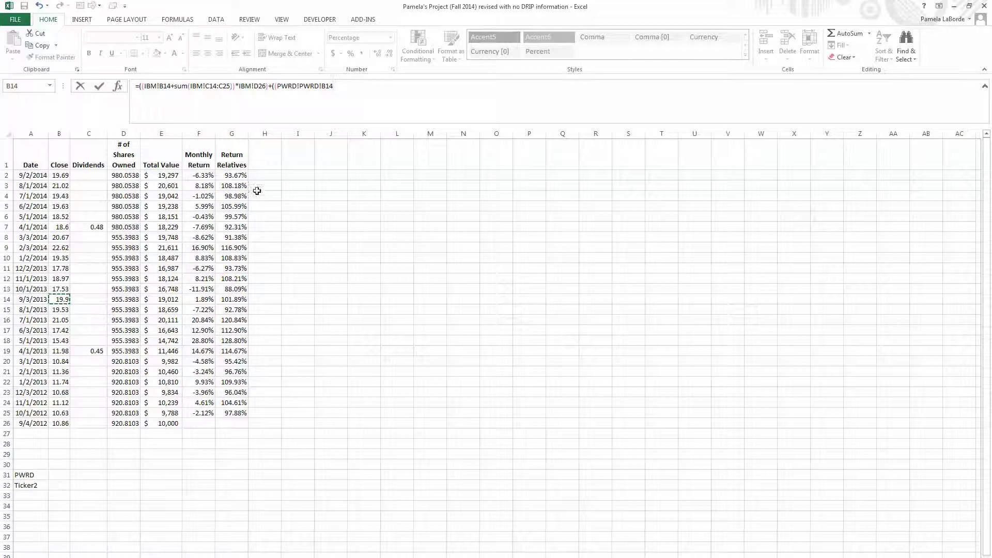
click(301, 86)
key(BackSpace)
key(BackSpace)
key(BackSpace)
key(BackSpace)
key(BackSpace)
Add the sum of PWRD!C14:C25 to the PWRD price, multiply by PWRD!D26 and close the term.
text(sum()
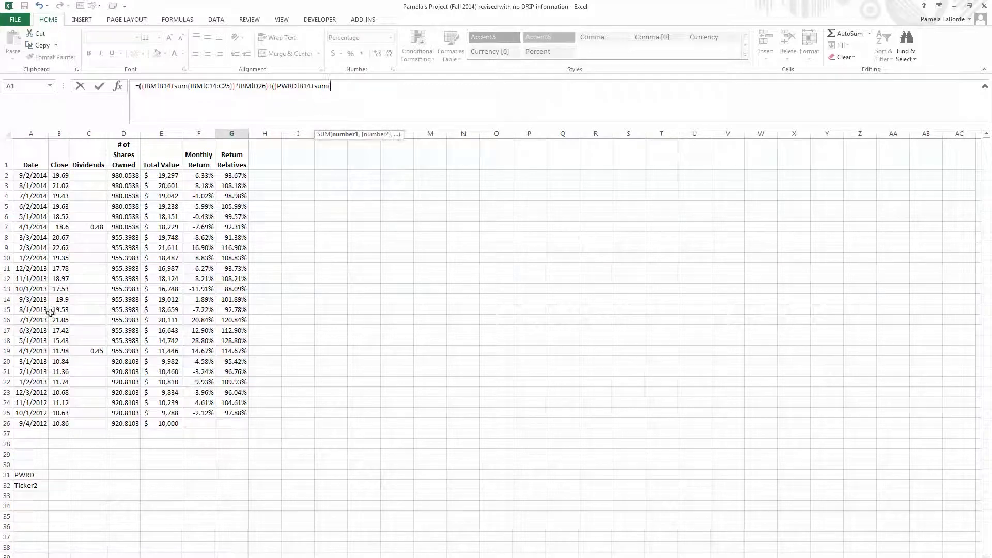
drag(95, 298, 96, 412)
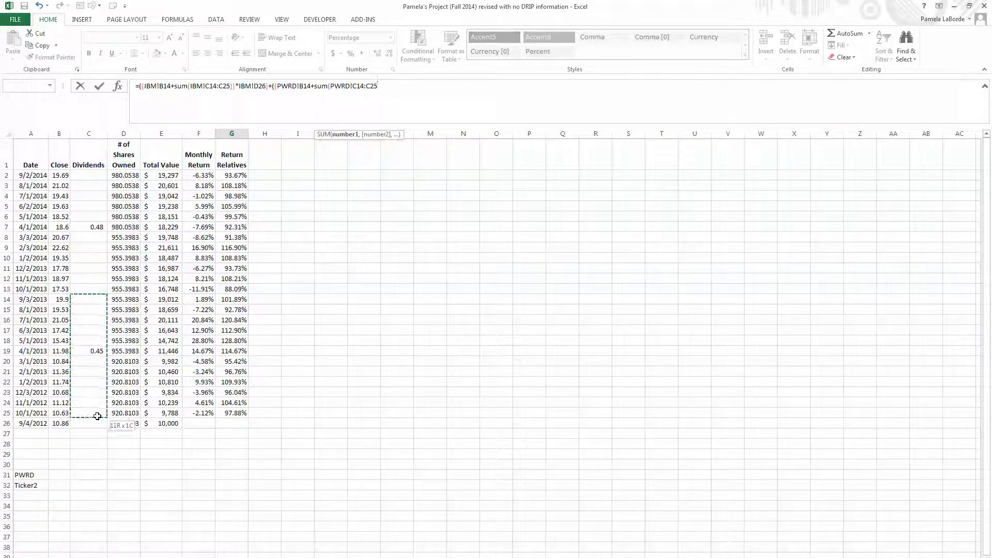
text())*)
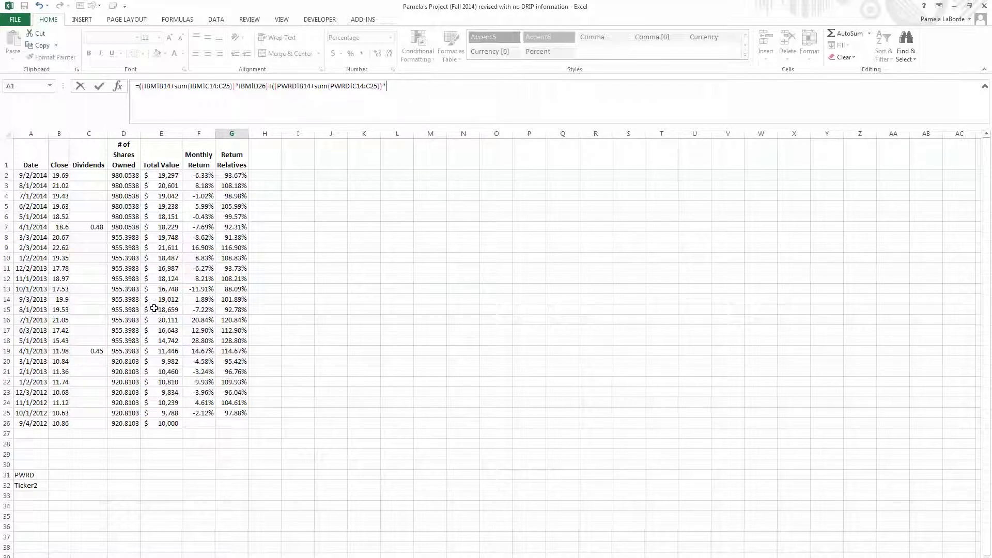
click(133, 425)
text()+(()
Add the STV term to the formula: STV!B14 plus the sum of STV!C14:C25, multiplied by STV!D26.
key(ctrl+Page_Down)
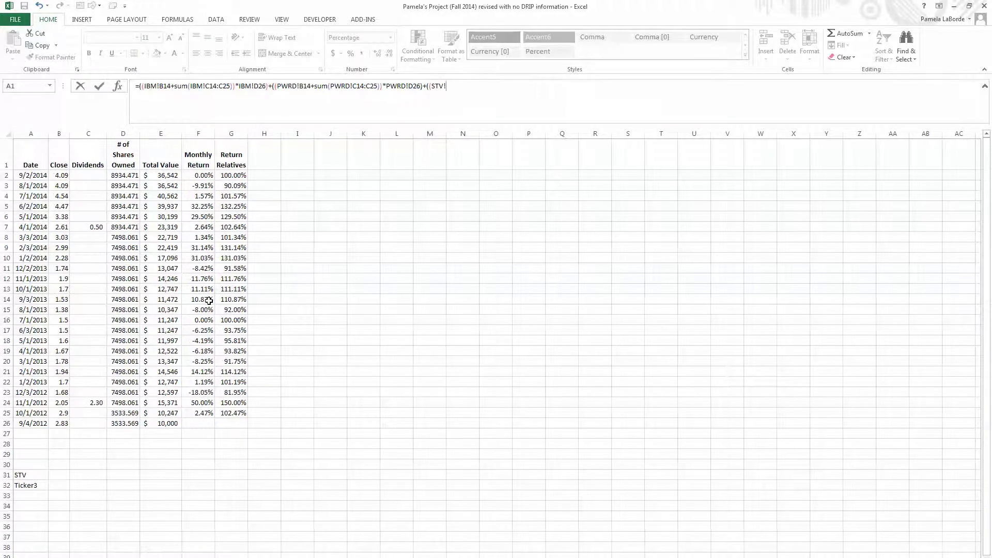
click(57, 301)
text(+sum()
drag(77, 299, 95, 414)
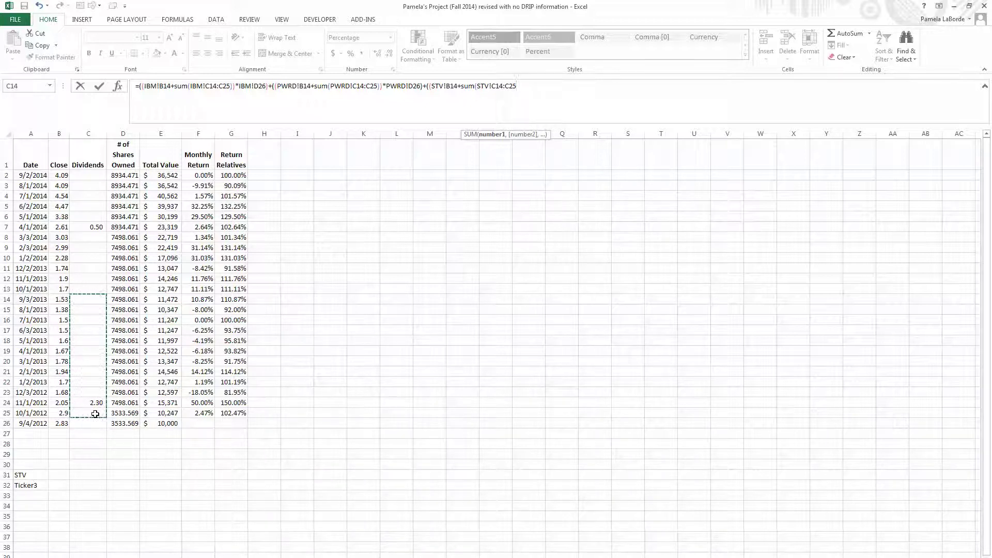
text()))
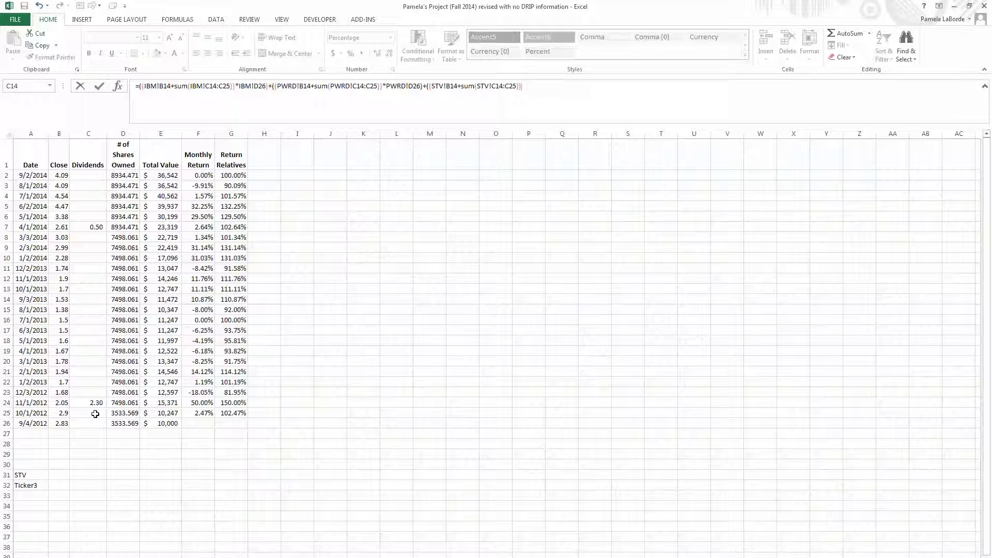
text(*)
click(118, 423)
text()+(()
Add the GLW term to the formula: GLW!B14 plus the sum of GLW!C14:C25, multiplied by GLW!D26.
key(ctrl+Page_Down)
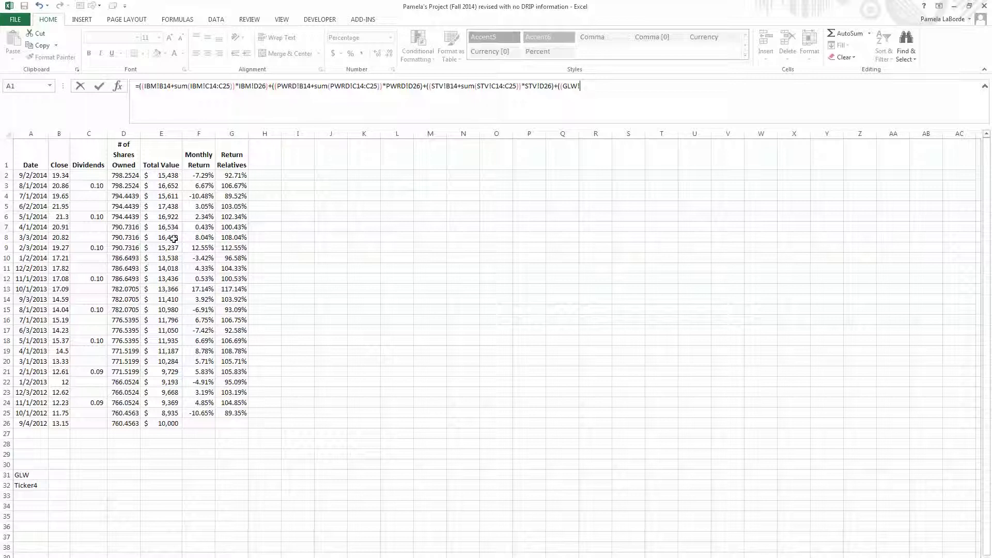
click(63, 299)
text(+sum()
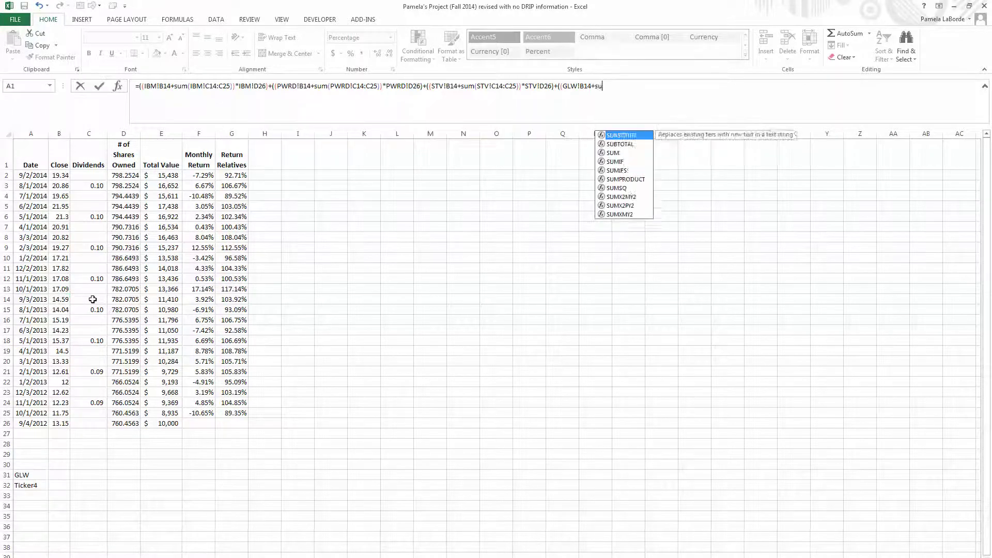
drag(91, 299, 98, 413)
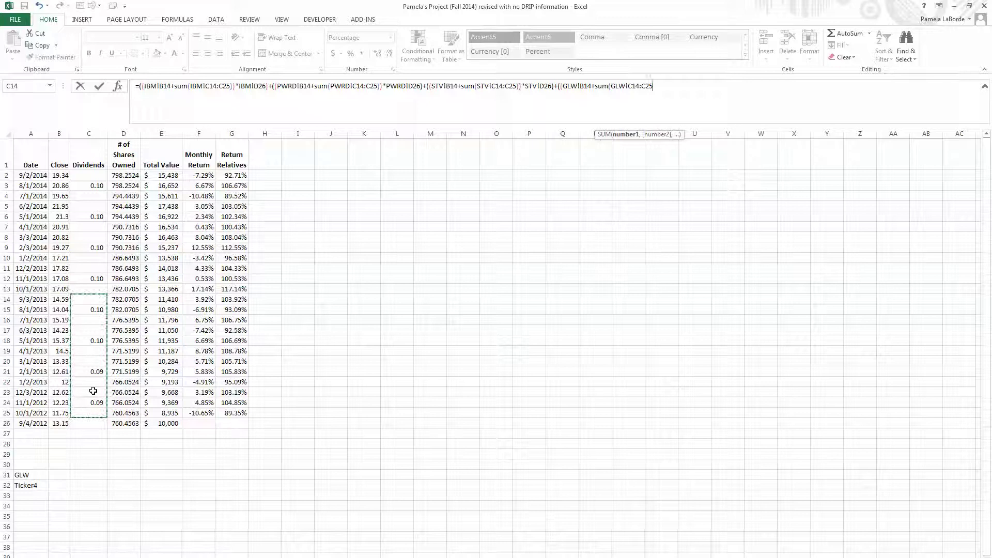
text())
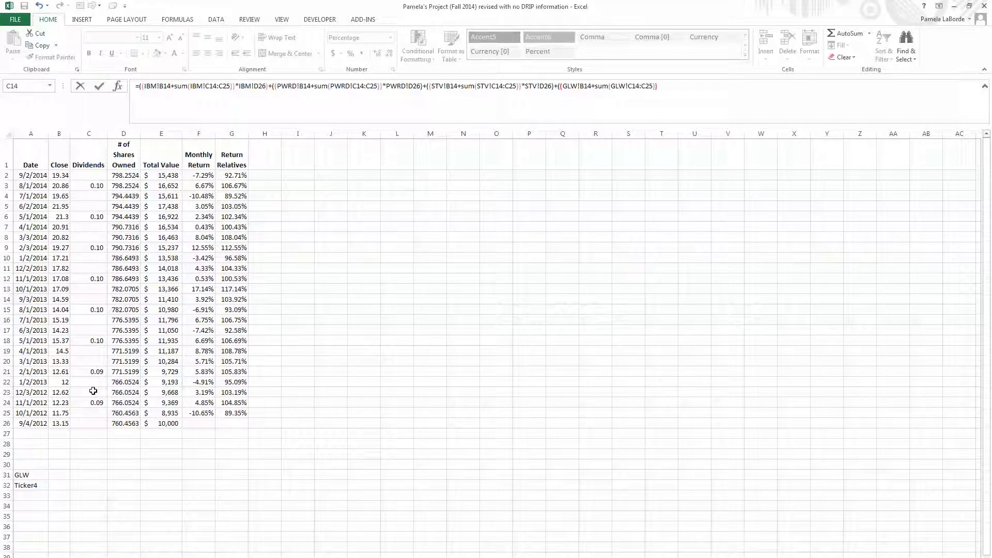
text(*)
click(115, 424)
text()+(()
Complete the G4 formula with the RUGR term RUGR!B14*RUGR!D26 and give the cell the dollar Accounting number format.
click(502, 556)
click(63, 300)
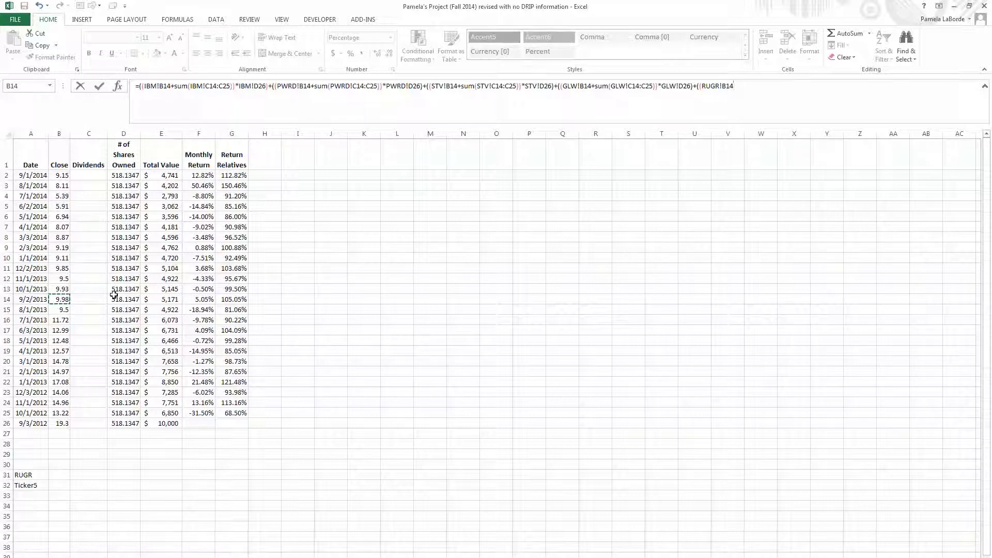
text(*)
click(113, 424)
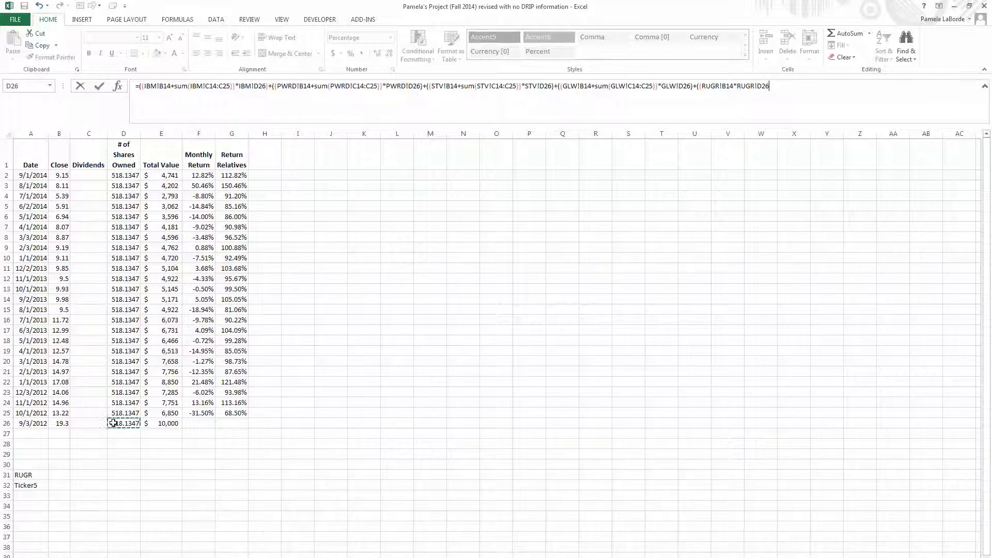
text()))
key(Return)
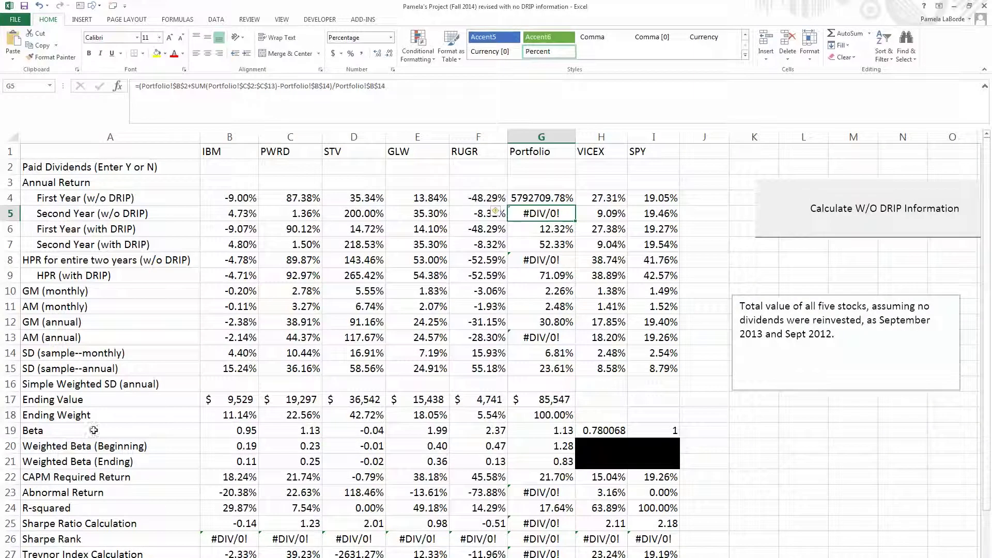
click(541, 199)
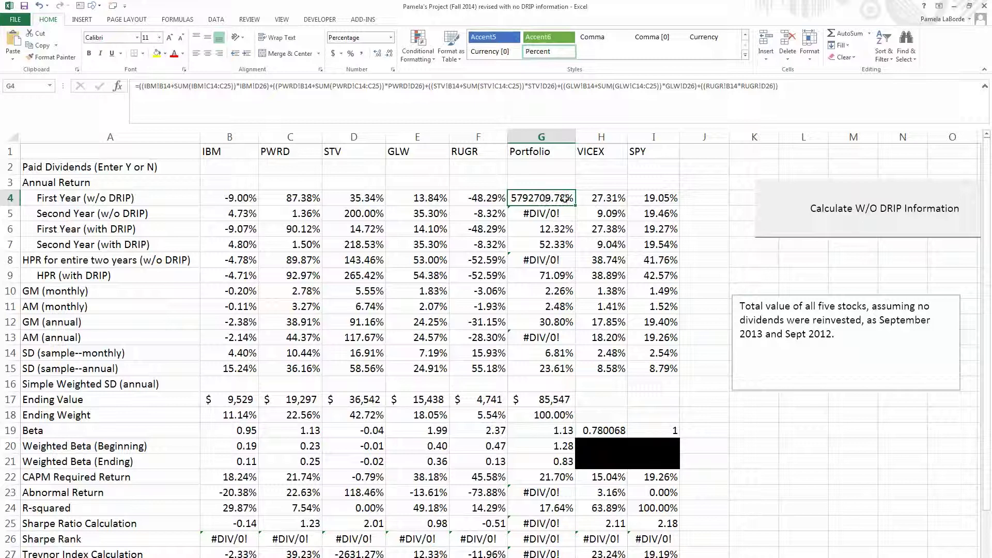
click(332, 53)
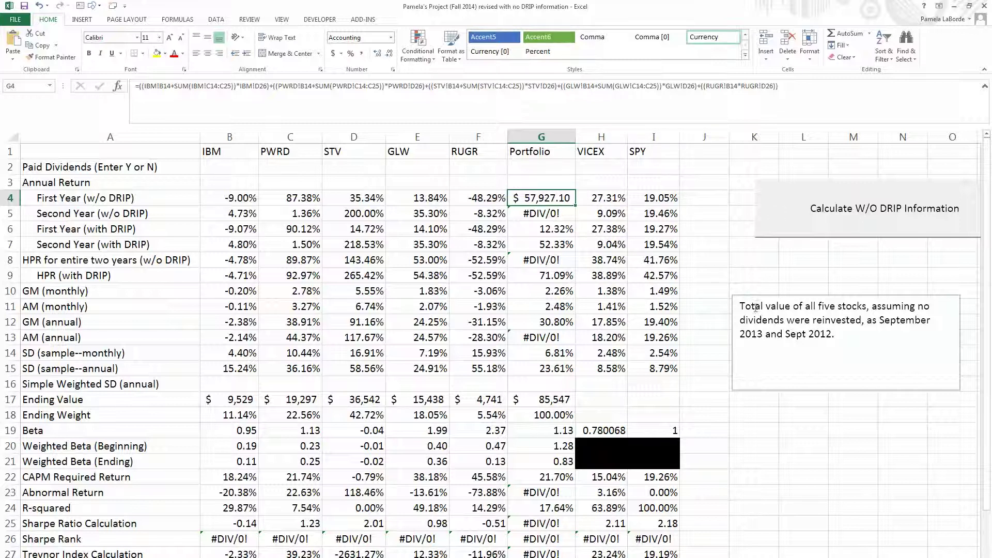
Remove the period after "Sept 2012" in the note and start a new line reading "subtract value".
drag(739, 306, 840, 333)
click(847, 335)
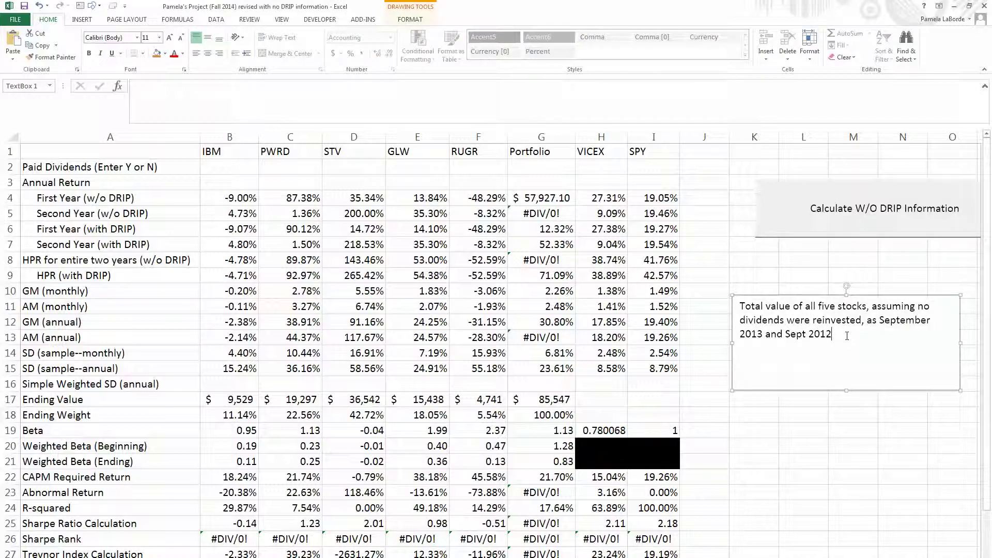
text(subtrac)
text(t init)
text(ial)
key(BackSpace)
key(BackSpace)
key(BackSpace)
key(BackSpace)
key(BackSpace)
key(BackSpace)
key(BackSpace)
text(value)
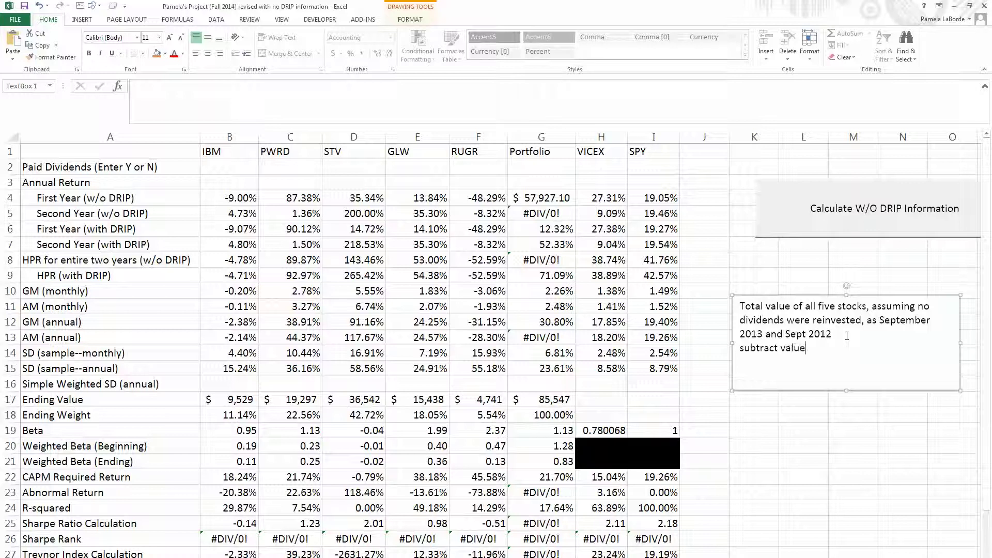
Continue the note's new line with "assuming no div reinvestment as of Sep 2012 then DIVIDE by same value.".
text( assunin)
key(BackSpace)
key(BackSpace)
key(BackSpace)
key(BackSpace)
text(ming no div reinv)
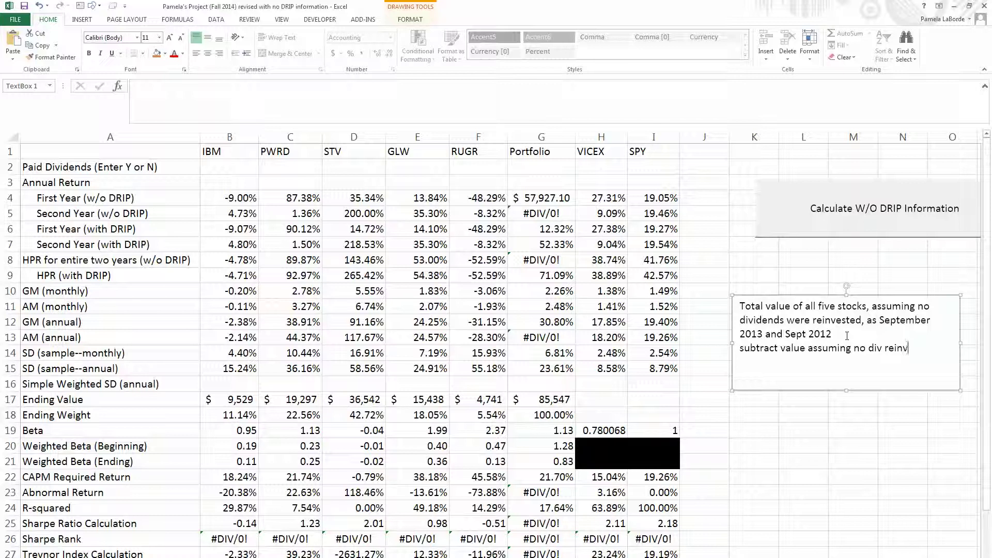
text(estment as on)
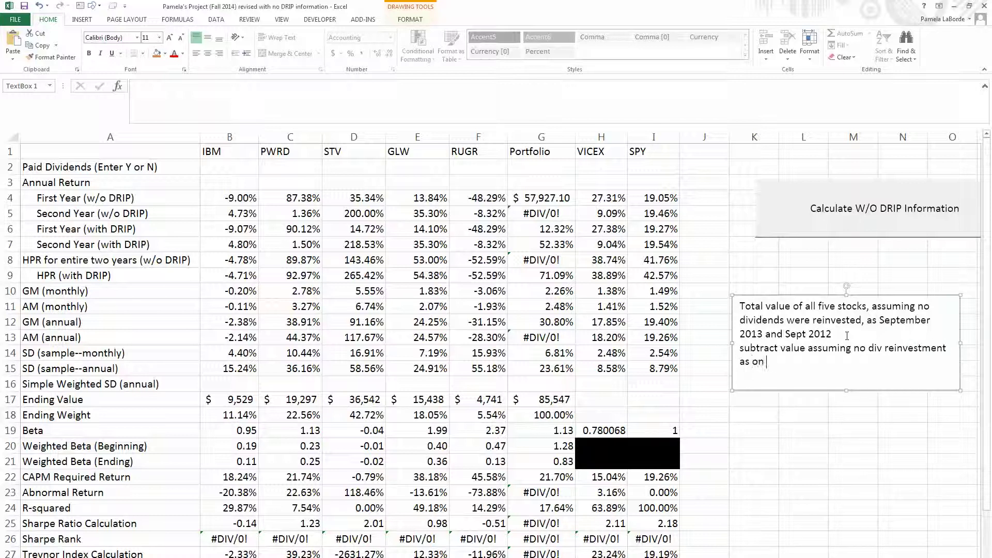
key(BackSpace)
text(f Sep 2012)
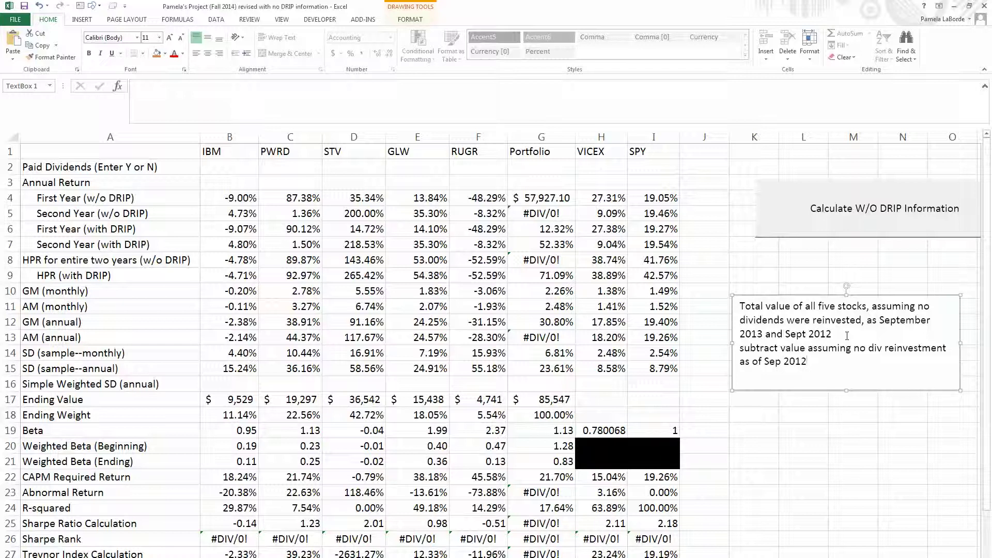
text( then DIVIDE by same value.)
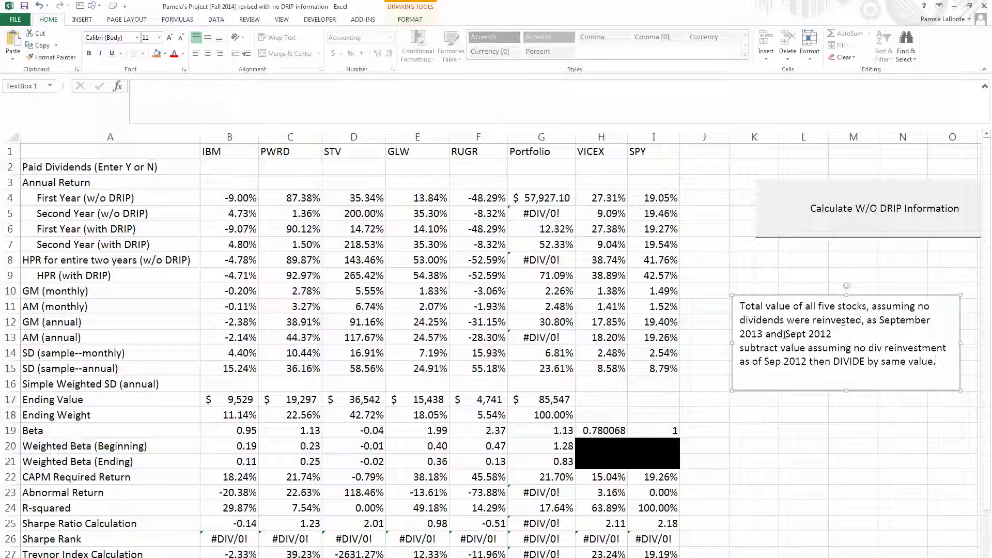
Append -50000 and a closing parenthesis to the total-value formula in G4 to subtract the initial portfolio value.
click(569, 200)
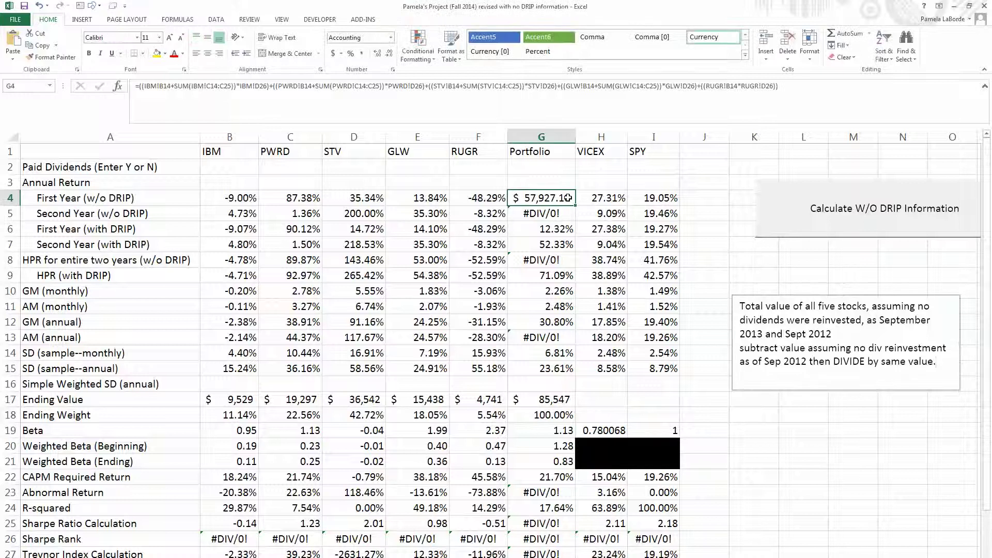
drag(781, 349, 792, 358)
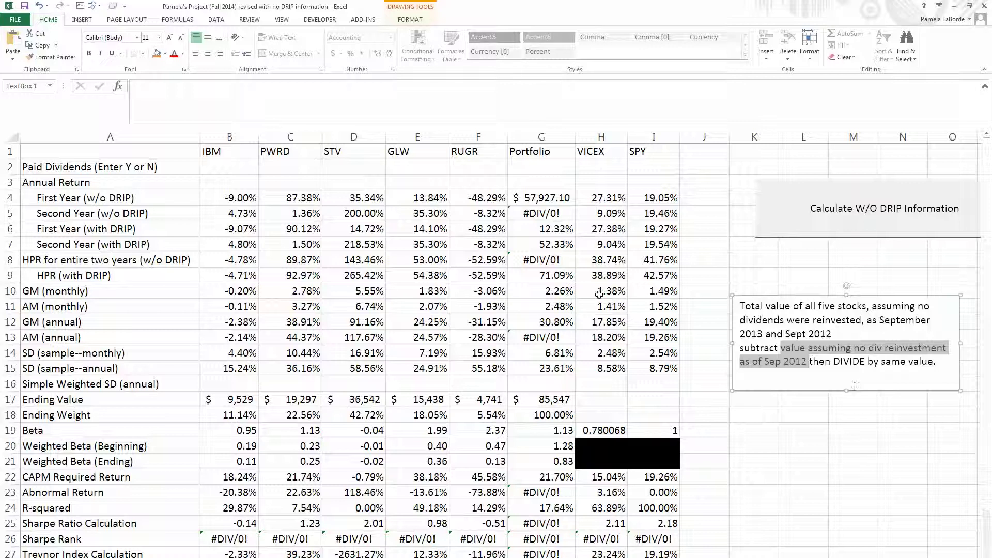
click(559, 231)
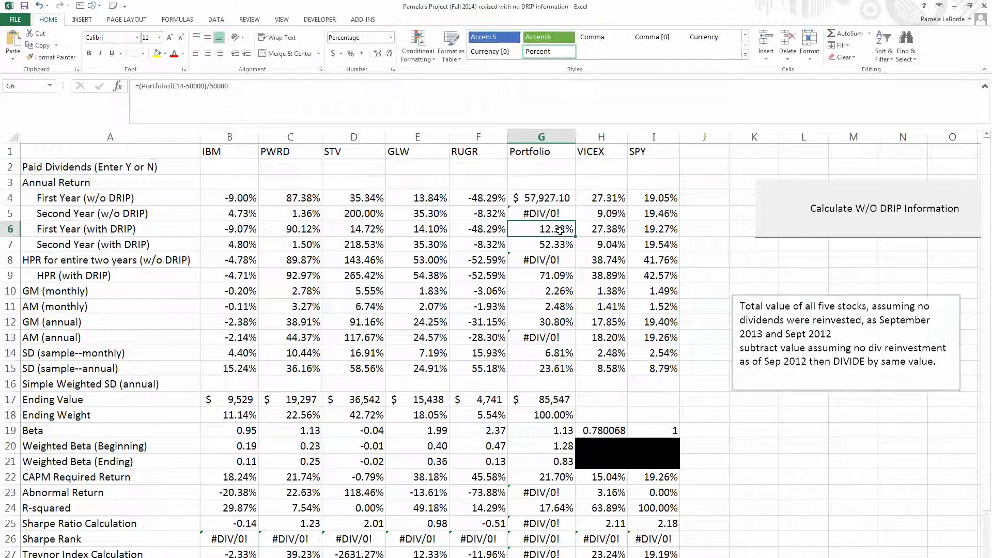
click(561, 215)
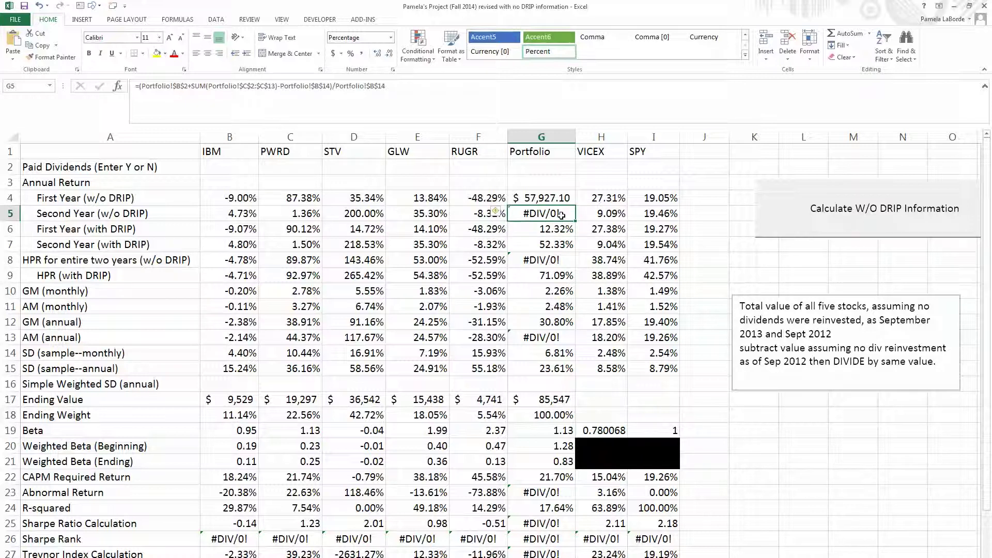
click(560, 195)
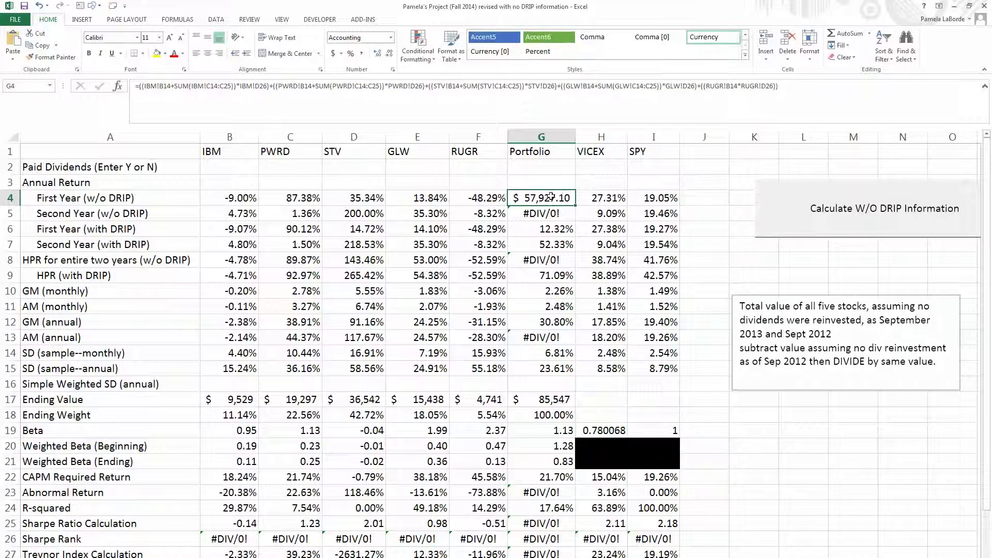
click(788, 85)
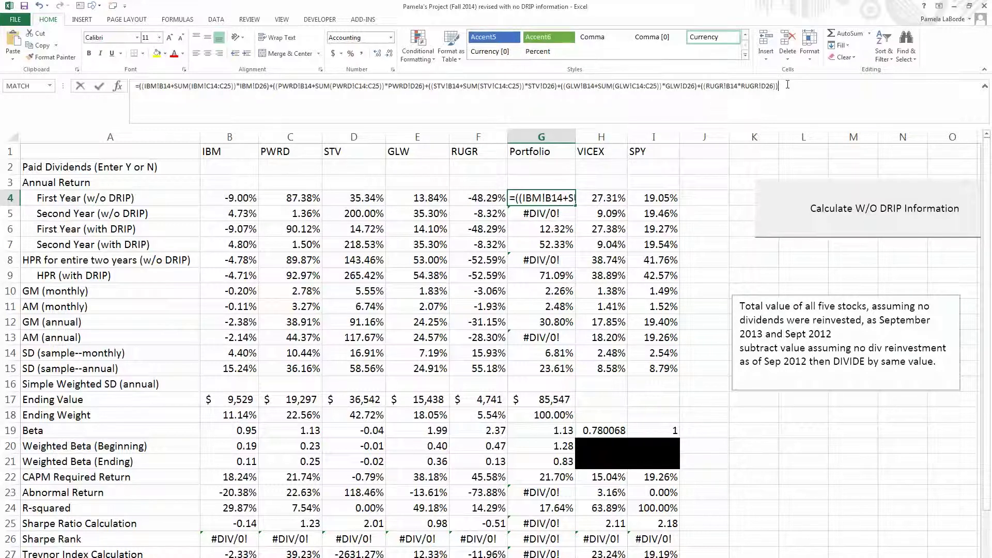
text(-)
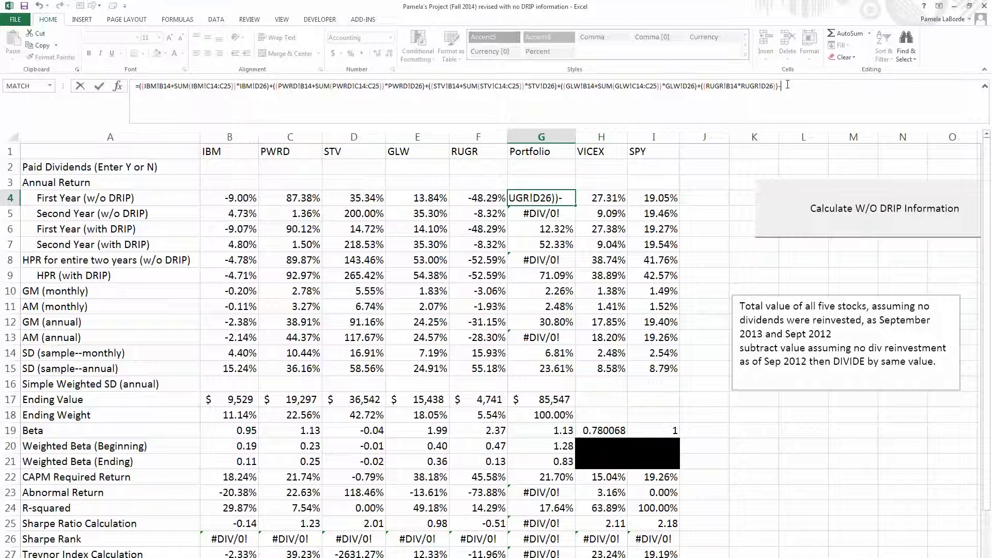
text(50)
text(000))
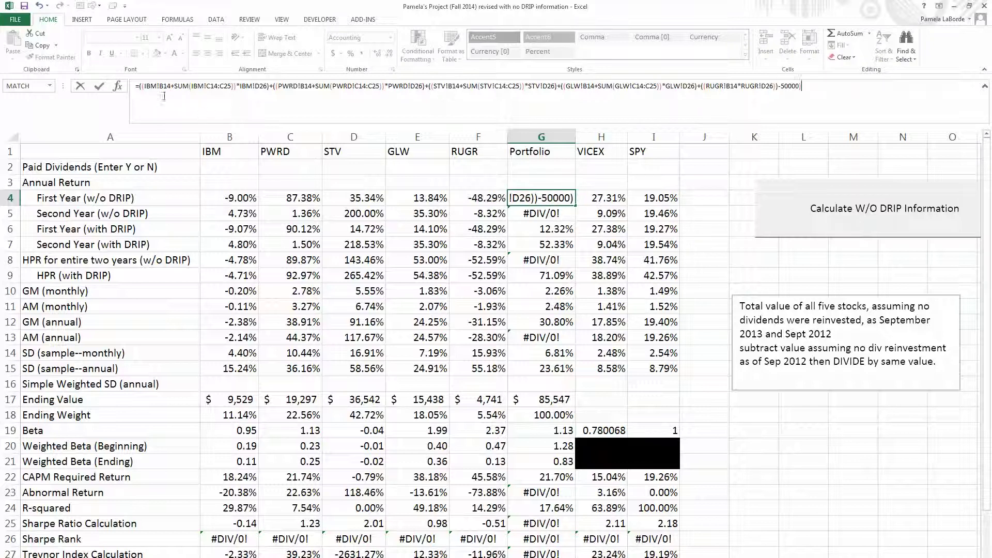
Add the opening parenthesis at the start of the G4 formula, divide the whole difference by 50000 and enter it.
click(139, 88)
text(()
key(End)
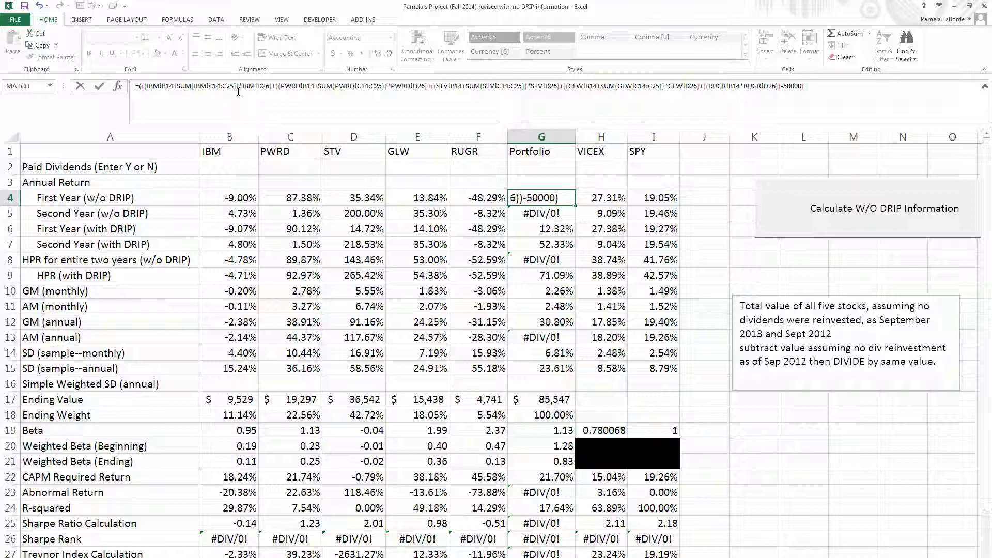
text(/50000)
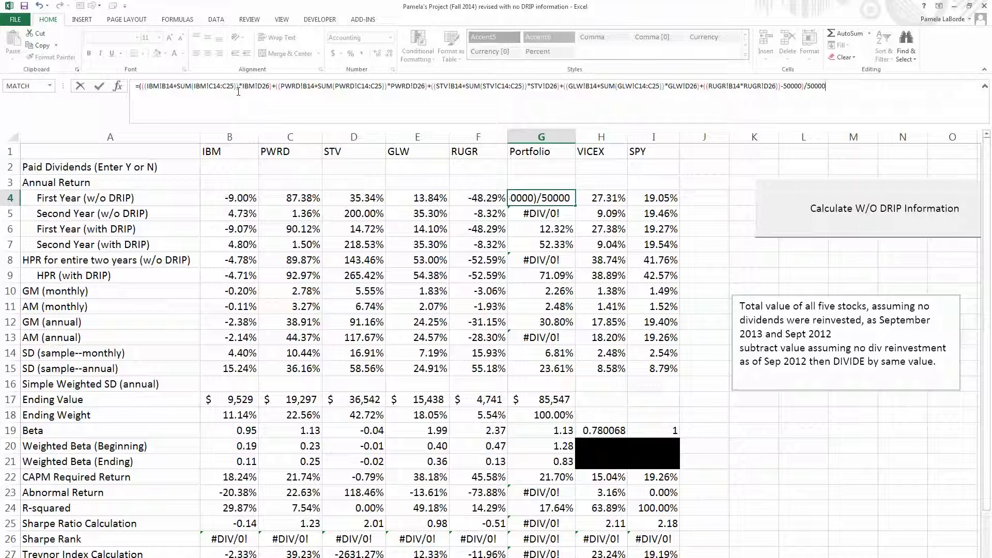
key(Return)
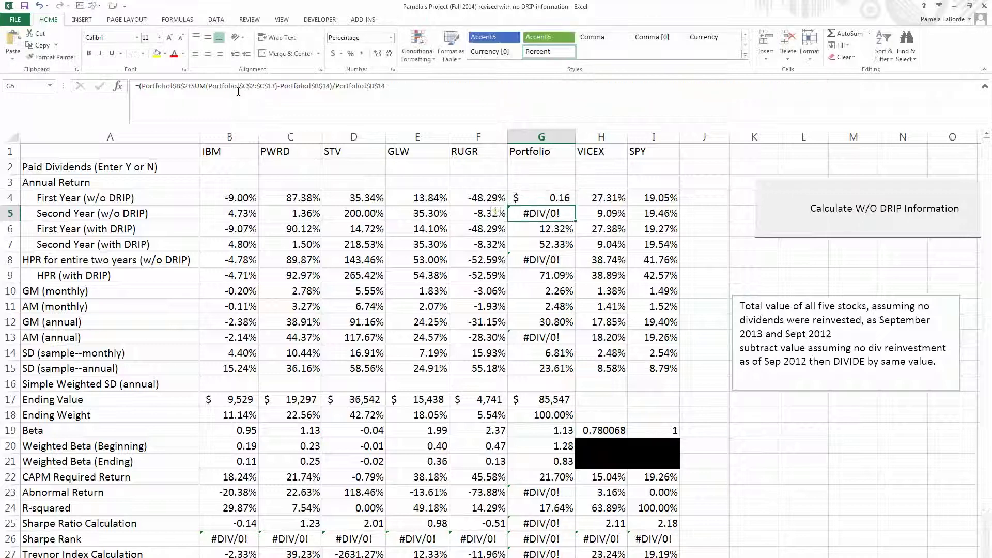
Format the portfolio's first-year return without DRIP in G4 as a percentage with two decimal places.
click(537, 196)
click(351, 54)
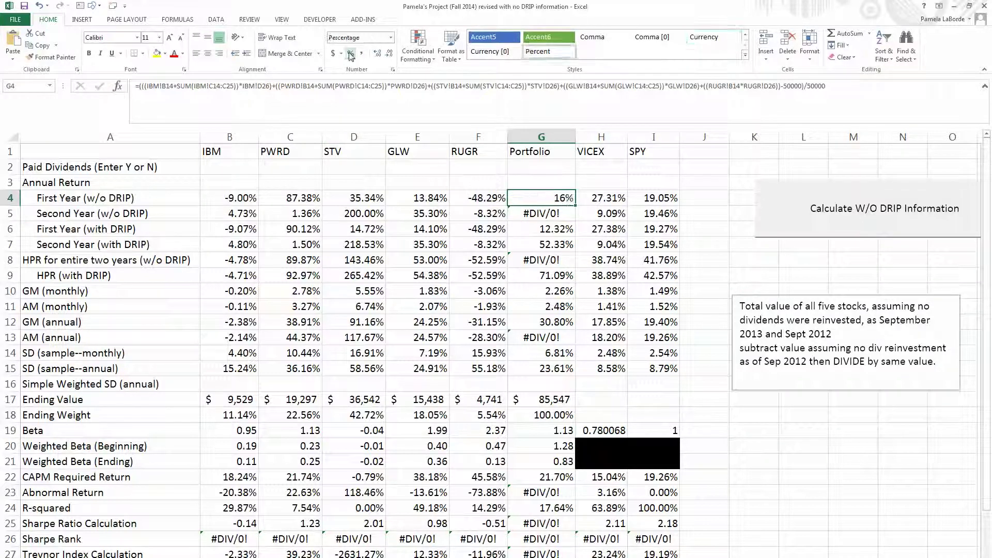
click(377, 53)
click(378, 54)
click(555, 214)
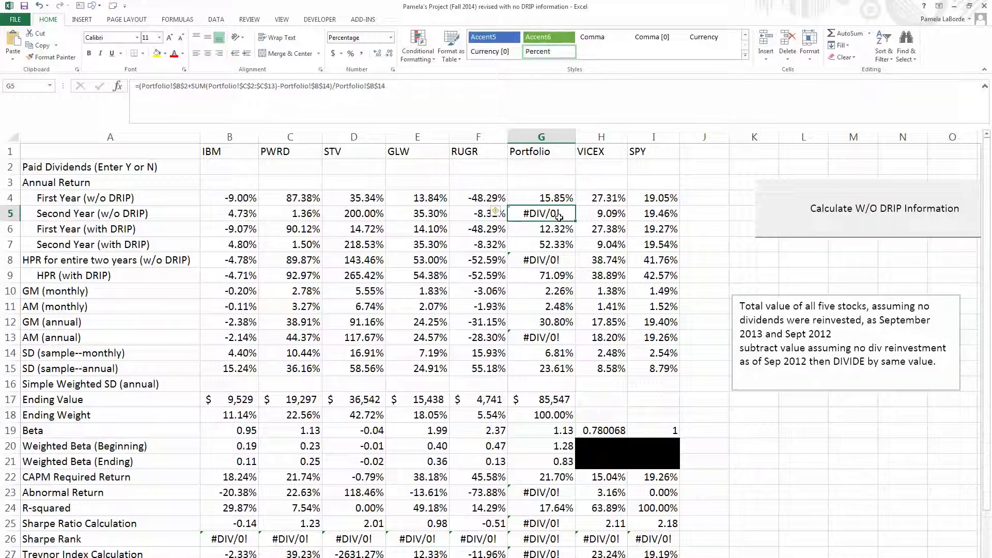
click(559, 201)
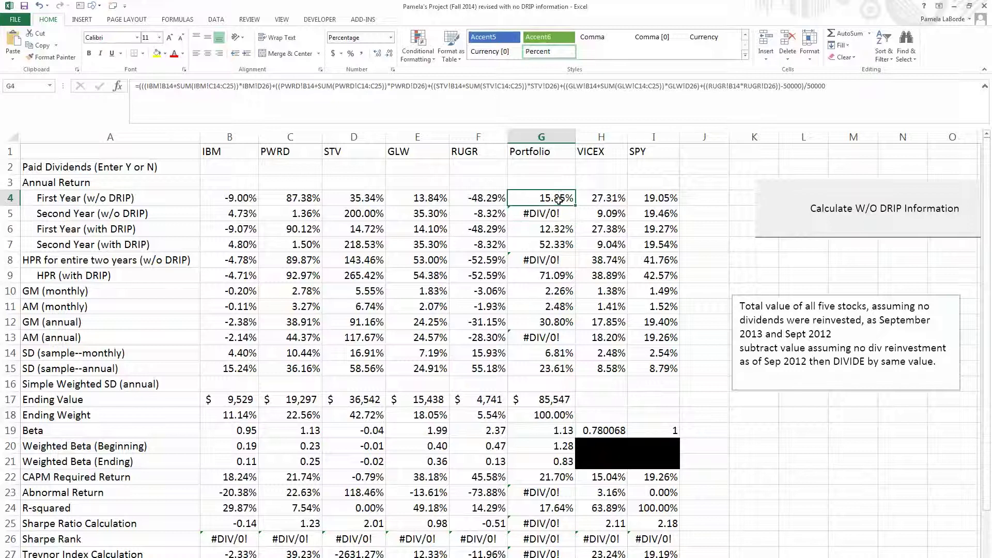
Insert the heading "First Year (no DRIP):" on its own line above the note's explanation.
click(775, 302)
text(First Year)
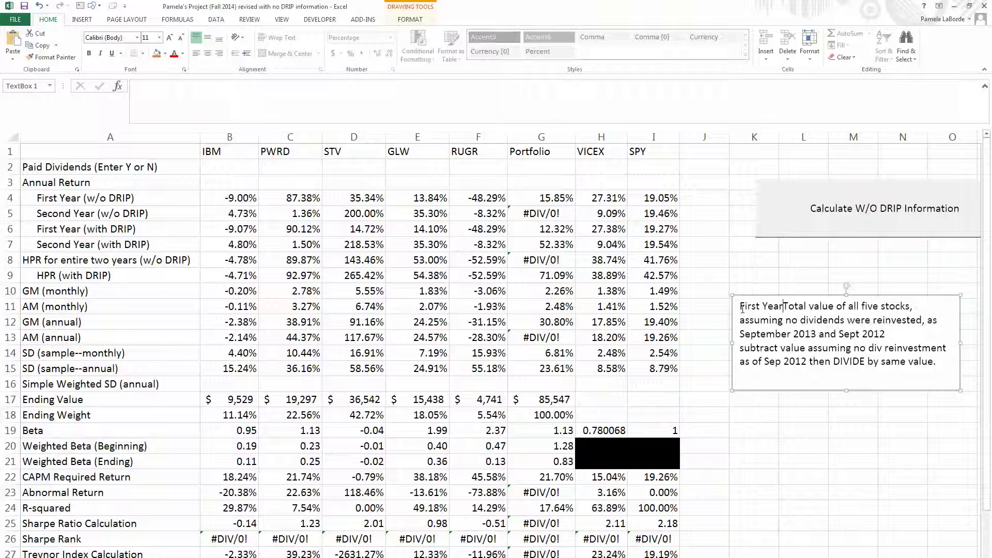
text( (no )
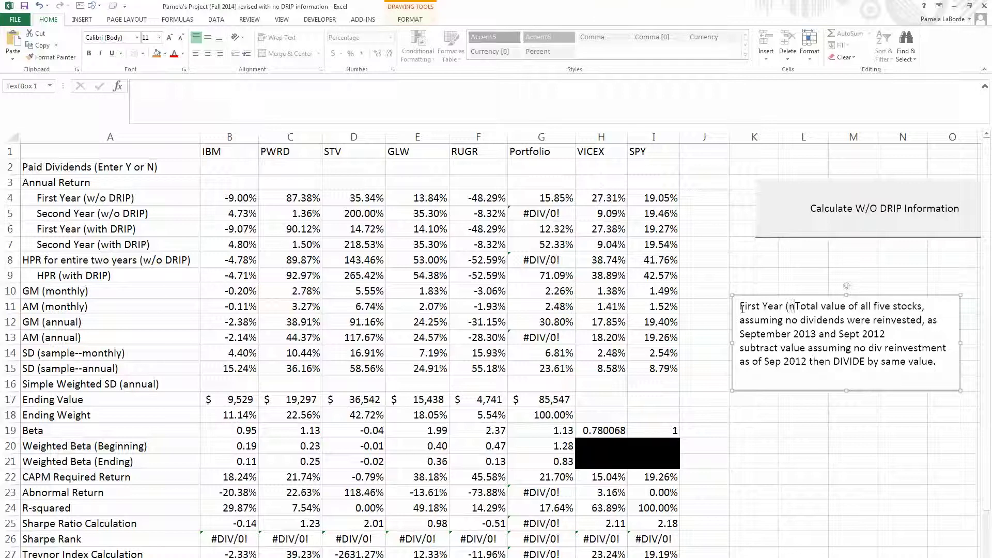
text( DRIP)
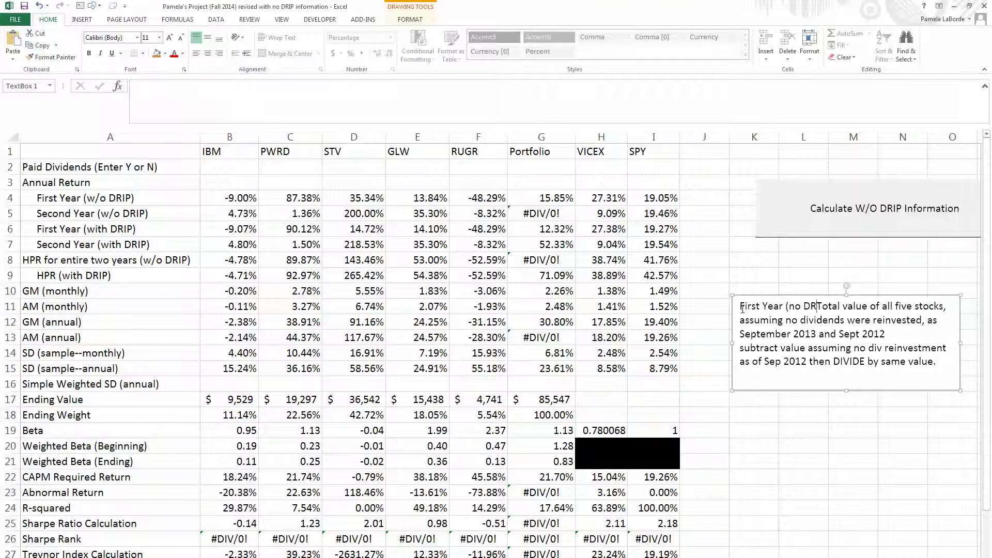
text():)
key(Return)
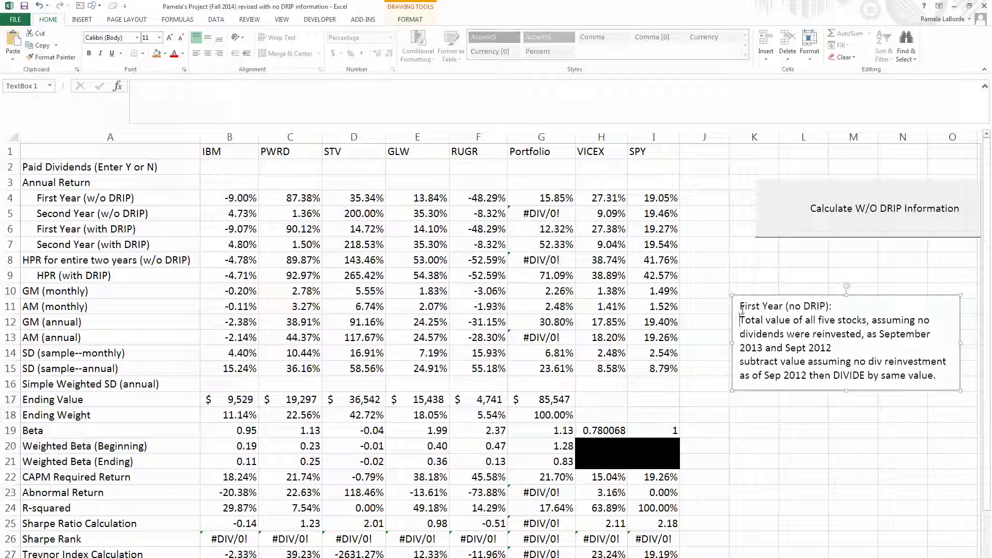
Move the note up beneath the Calculate W/O DRIP Information box, extend it down to row 21 and copy its First Year explanation.
drag(757, 295, 754, 247)
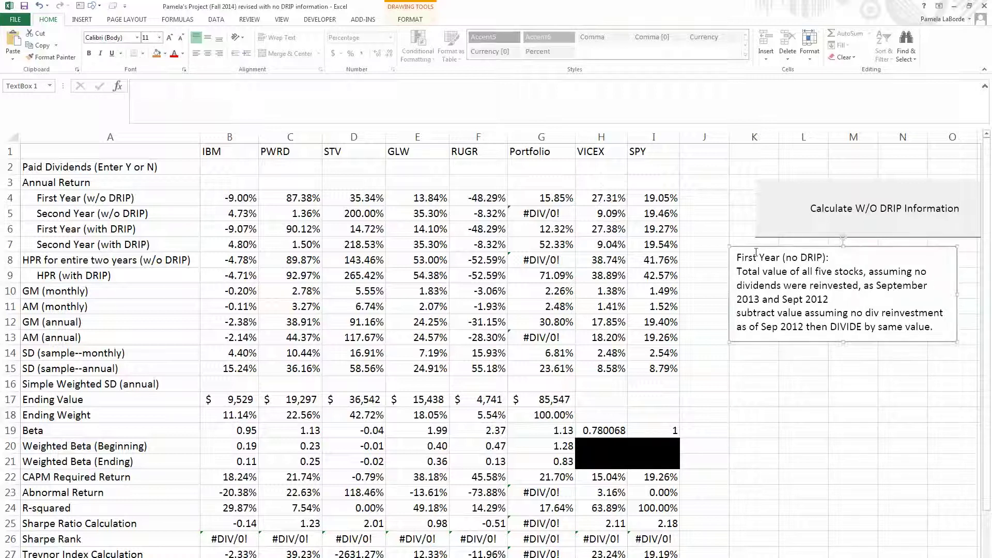
drag(843, 342, 723, 465)
drag(737, 274, 937, 337)
key(ctrl+c)
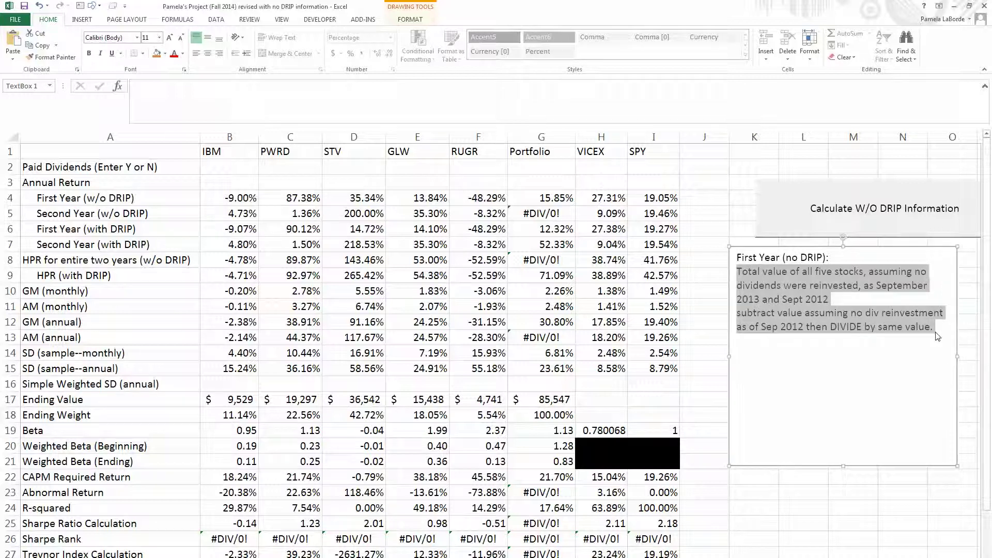
click(876, 361)
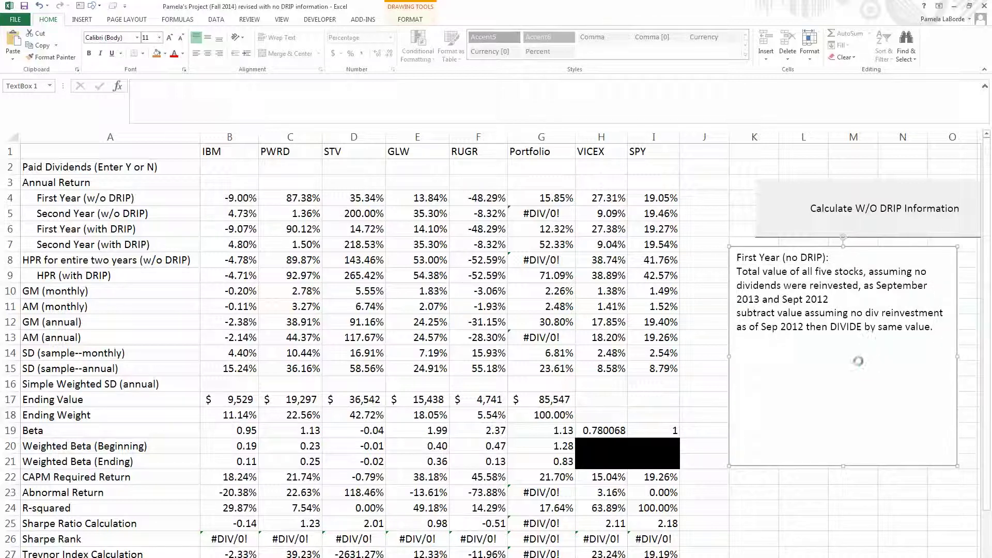
key(ctrl+v)
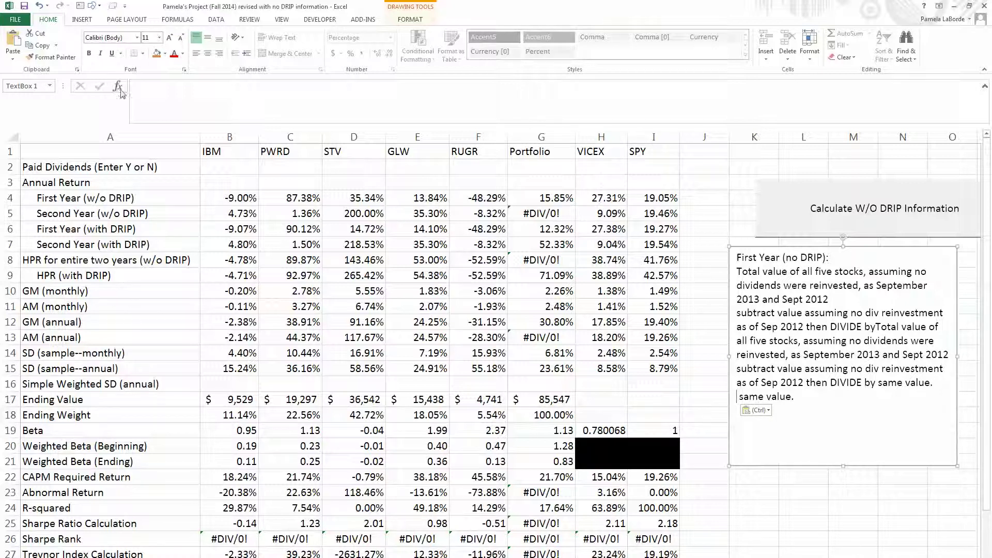
click(39, 5)
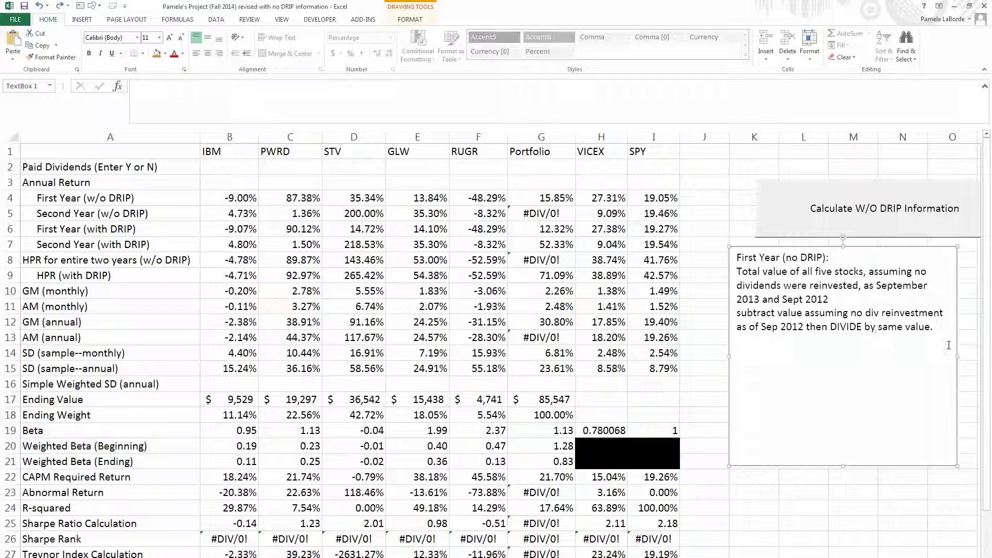
Paste the copied explanation below the First Year text after a blank line and head it "Second Year".
click(940, 328)
key(ctrl+v)
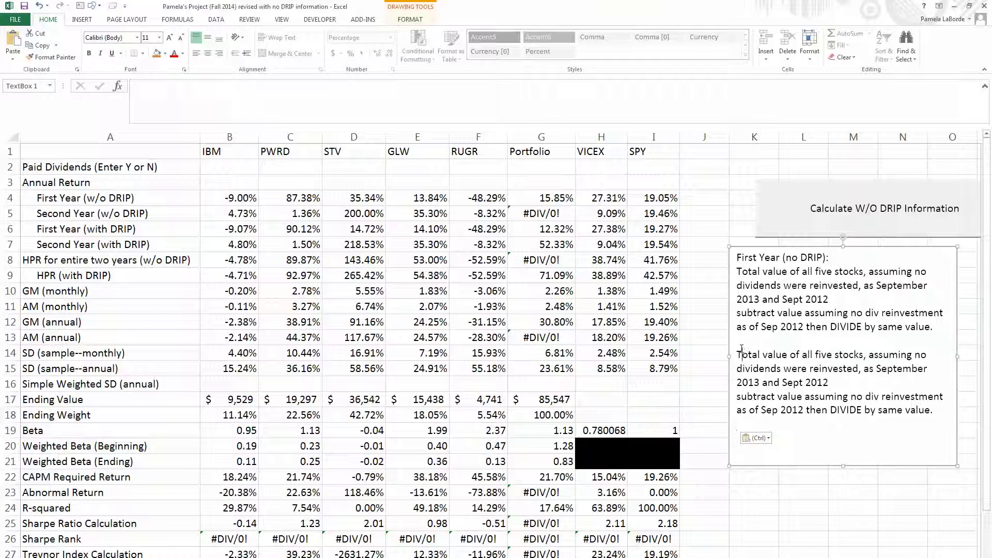
text(Second Year)
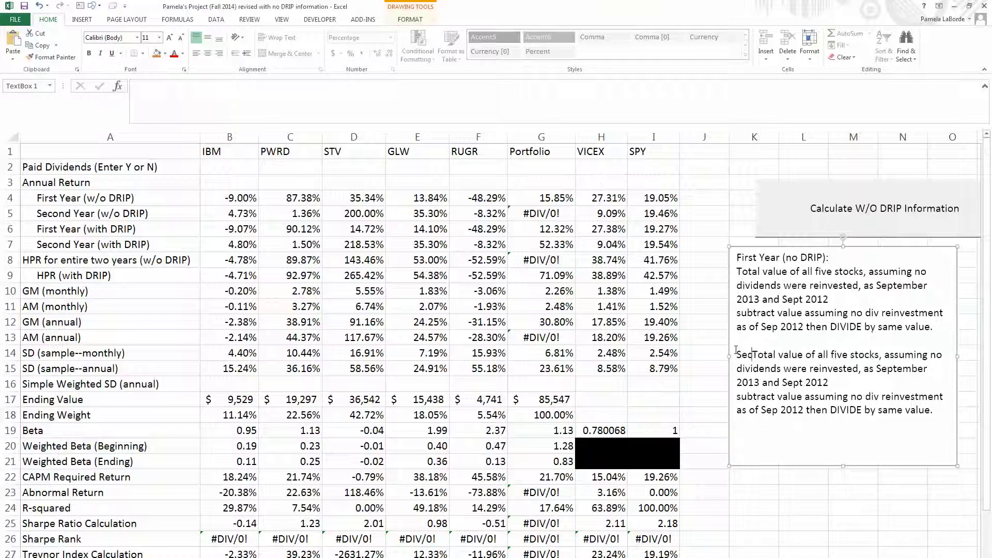
key(Return)
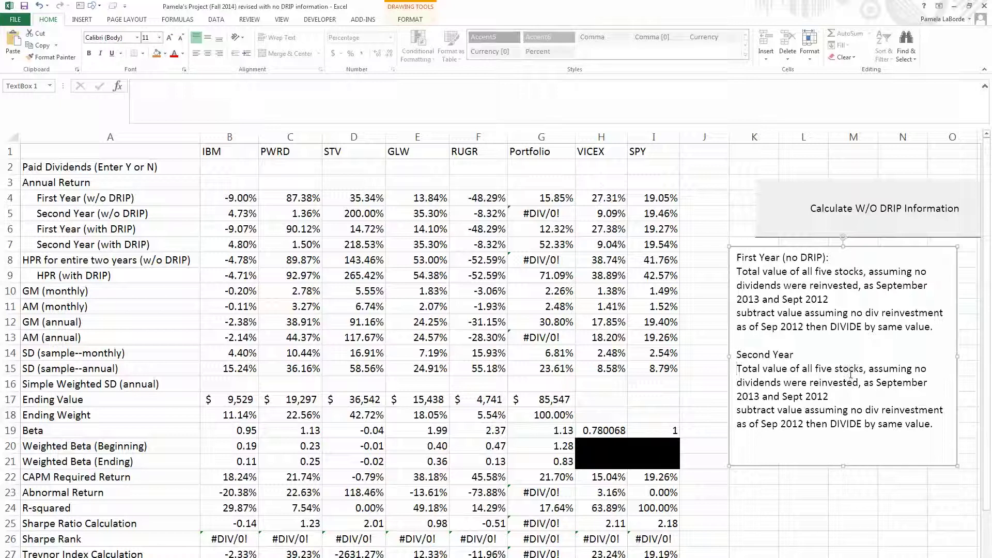
Update the Second Year explanation's dates to September 2014 and Sept 2013, with the subtracted value as of Sep 2013.
click(757, 397)
key(BackSpace)
text(4)
click(823, 397)
key(Delete)
text(3)
click(798, 424)
key(Delete)
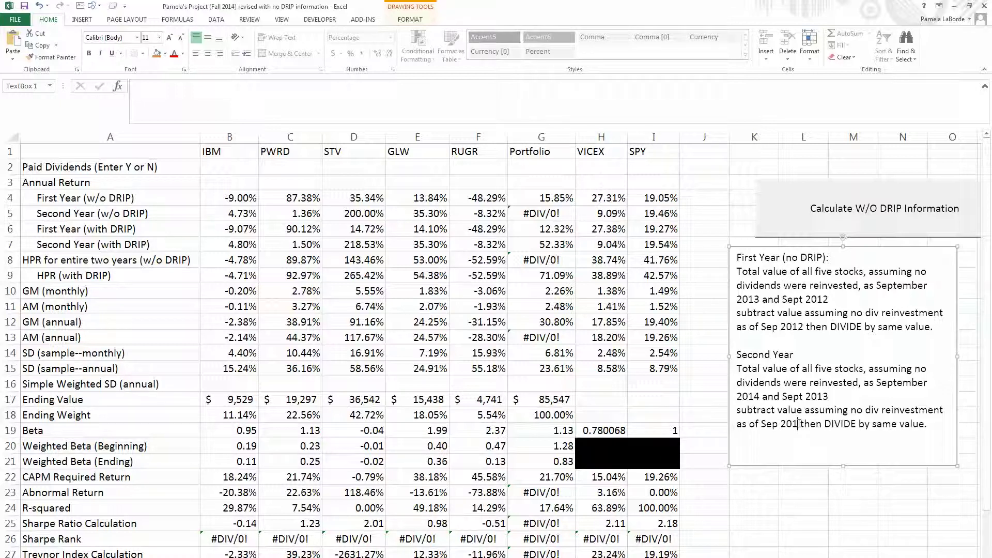
text(3)
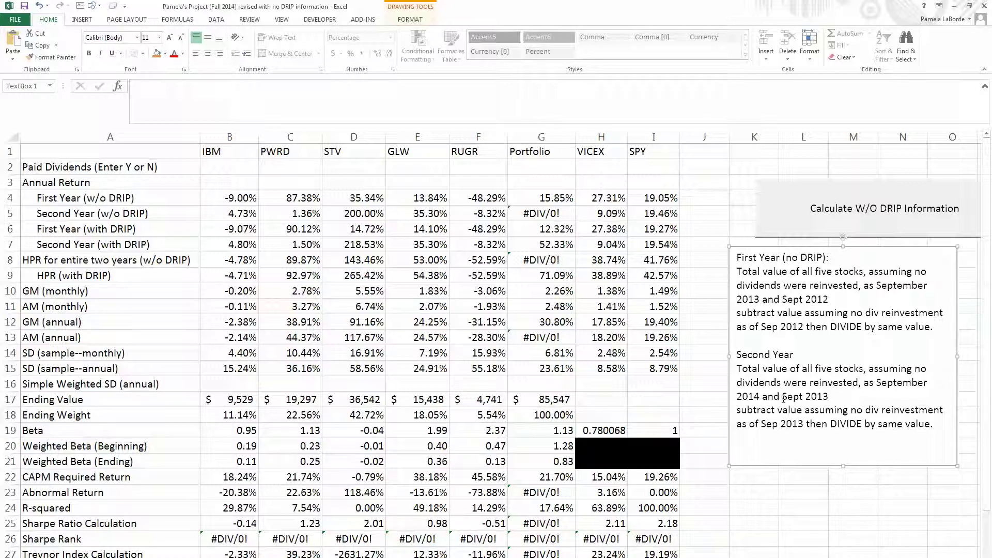
drag(762, 396, 806, 397)
triple_click(830, 397)
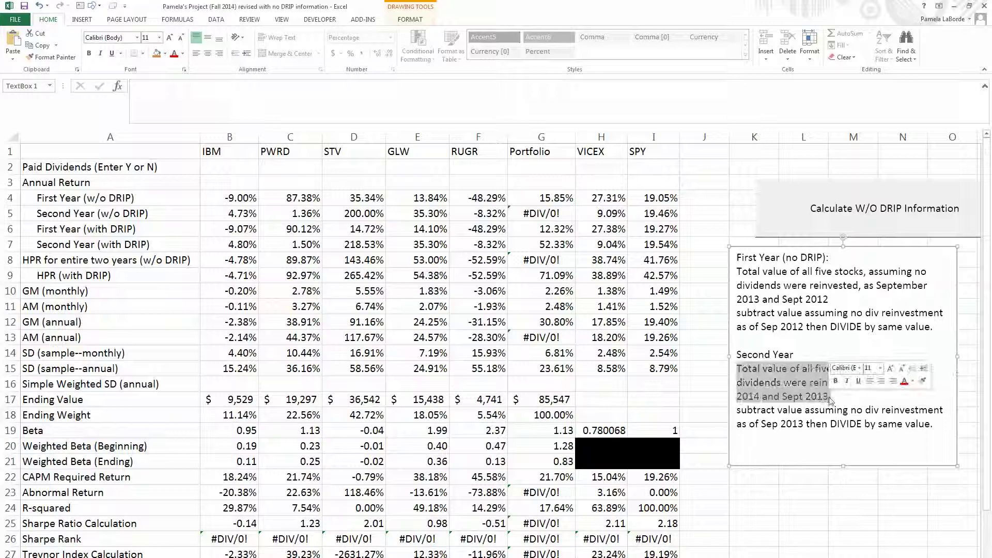
Remove "Sept 2013" from the first sentence of the Second Year explanation so the line ends in "2014 and".
click(831, 397)
key(BackSpace)
key(BackSpace)
key(BackSpace)
key(BackSpace)
key(BackSpace)
key(BackSpace)
key(BackSpace)
key(BackSpace)
key(BackSpace)
key(BackSpace)
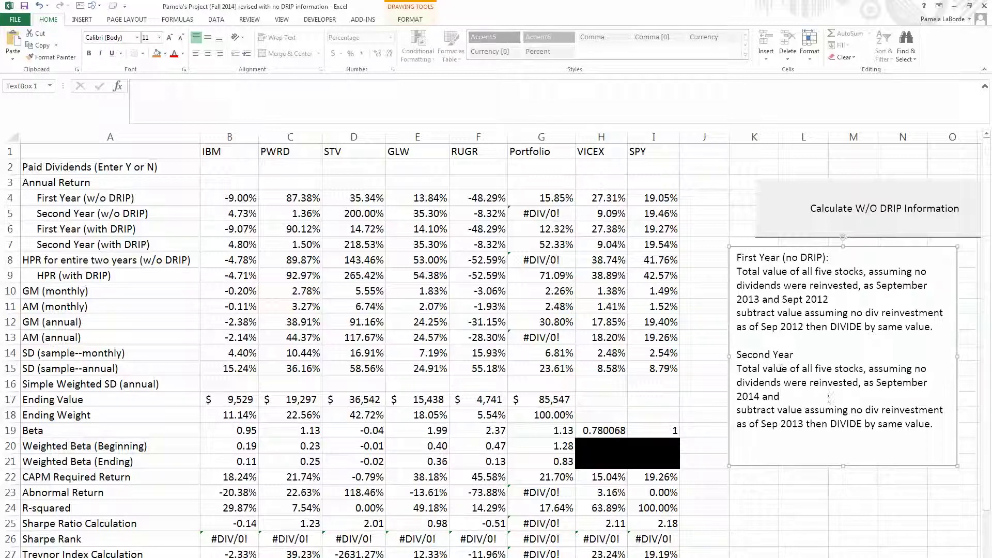
Insert a wide, empty text box over rows 10 to 15, spanning from column A to column G.
drag(738, 268, 762, 302)
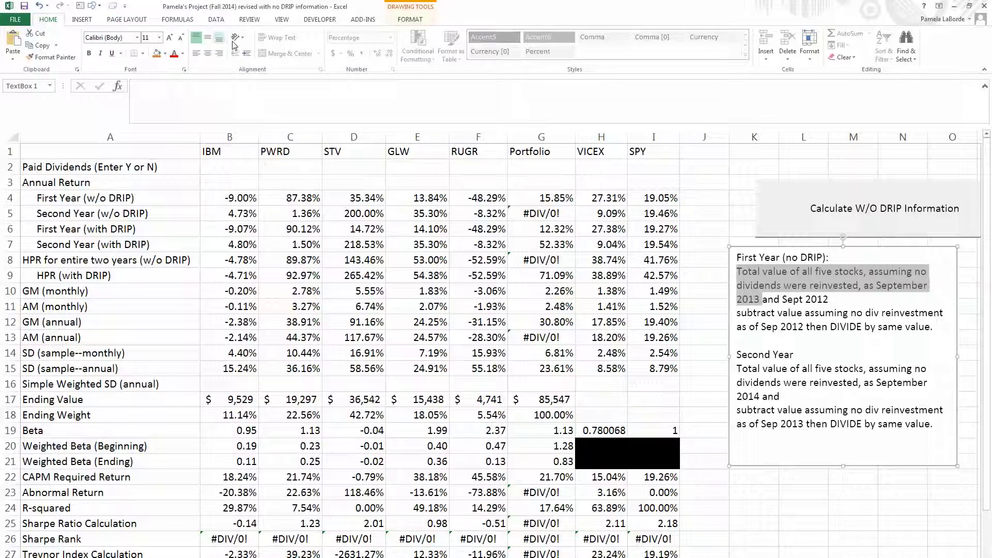
click(77, 20)
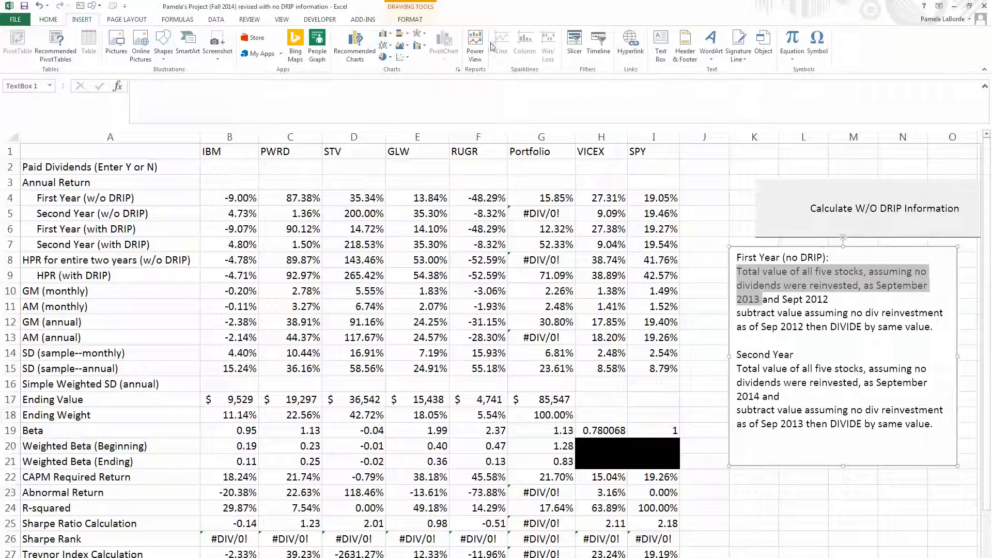
click(661, 48)
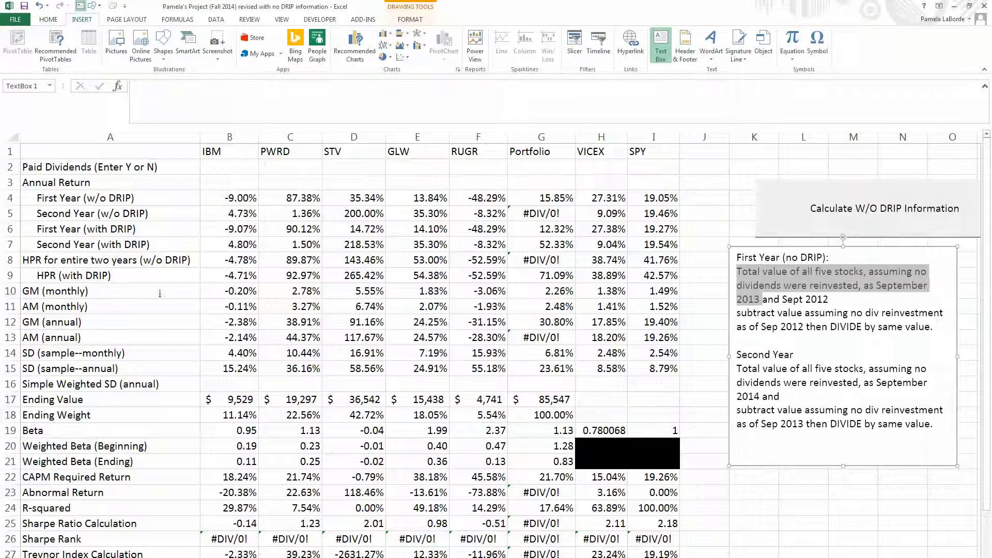
drag(106, 287, 567, 377)
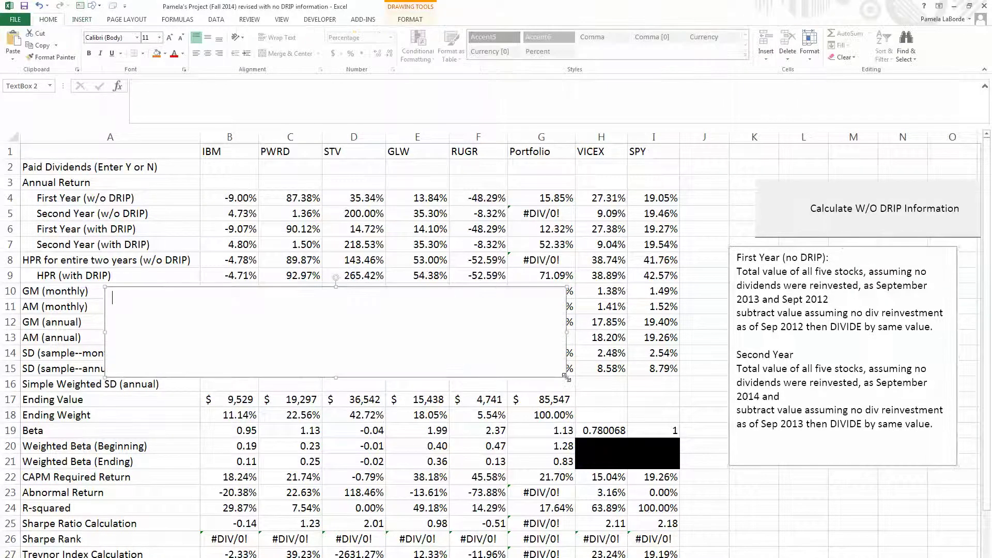
Copy the portfolio's First Year (w/o DRIP) formula from G4 and paste it as text into the new text box.
click(548, 201)
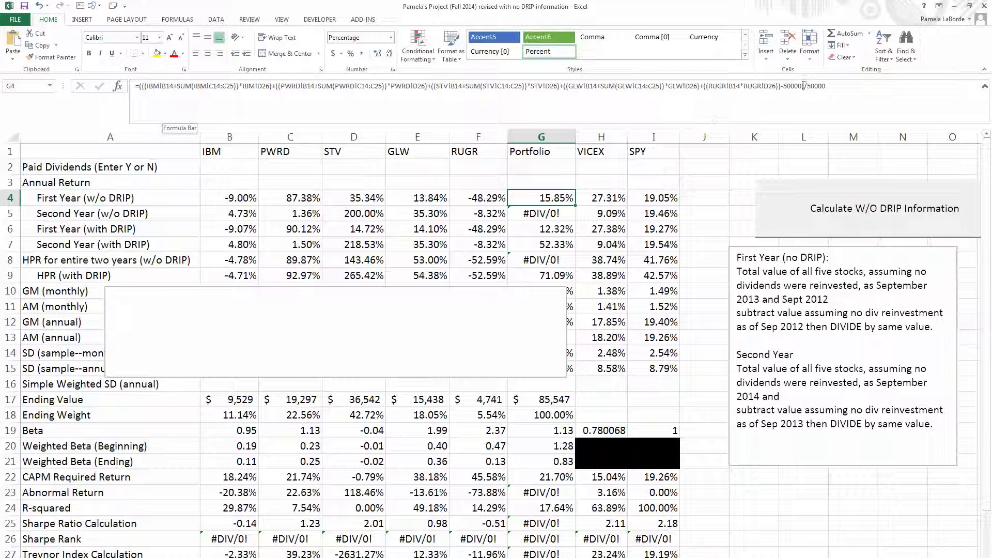
drag(827, 86, 180, 57)
key(ctrl+c)
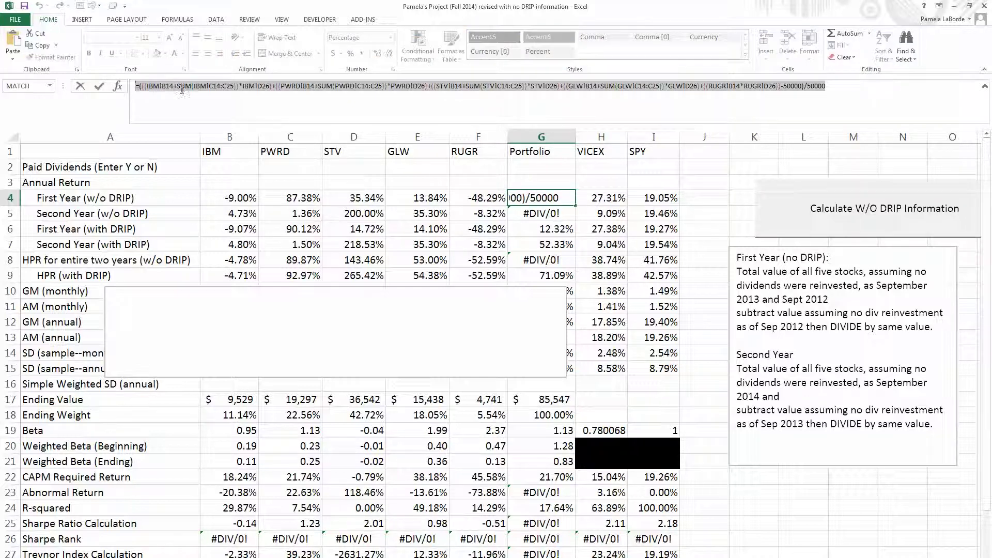
click(185, 301)
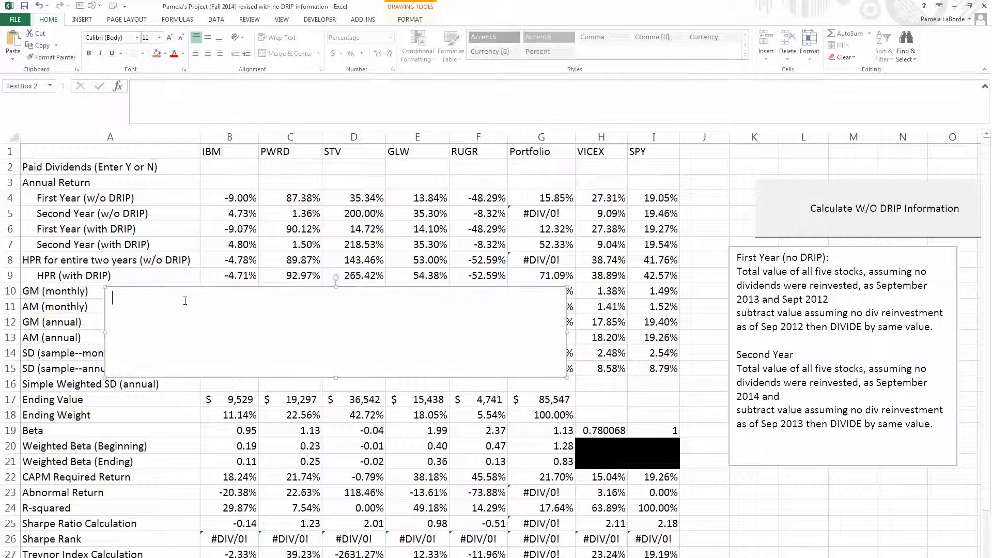
key(ctrl+v)
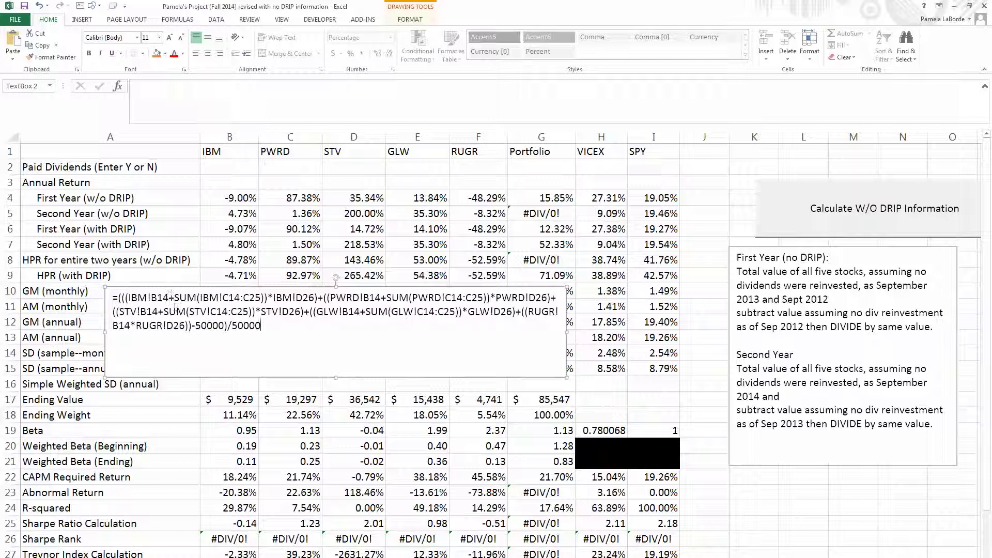
Compare the portfolio formulas in G4 and G5, and examine the IBM sheet's September 2014 close and second-year dividends in C2:C13.
click(532, 197)
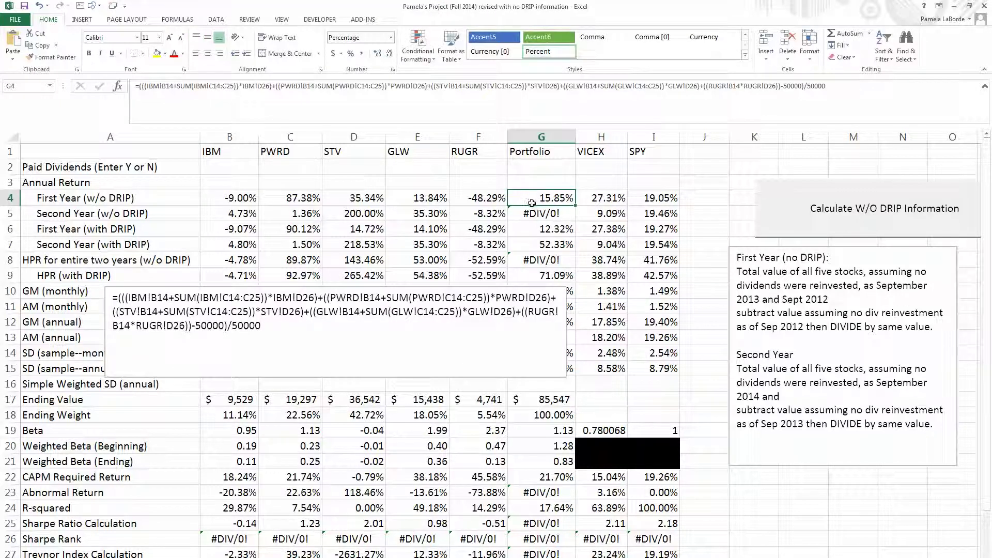
click(532, 215)
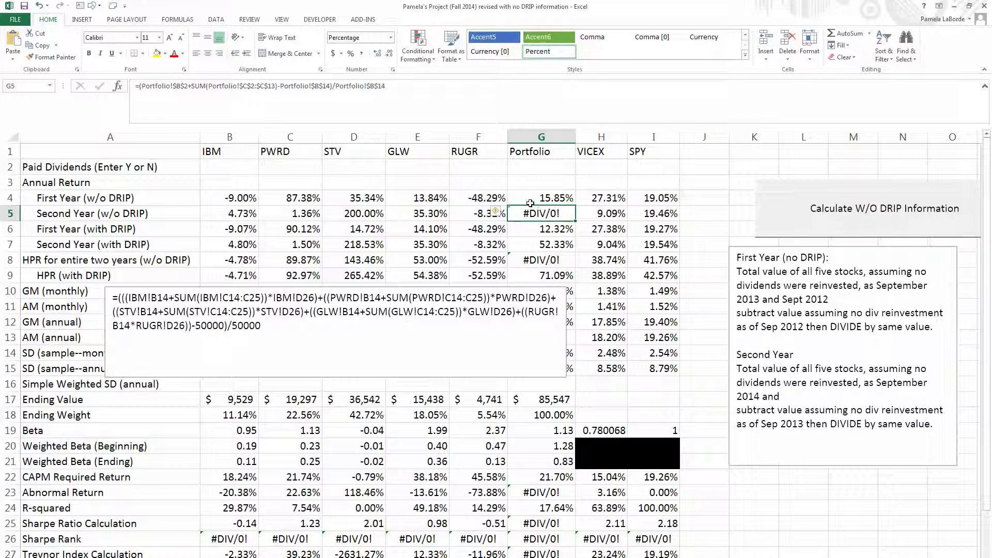
click(531, 201)
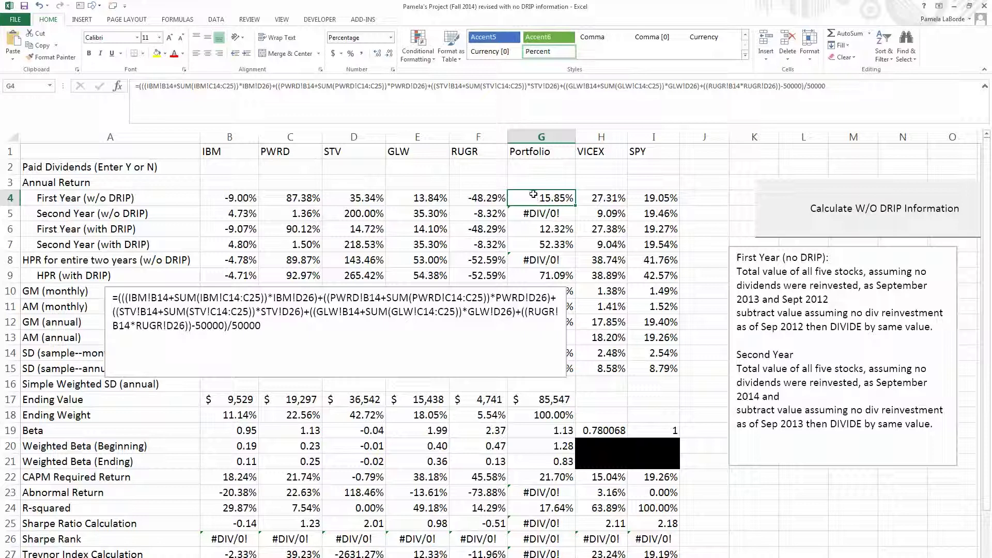
click(534, 215)
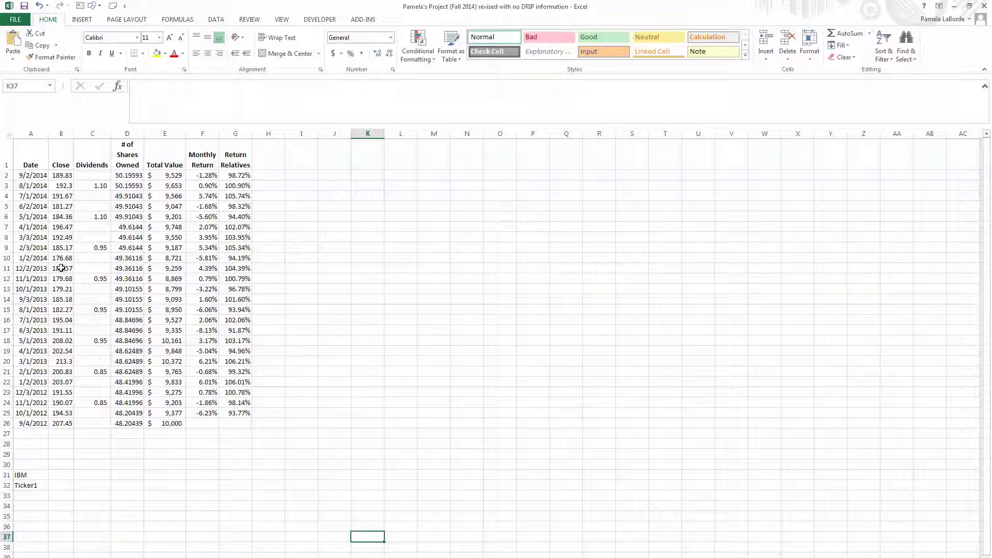
click(60, 174)
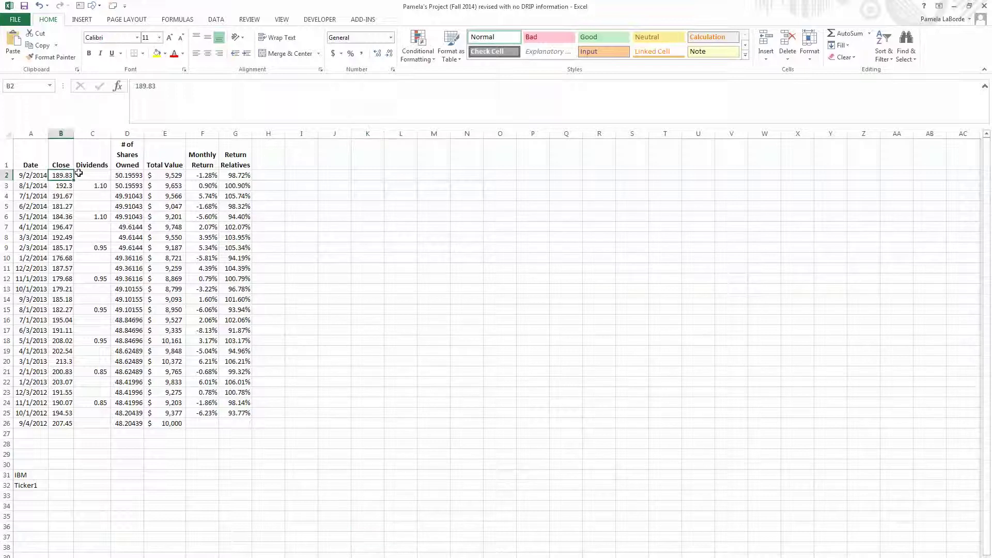
click(80, 178)
drag(80, 234, 90, 291)
click(62, 175)
drag(81, 175, 91, 290)
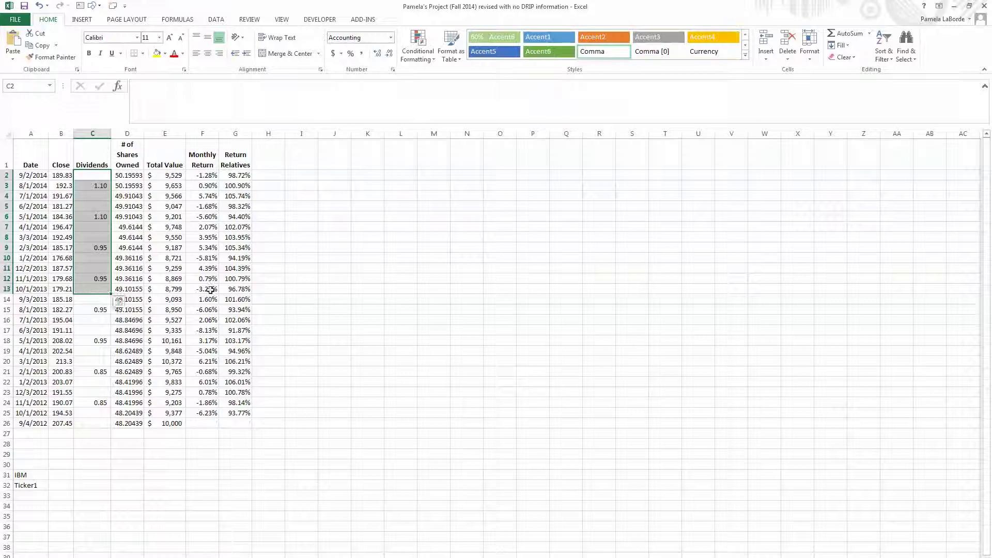
click(401, 553)
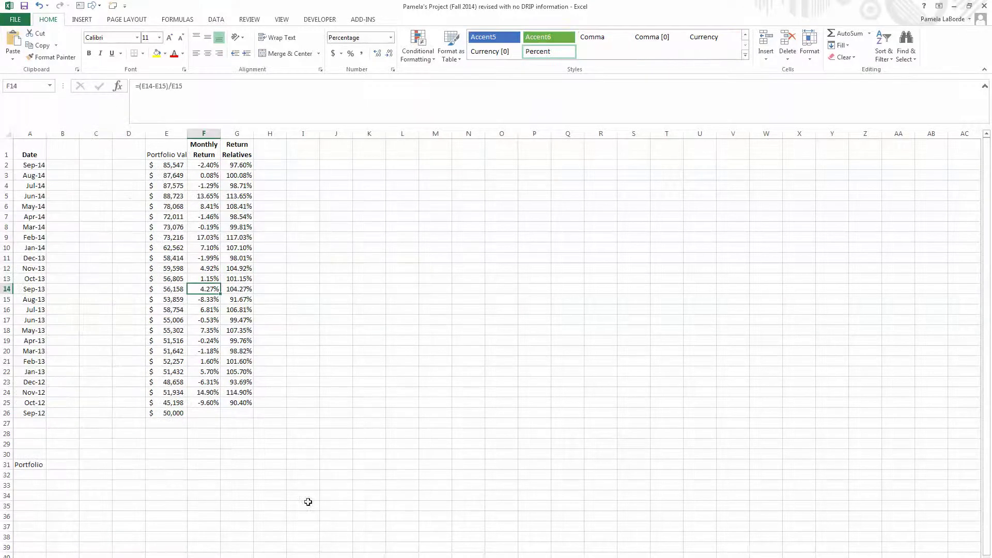
key(ctrl+Page_Up)
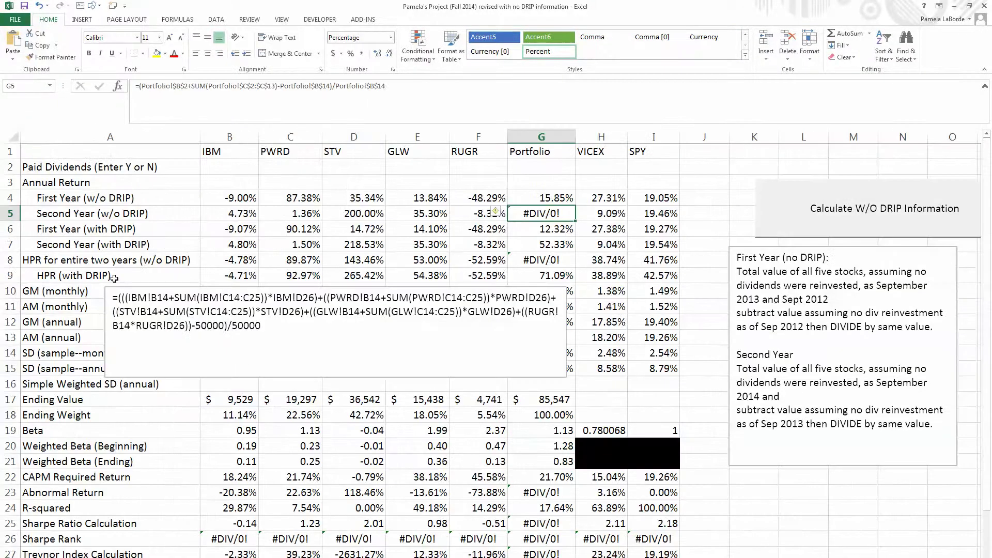
In the text box formula, change the IBM and PWRD price references to B2 and their dividend sums to C2:C13.
drag(158, 300, 169, 303)
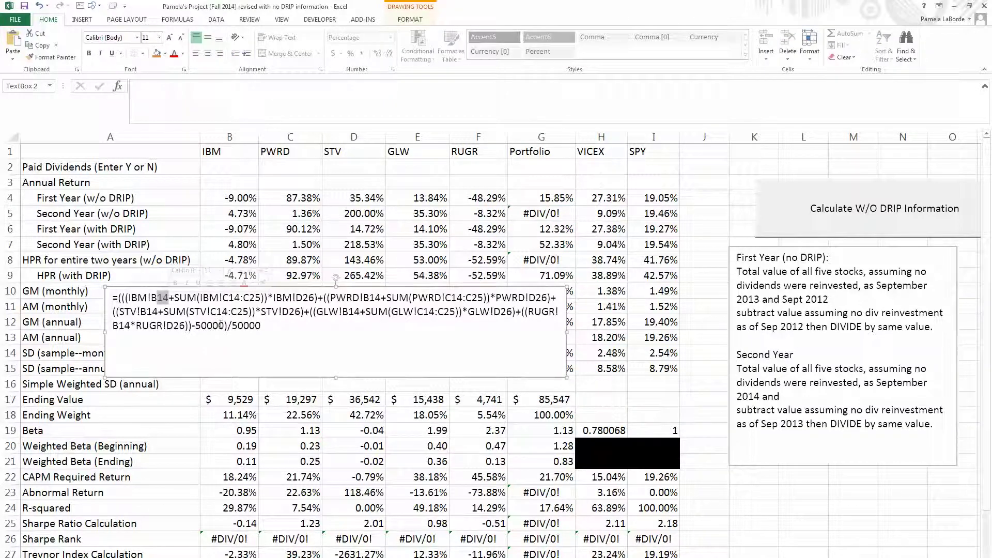
text(2)
drag(227, 298, 250, 298)
text(2:C13)
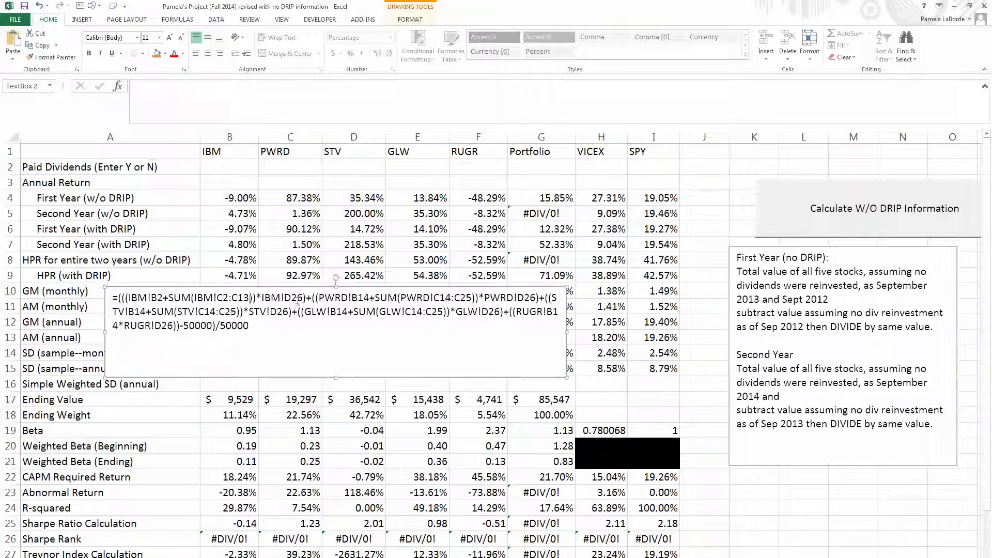
drag(358, 298, 370, 299)
text(2)
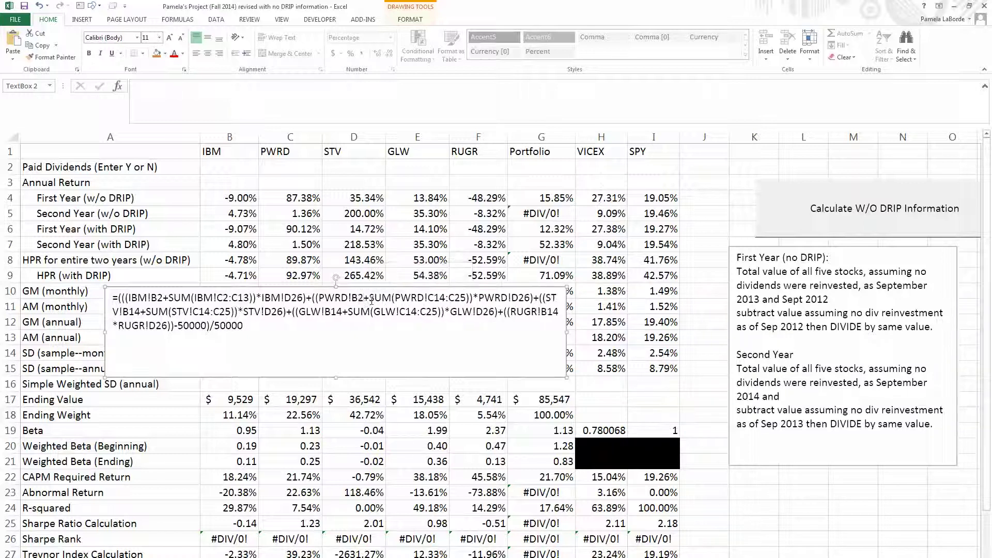
drag(433, 298, 460, 298)
text(2:C)
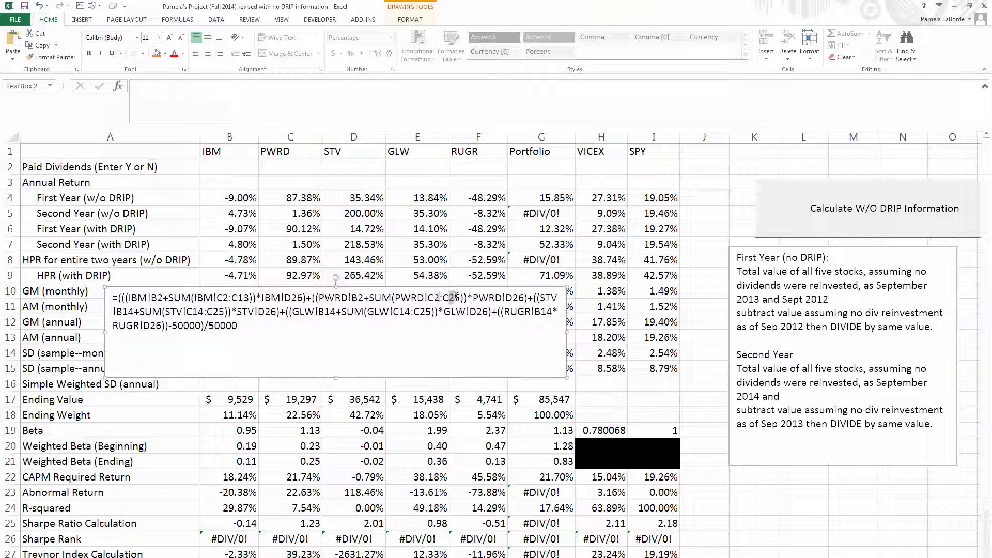
text(13)
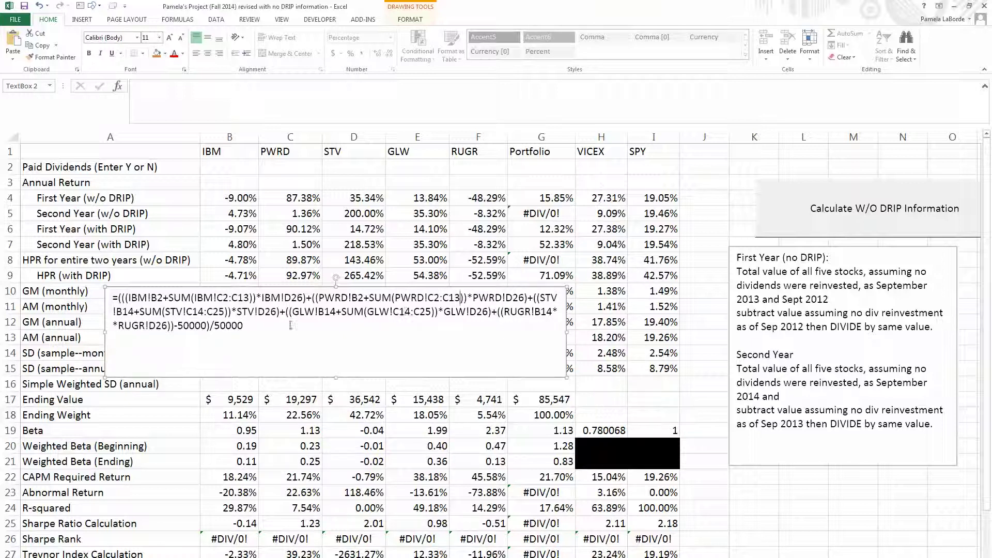
Change the STV price reference in the text box formula to B2 and its dividend sum to C2:C13.
drag(262, 298, 305, 301)
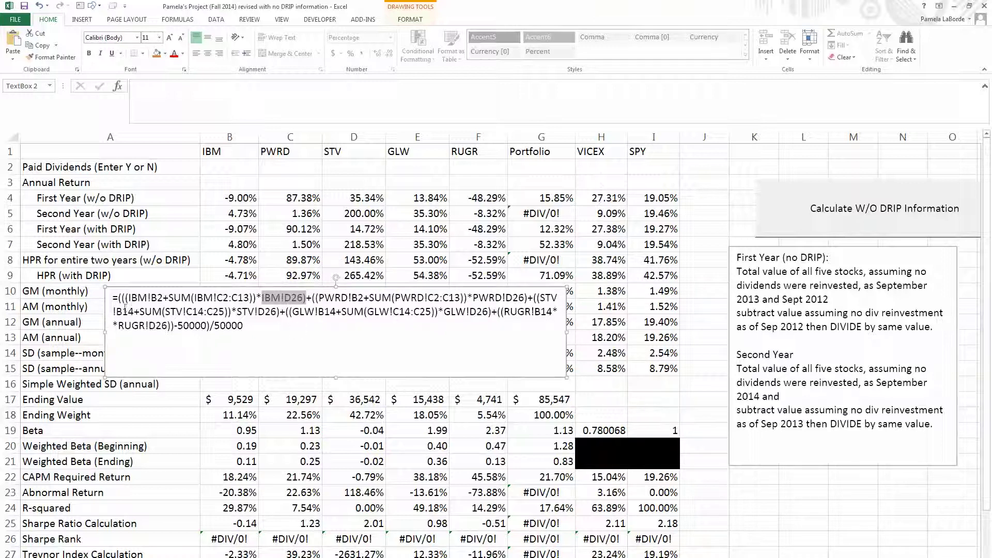
drag(122, 311, 134, 312)
text(B2)
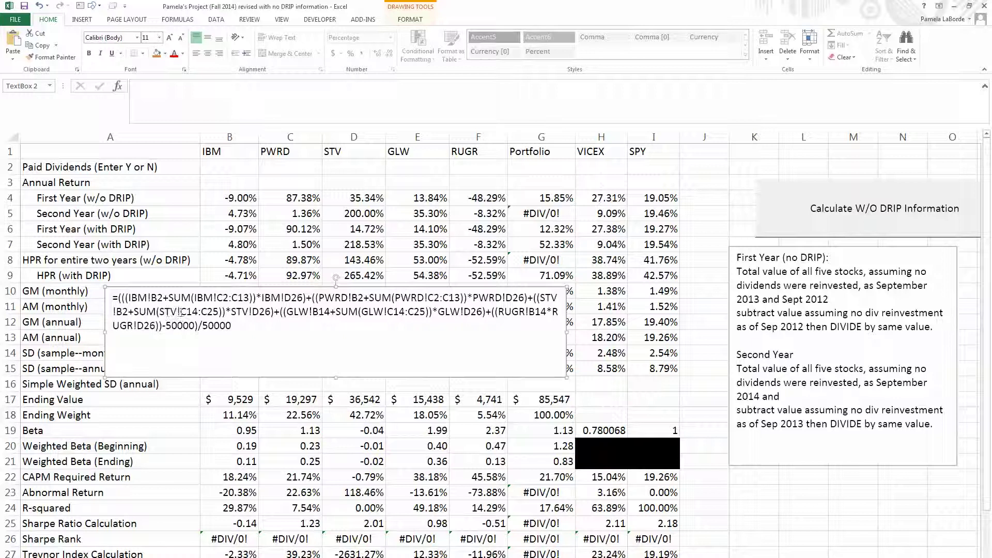
drag(189, 312, 212, 312)
text(2:C13)
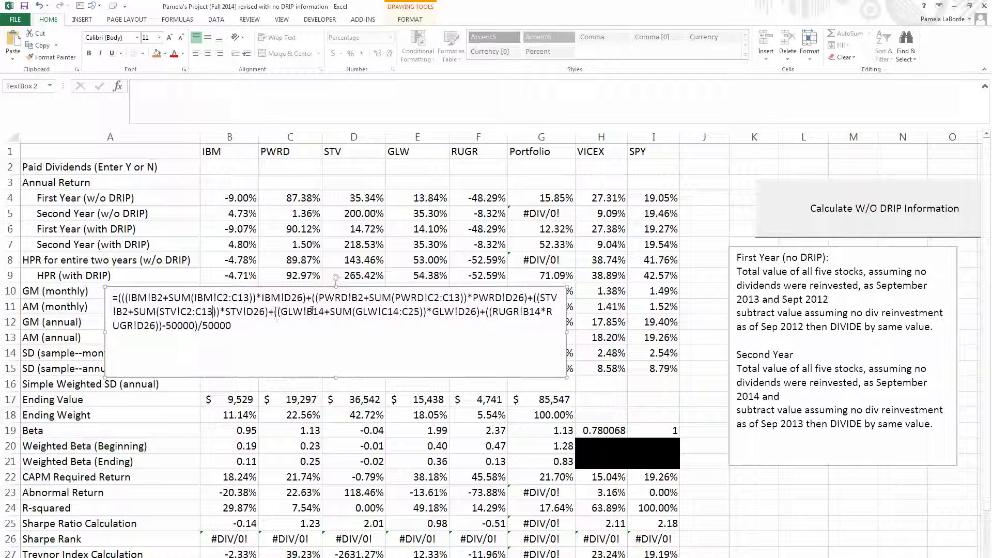
Change the GLW references in the text box formula to B2 and C2:C13, and the RUGR price reference to B2.
drag(313, 313, 394, 312)
text(2:C2)
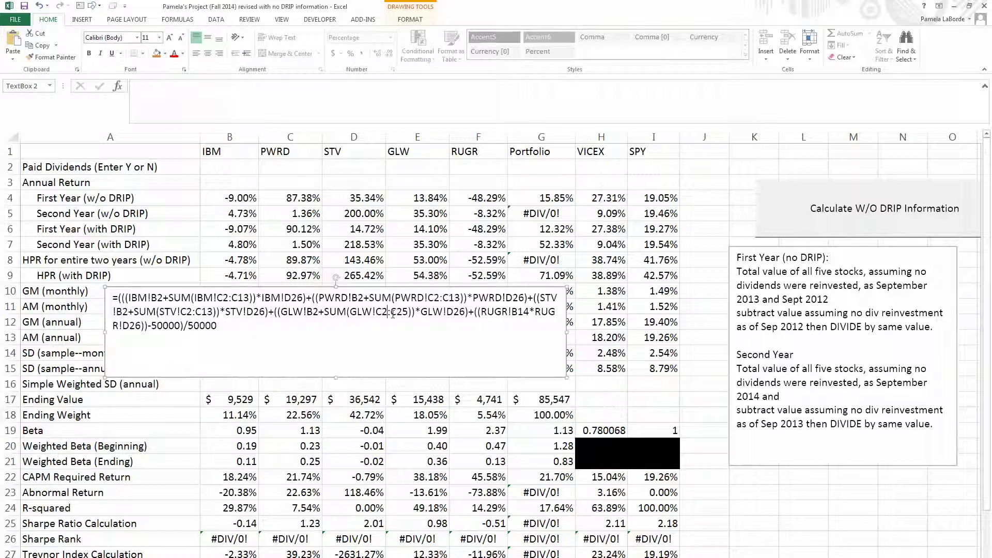
mouse_move(397, 312)
mouse_down()
mouse_move(281, 312)
mouse_move(408, 312)
mouse_up()
text(13)
drag(520, 313, 531, 312)
text(2)
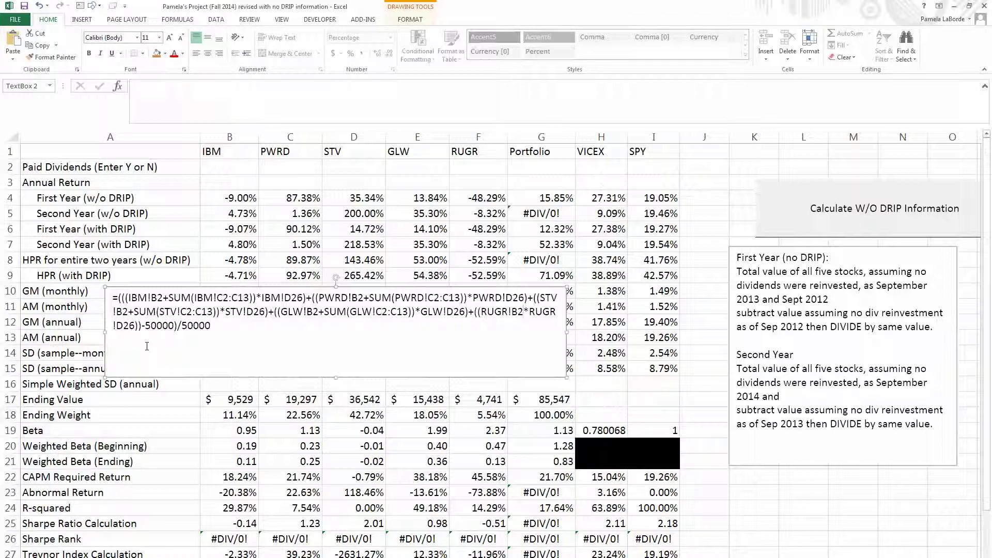
Examine the subtracted 50000 in the formula against the IBM sheet's September 2013 total value and close and its initial share count.
drag(146, 329, 175, 328)
click(156, 326)
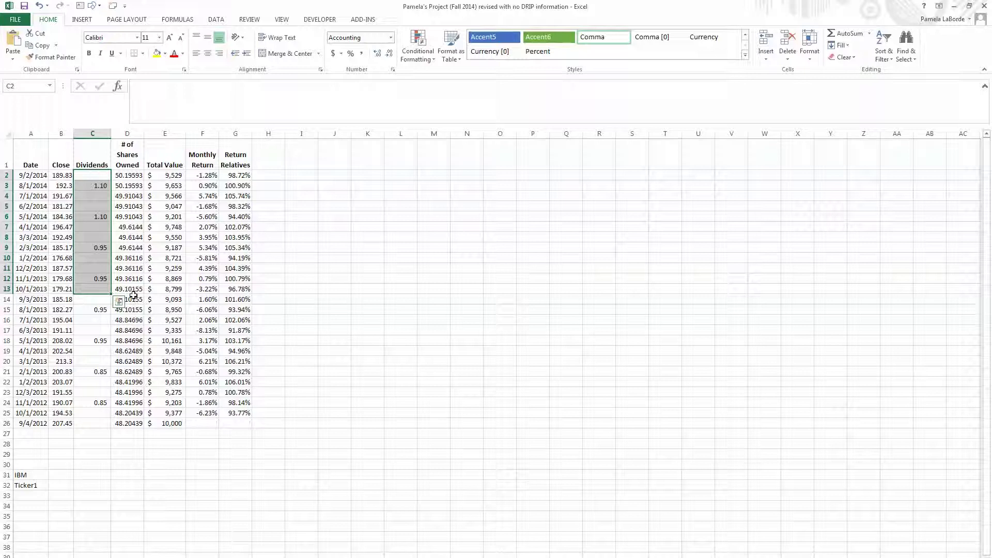
click(176, 300)
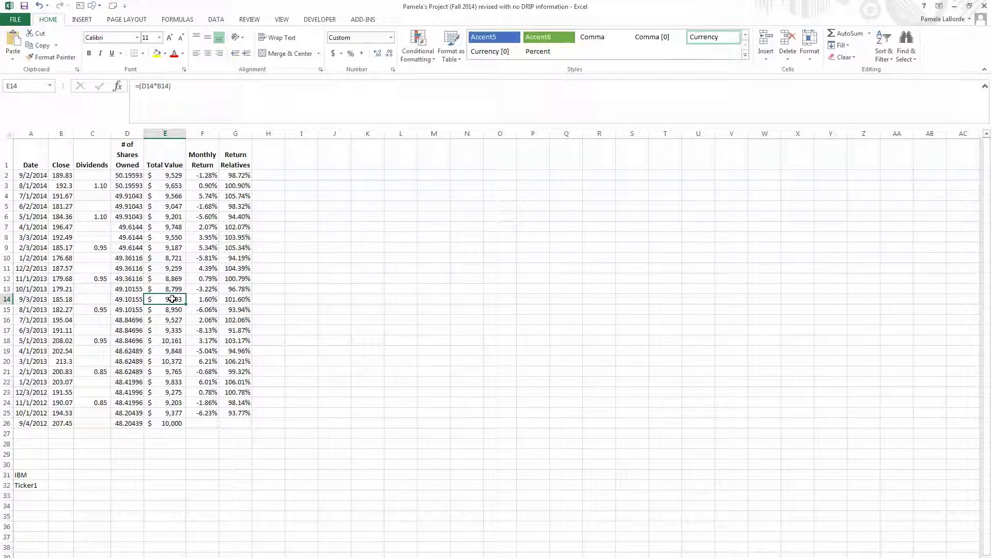
click(64, 300)
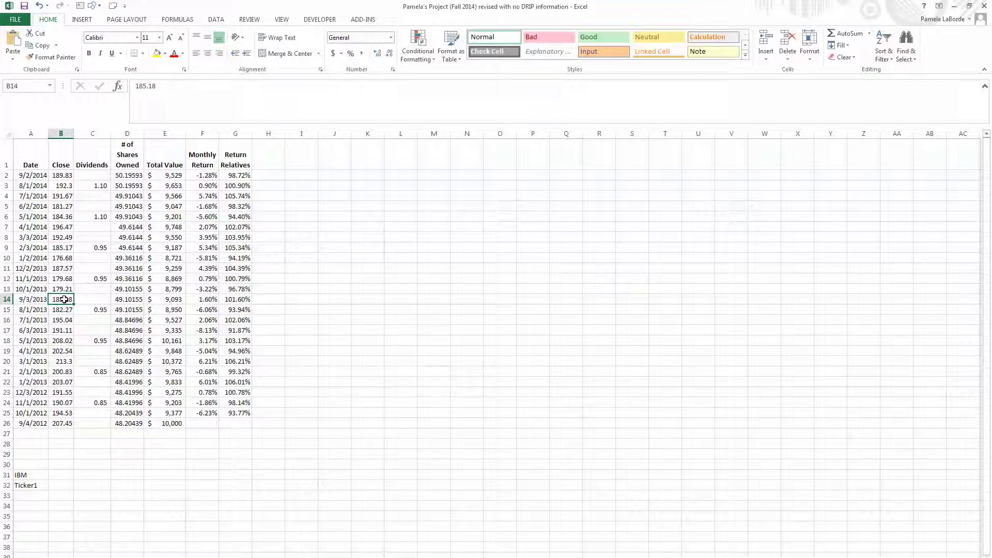
click(129, 422)
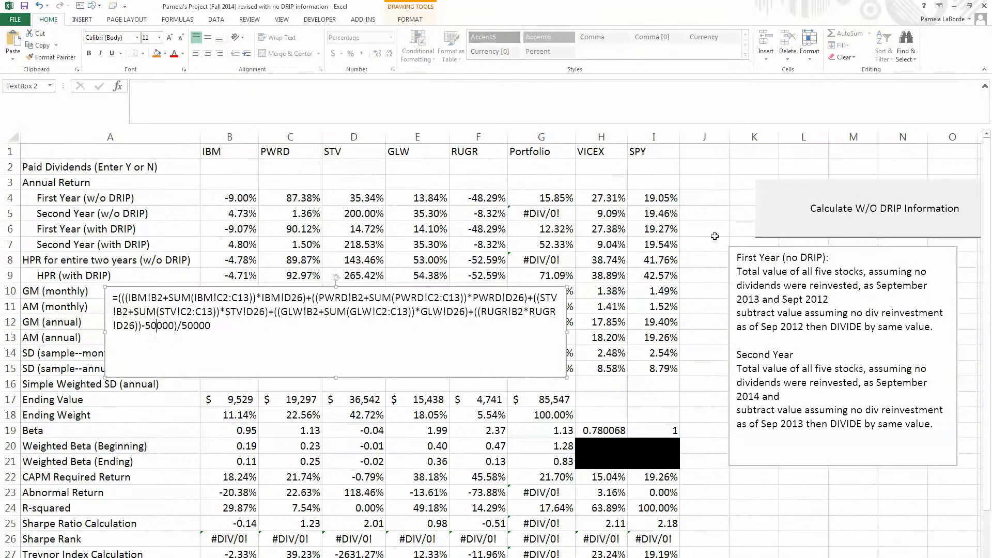
Begin a formula in J1 that multiplies the IBM sheet's September 2013 close (B14) by its initial share count (D26).
click(704, 154)
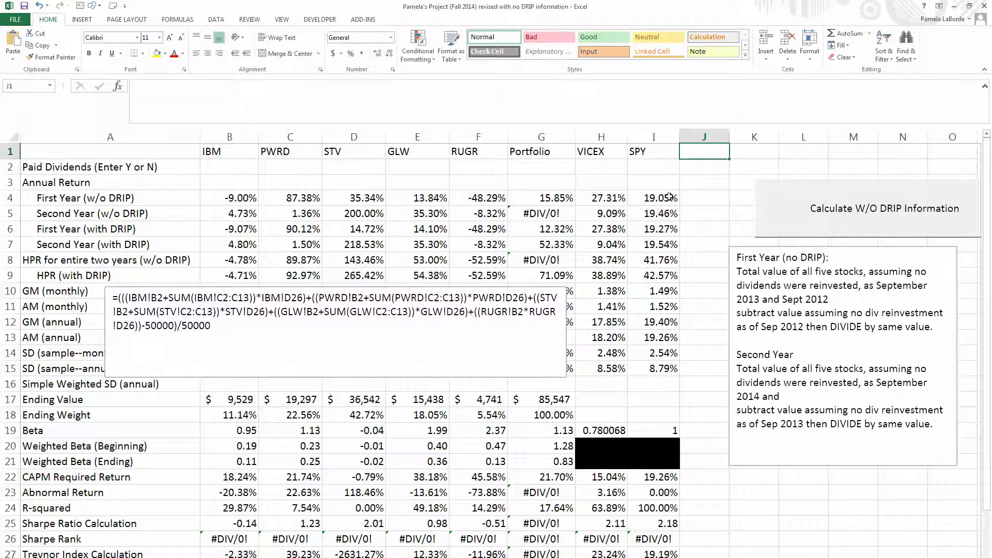
text(=)
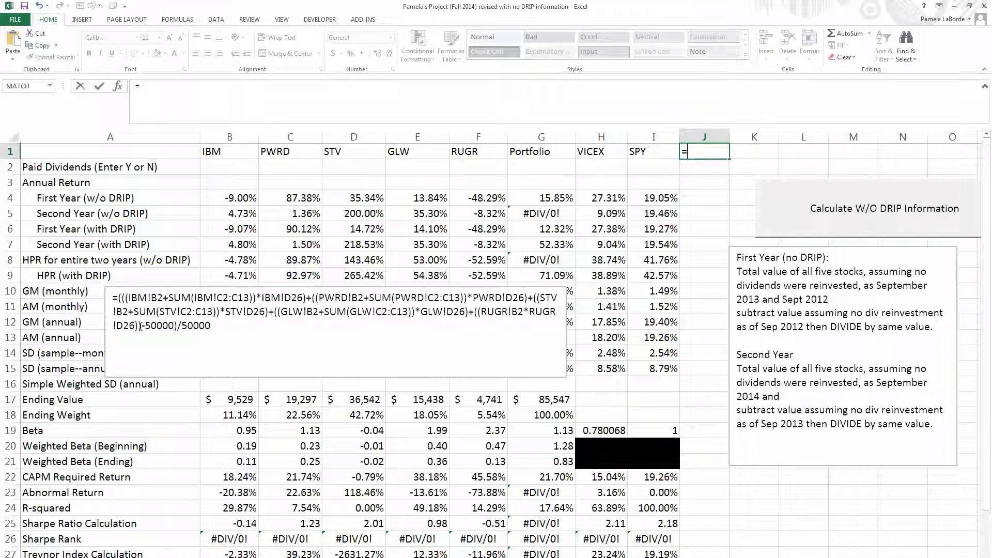
drag(147, 325, 174, 326)
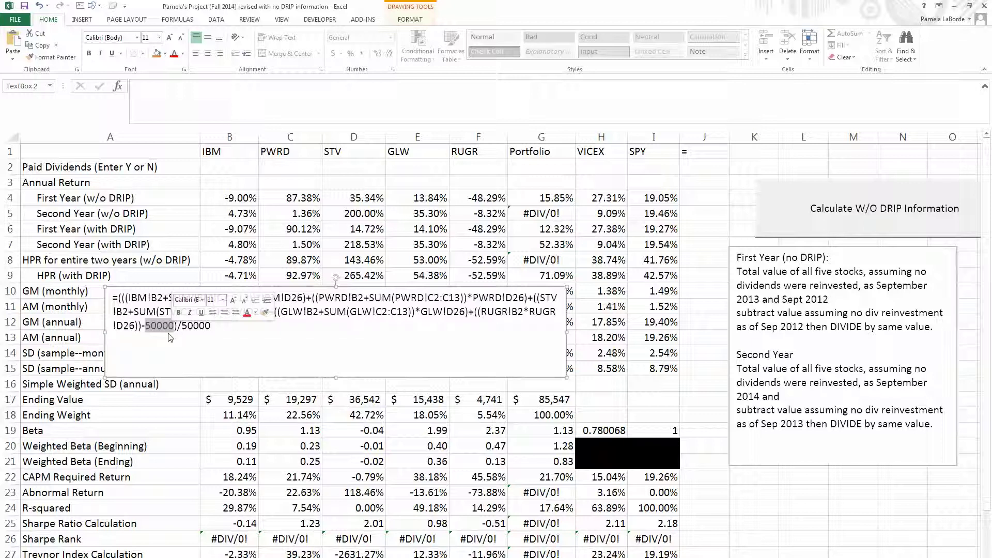
key(Right)
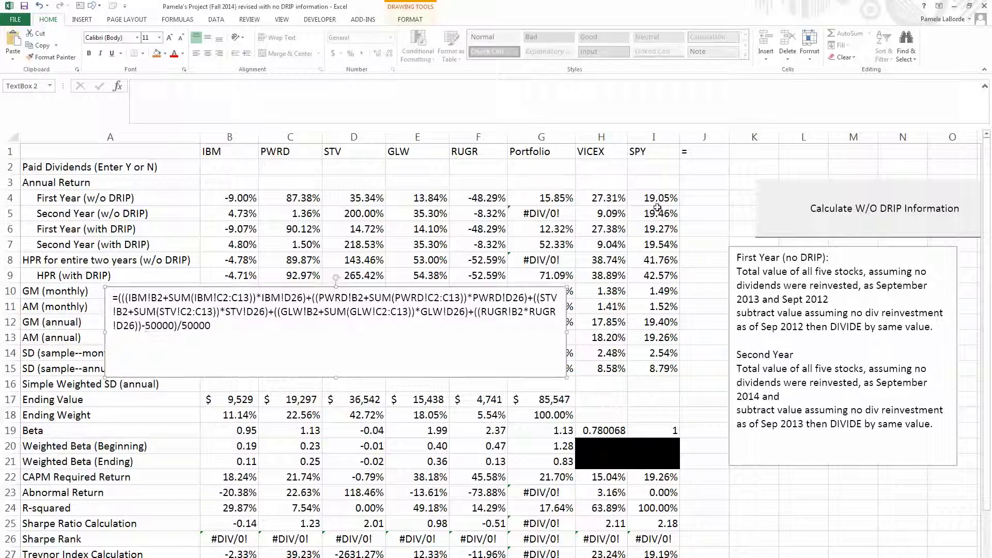
click(695, 154)
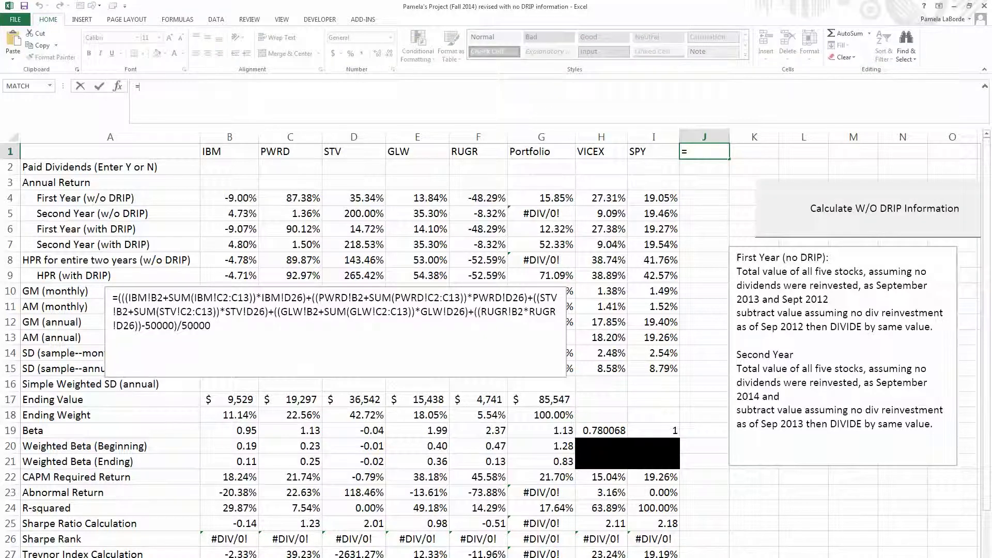
key(ctrl+Page_Up)
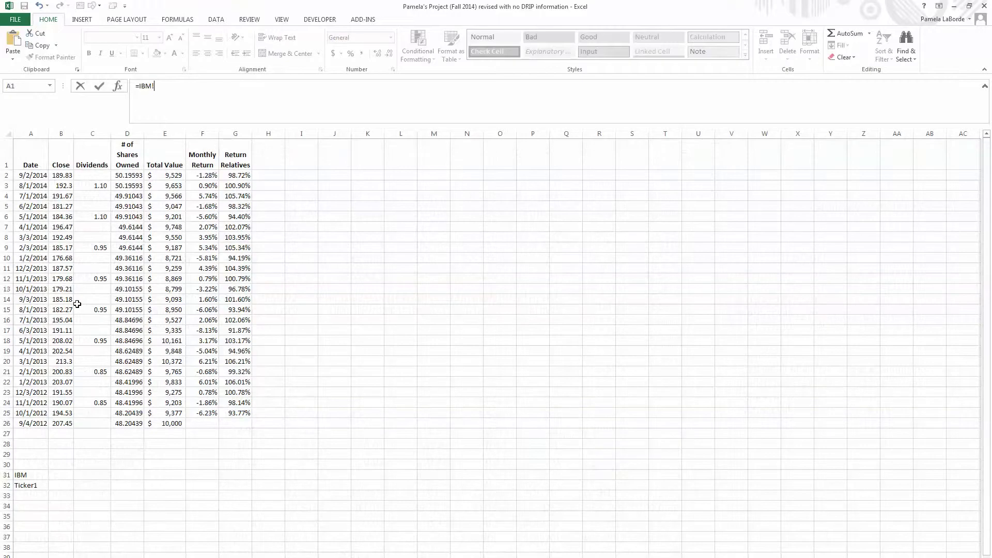
click(62, 298)
text(*)
click(135, 424)
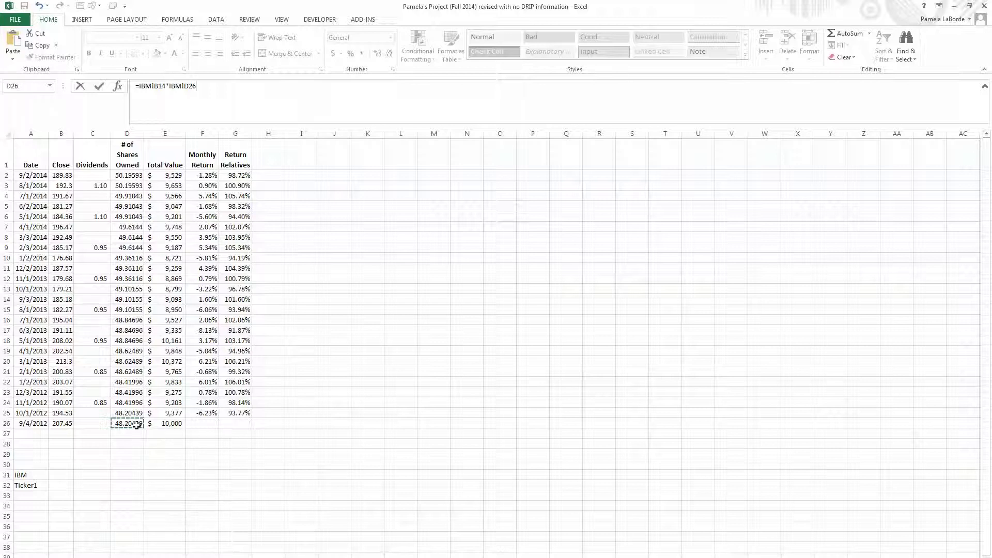
Extend the J1 formula by adding B14*D26 from the PWRD sheet and B14*D26 from the STV sheet.
text(+)
key(ctrl+Page_Down)
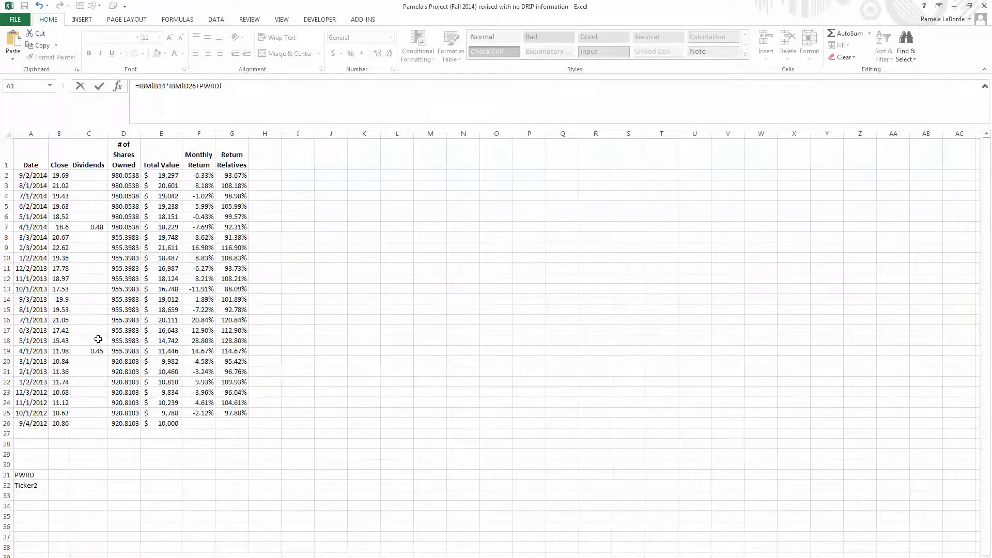
click(61, 299)
text(*)
click(136, 423)
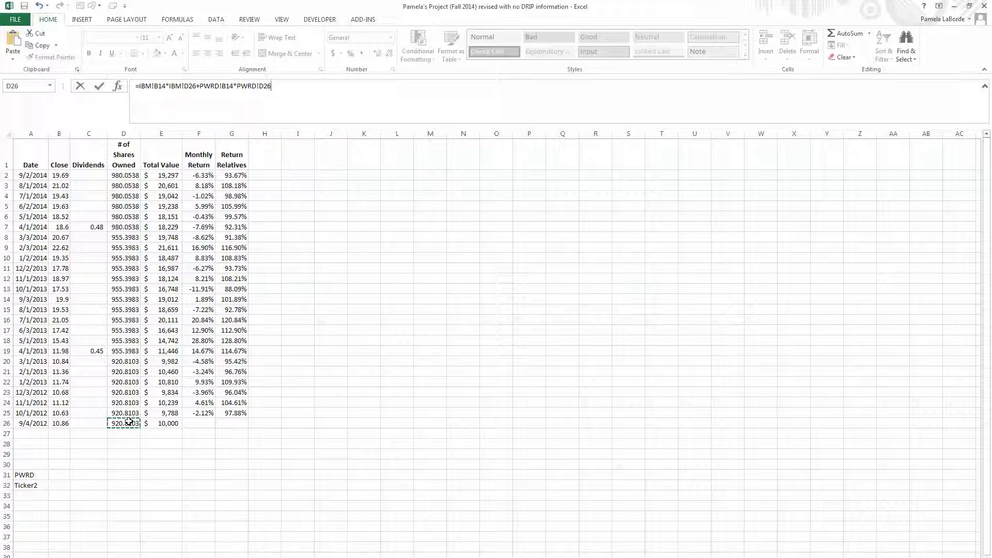
text(+)
click(434, 545)
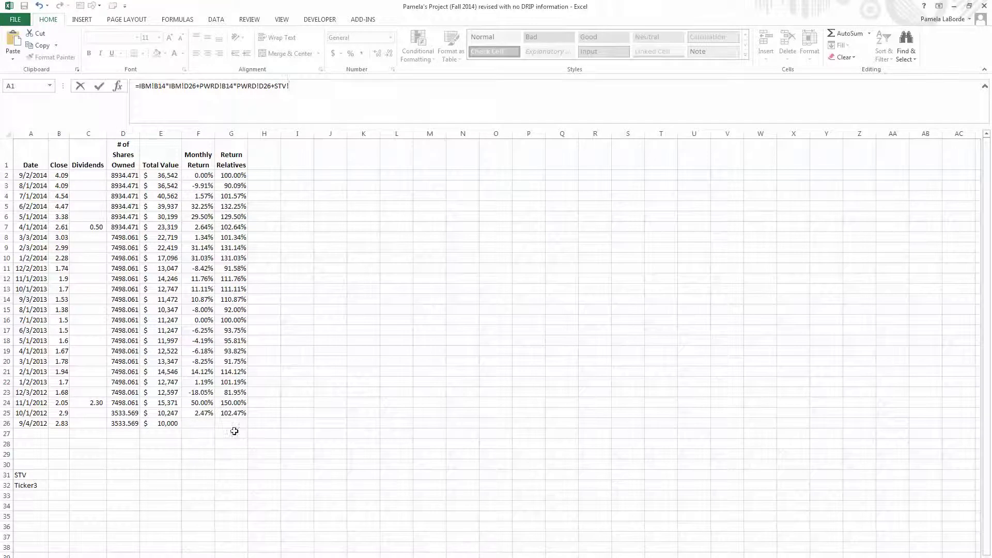
click(58, 300)
click(125, 422)
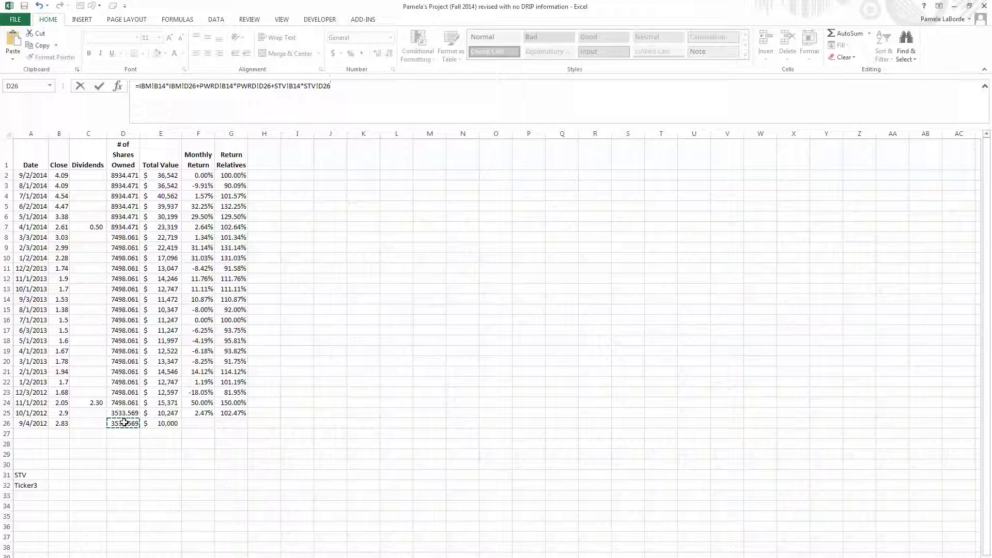
Complete the J1 formula by adding B14*D26 from the GLW sheet and B14*D26 from the RUGR sheet.
text(+)
key(ctrl+Page_Down)
click(60, 300)
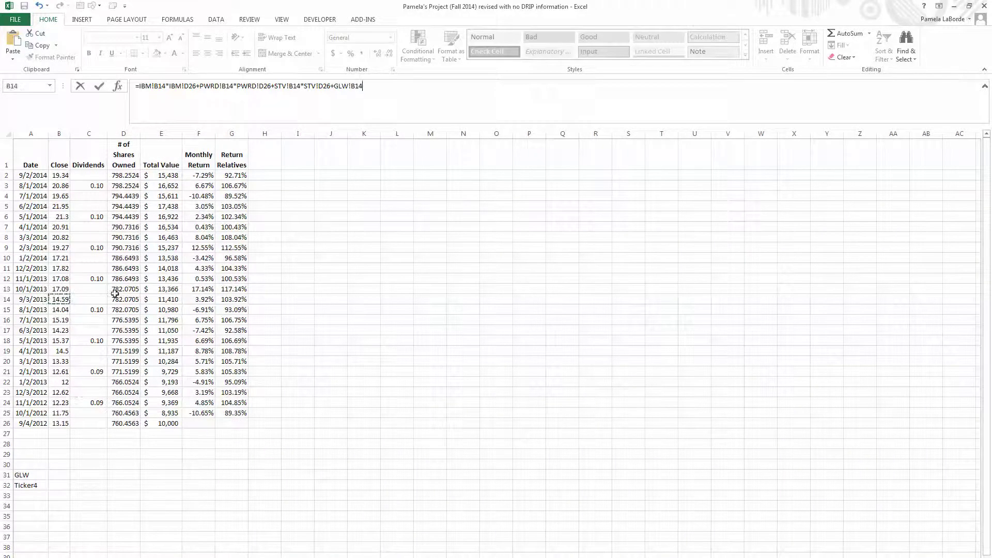
text(*)
click(134, 423)
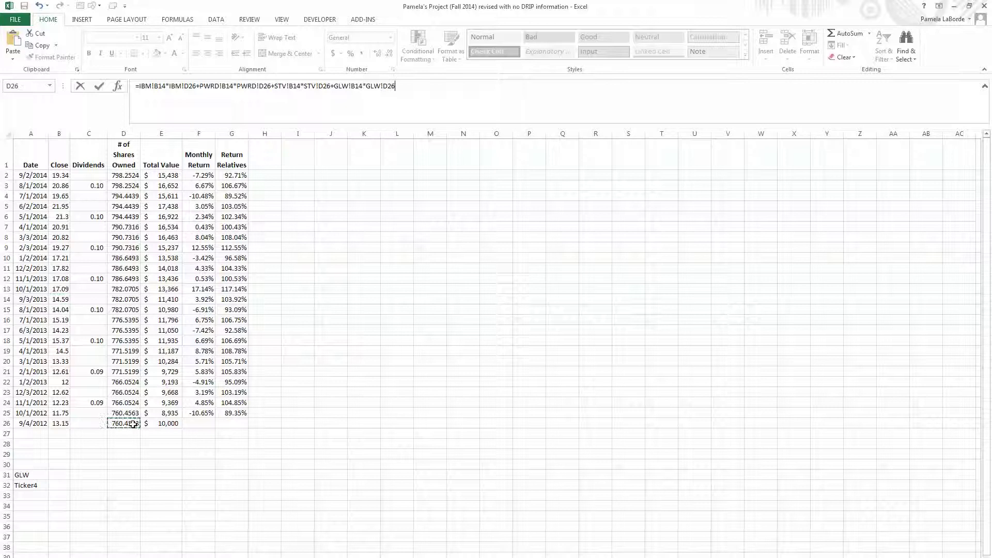
text(+)
key(ctrl+Page_Down)
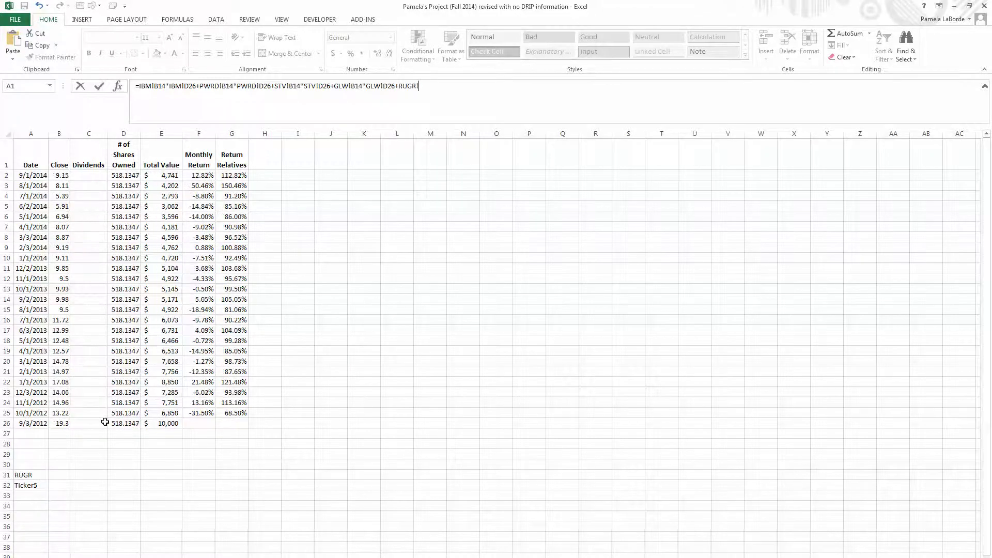
click(55, 299)
text(*)
click(121, 421)
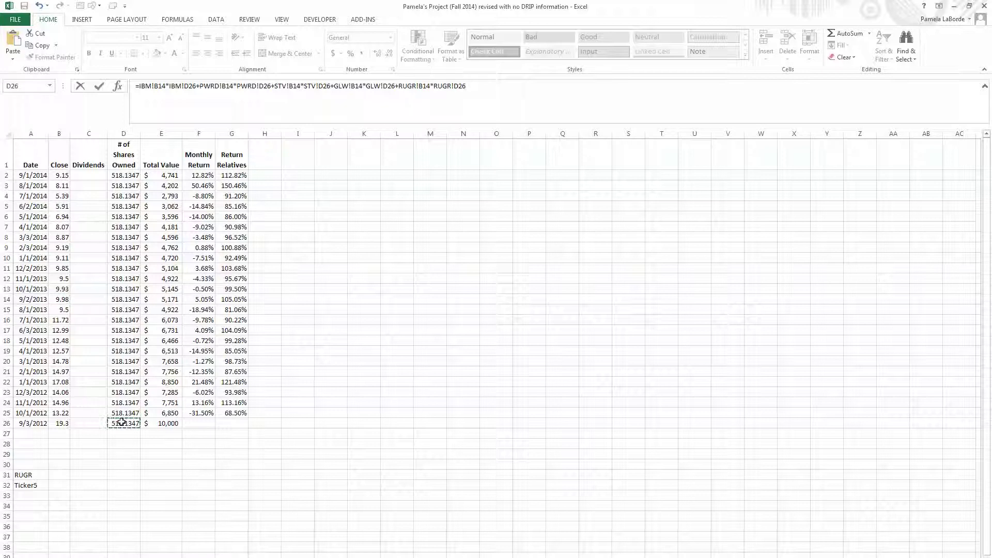
key(Return)
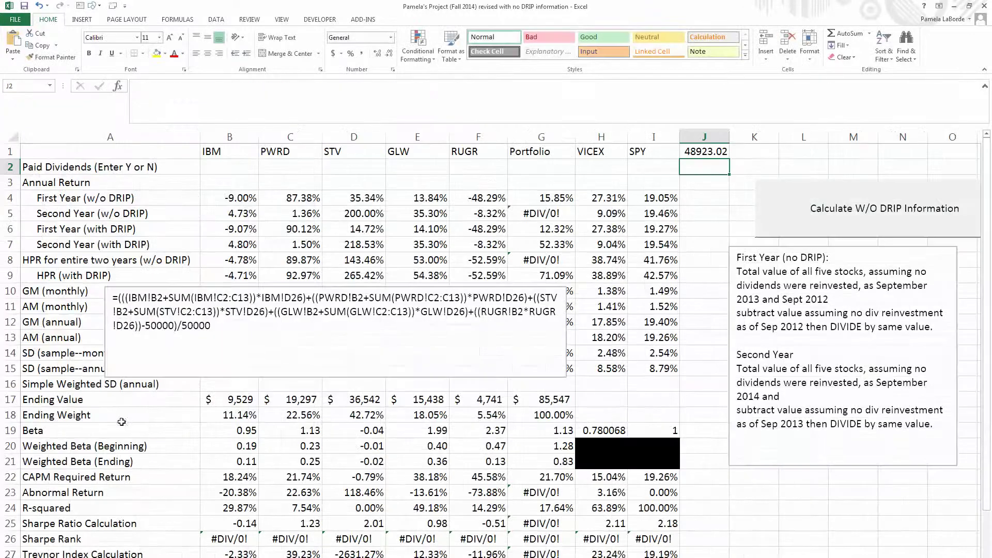
Compare the September 2013 value formula in J1 with the portfolio's first-year return formula in G4.
click(705, 153)
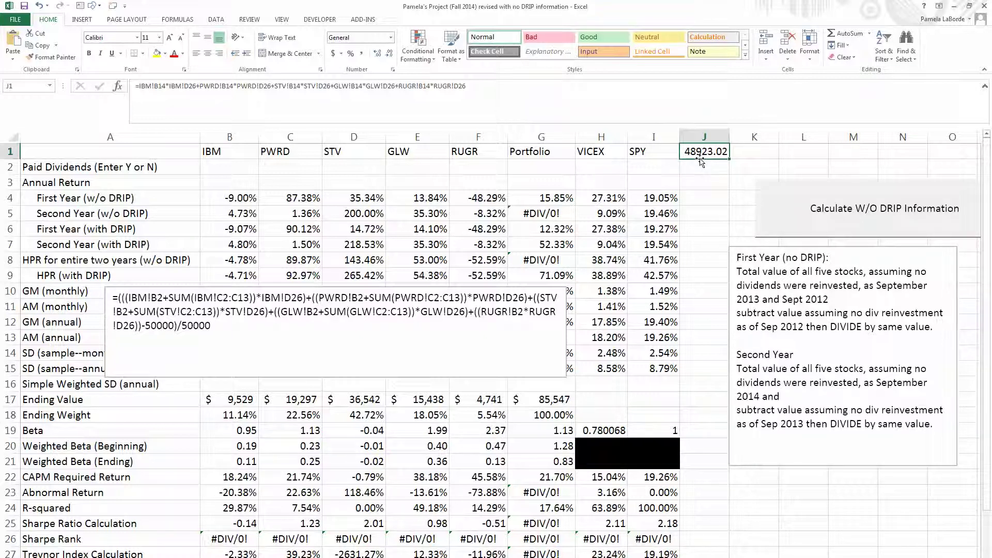
click(566, 197)
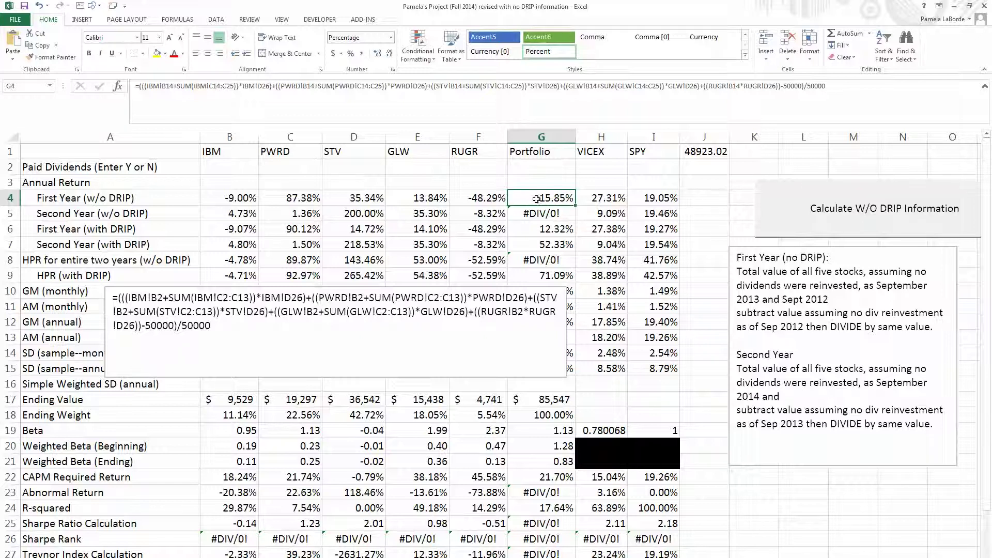
click(698, 156)
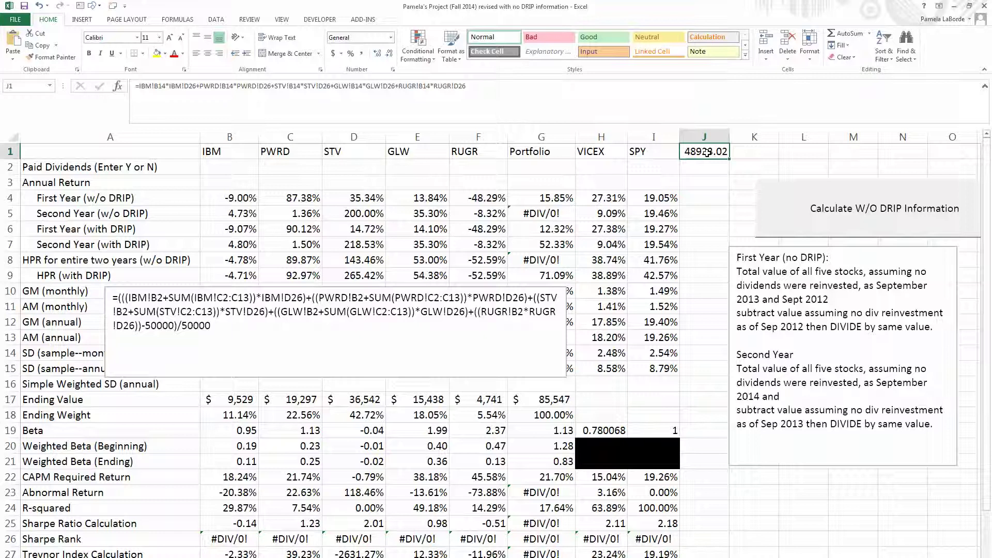
click(553, 200)
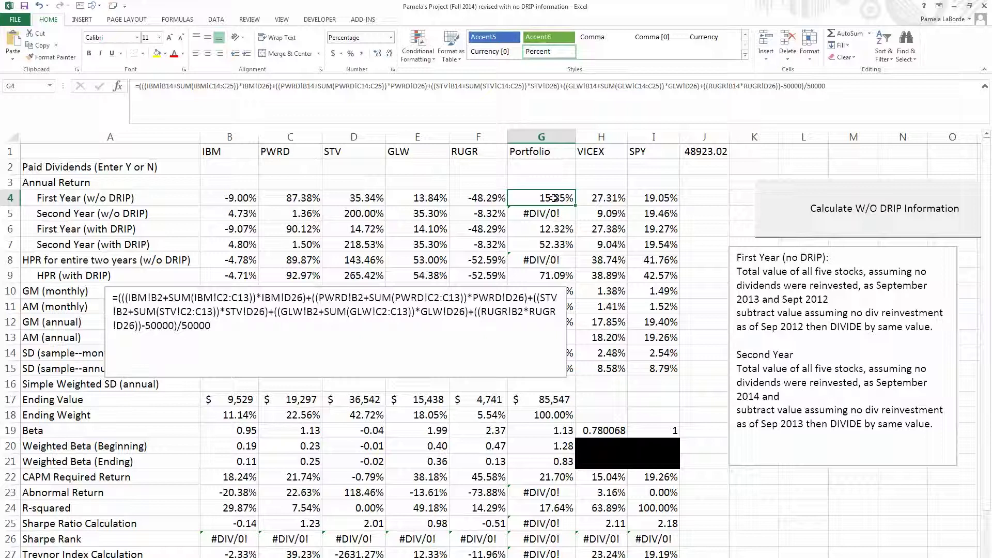
click(702, 150)
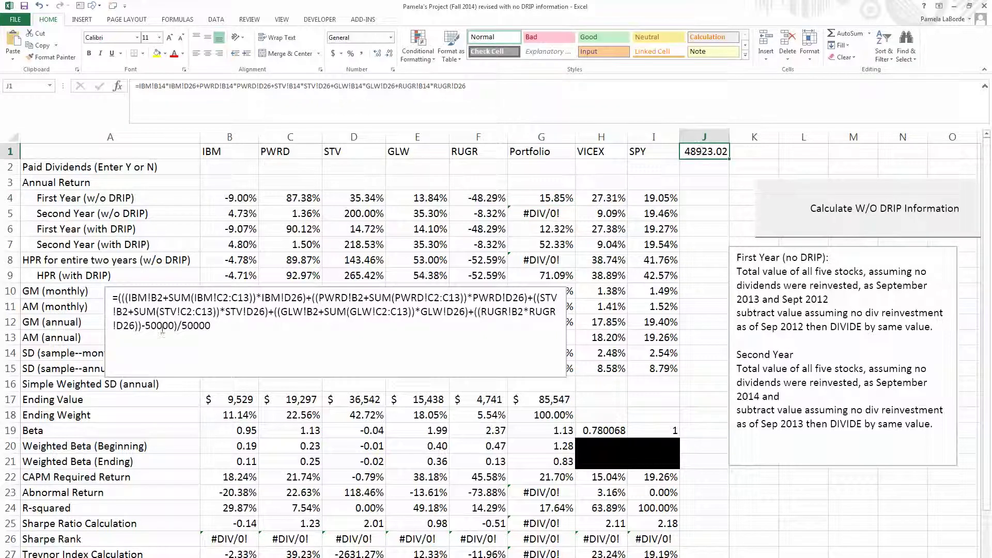
In the text box formula, replace the subtracted 50000 with the expression copied from J1, enclosed in parentheses.
drag(145, 326, 175, 325)
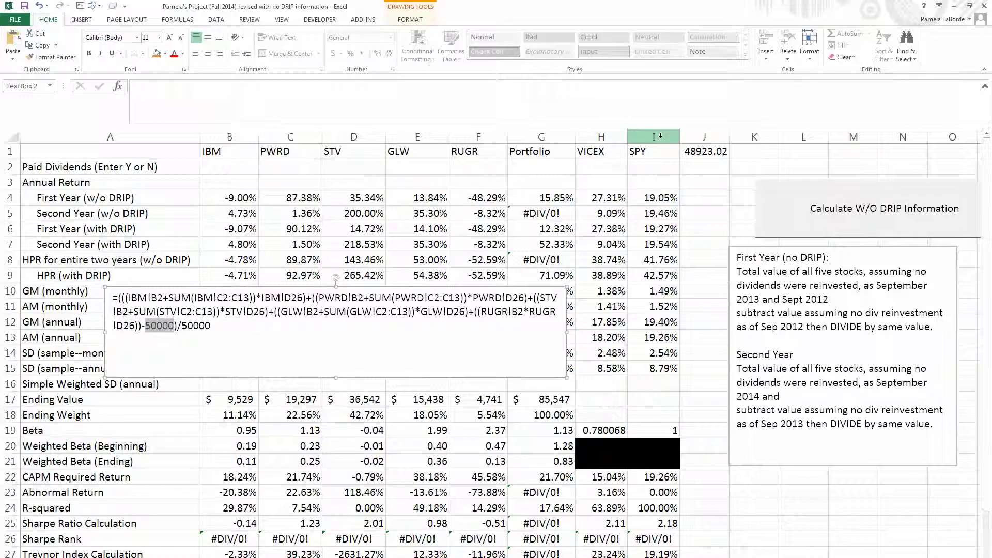
click(718, 151)
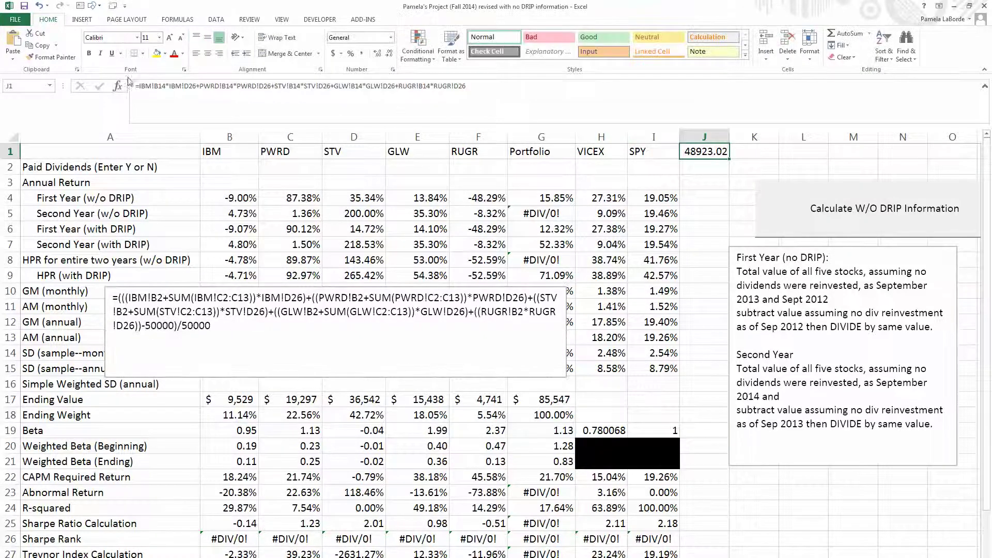
drag(138, 85, 468, 86)
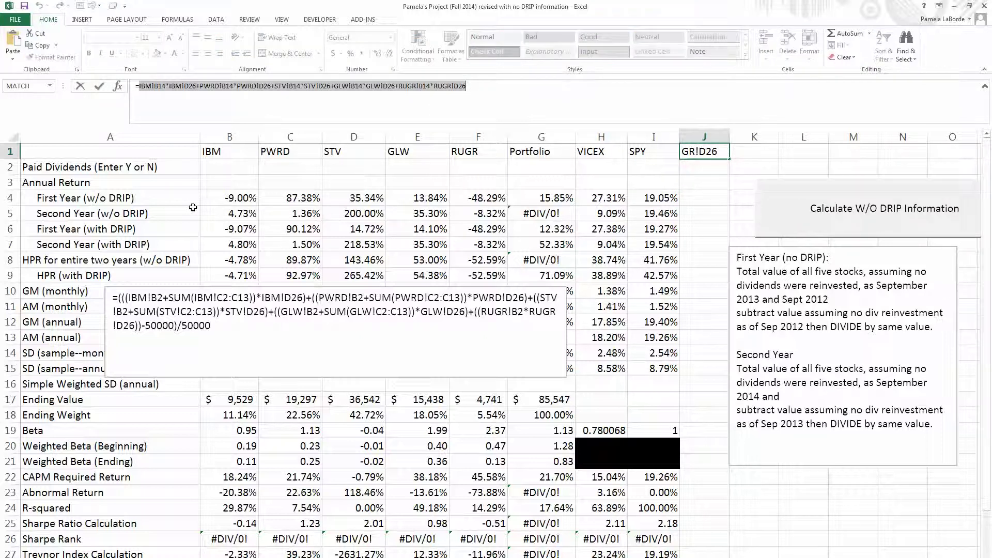
click(148, 326)
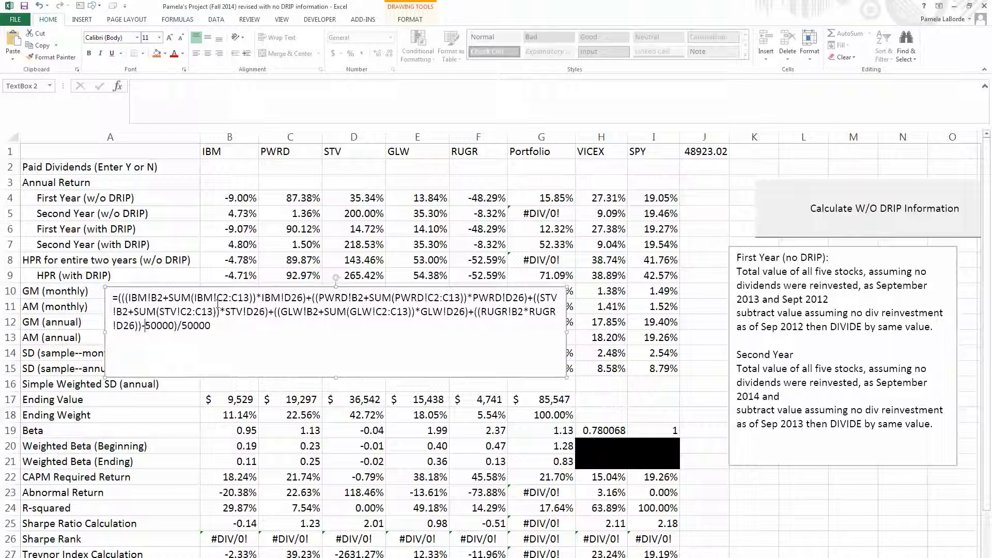
text(()
key(ctrl+v)
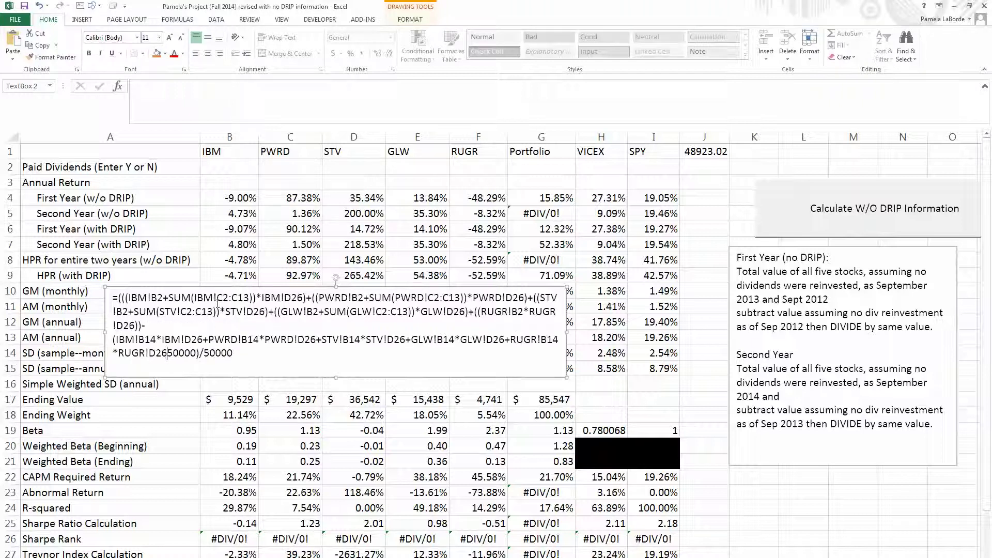
text())
key(Delete)
key(Delete)
key(Delete)
key(Delete)
key(Delete)
key(Delete)
text())
click(118, 298)
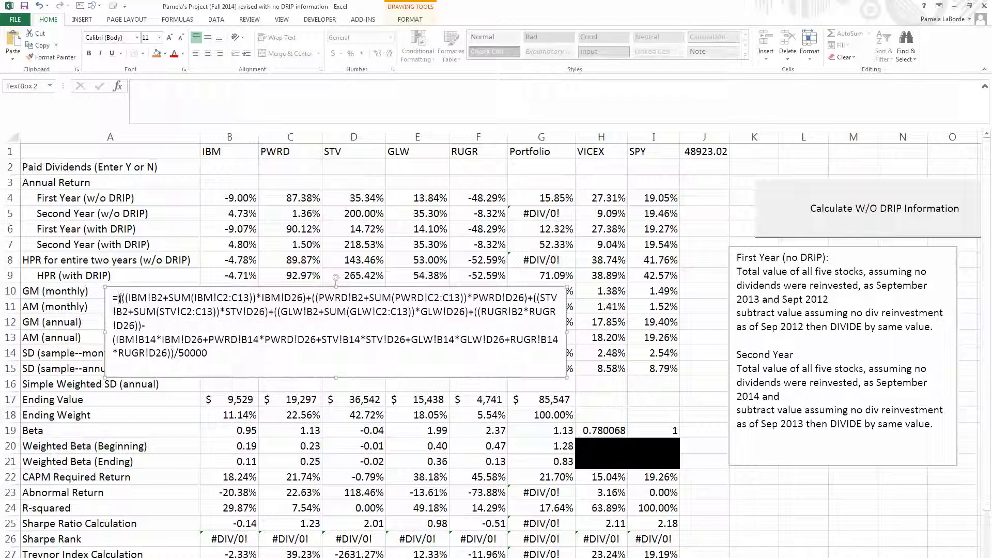
Replace the 50000 divisor in the text box formula with the same J1 expression in parentheses.
double_click(179, 353)
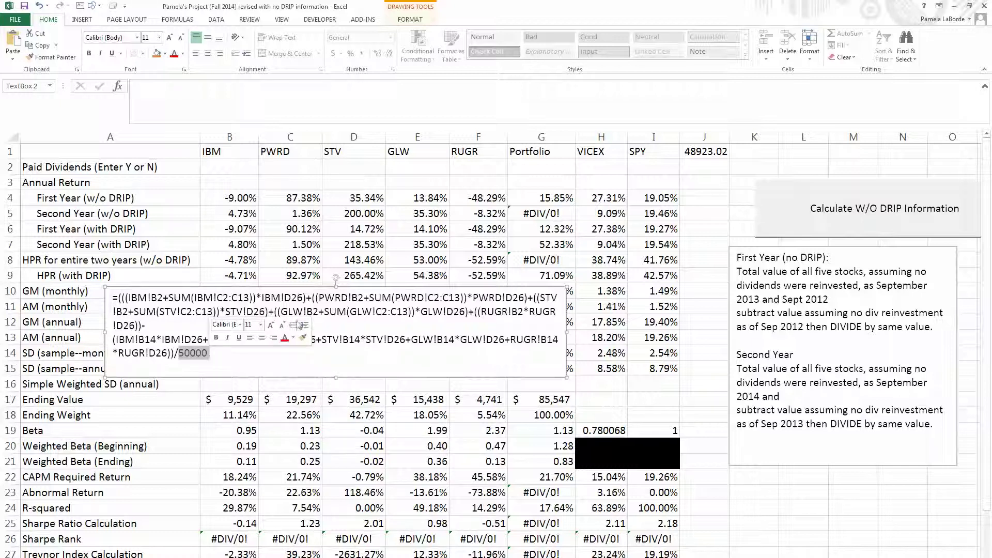
click(717, 153)
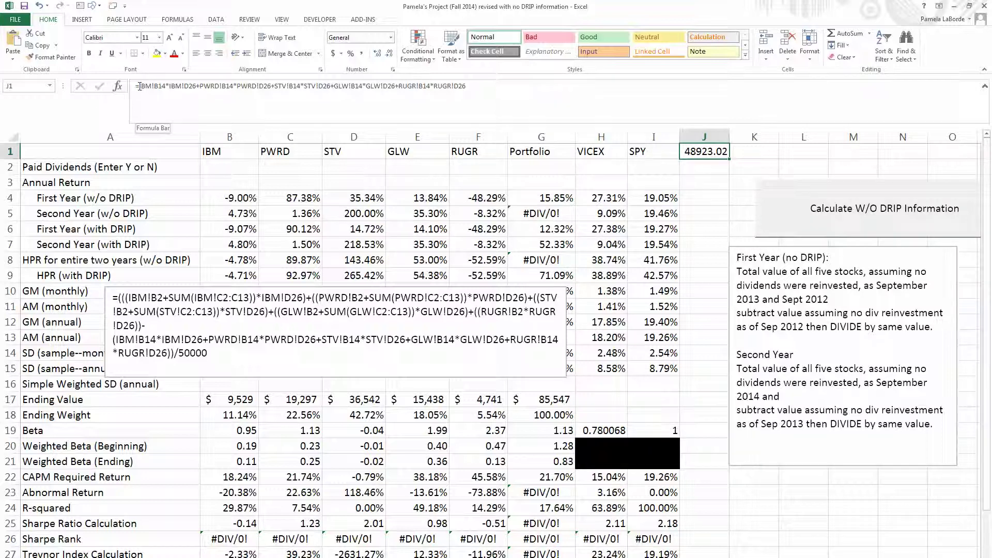
double_click(139, 86)
key(ctrl+c)
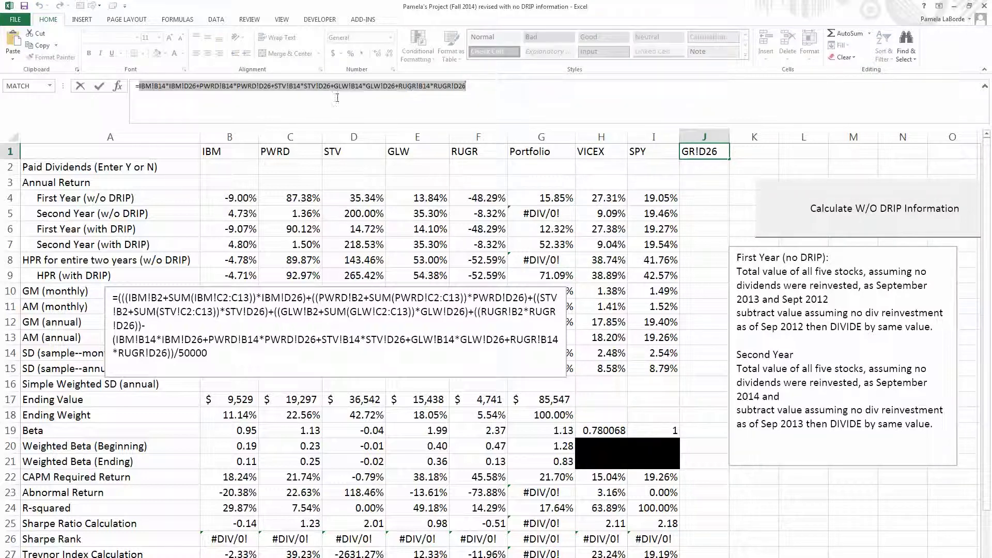
click(181, 355)
drag(179, 355, 209, 358)
text(()
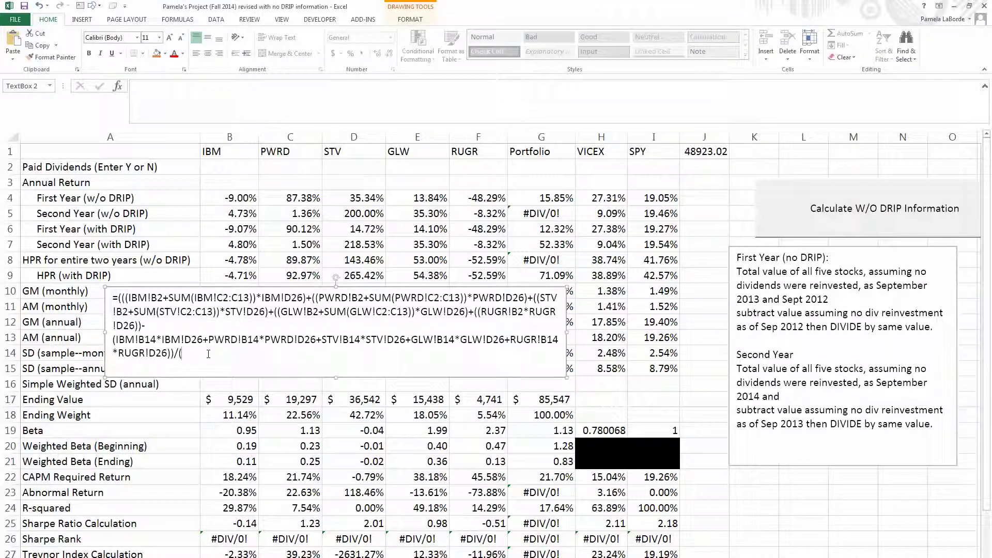
key(ctrl+v)
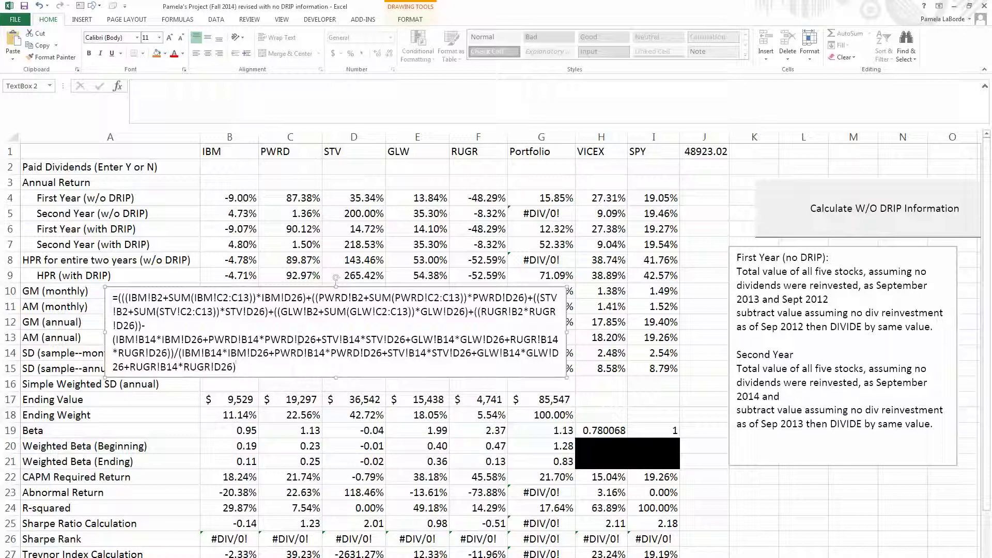
Copy the whole formula from the text box into G5 as the portfolio's second-year return without DRIP.
drag(239, 368, 107, 295)
key(ctrl+c)
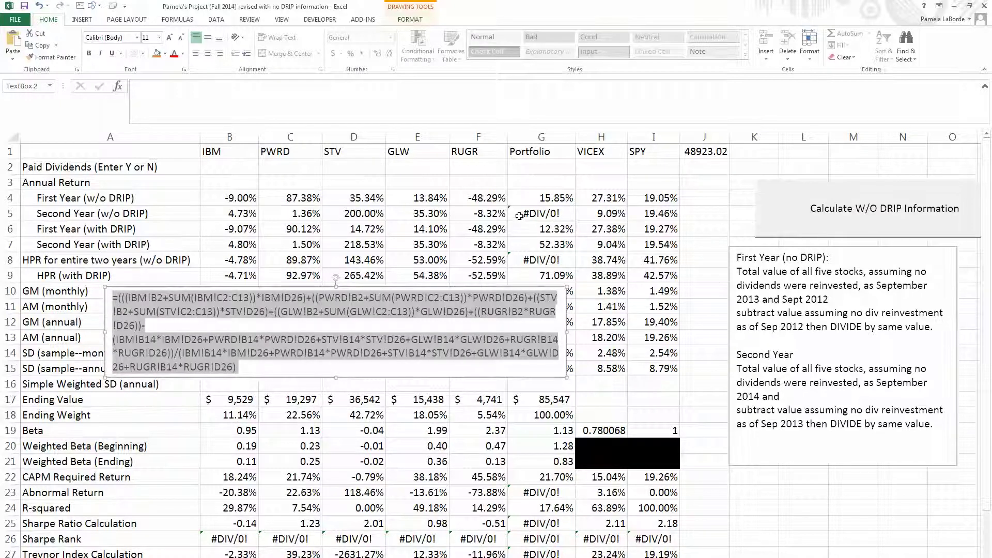
click(523, 214)
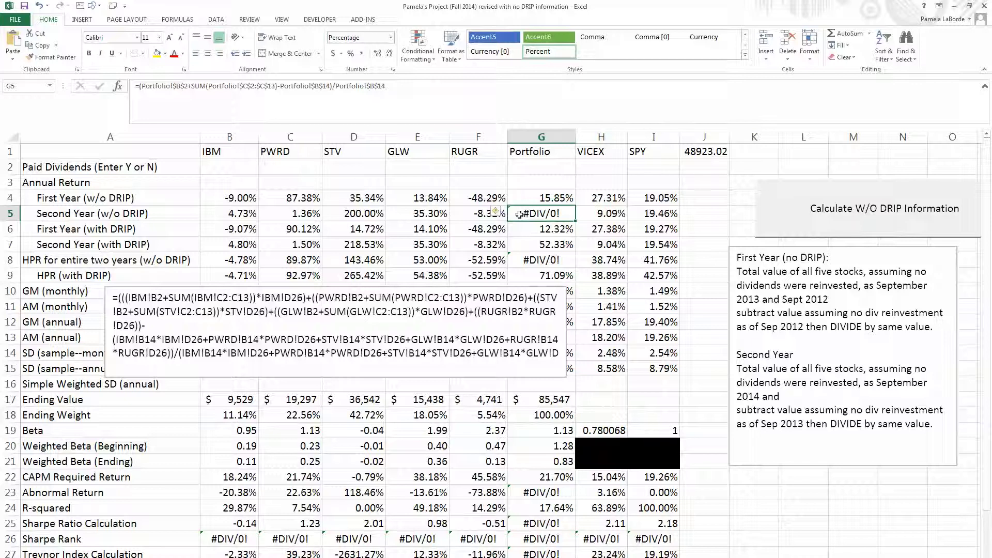
key(ctrl+v)
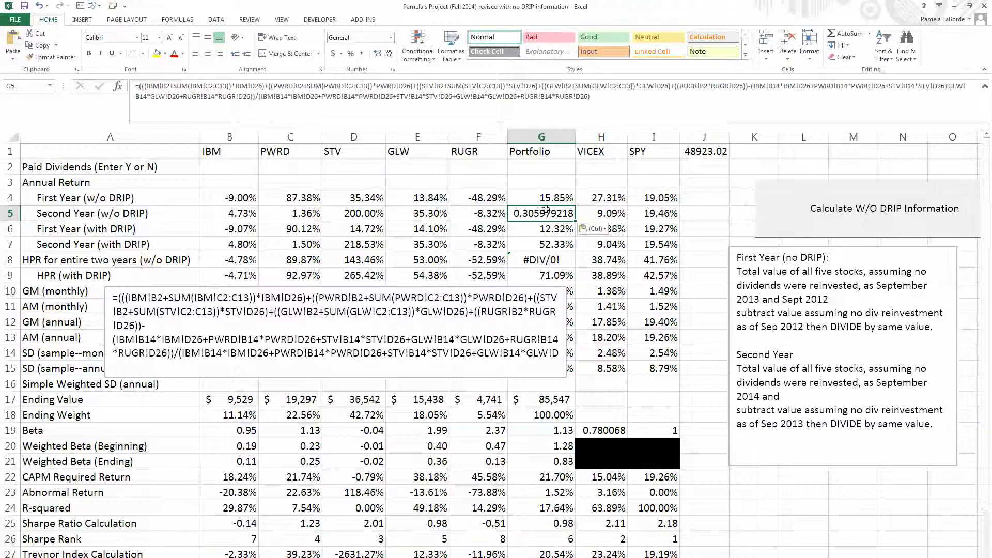
Format the portfolio's second-year return without DRIP in G5 as a percentage with two decimals.
click(350, 53)
click(377, 53)
click(378, 53)
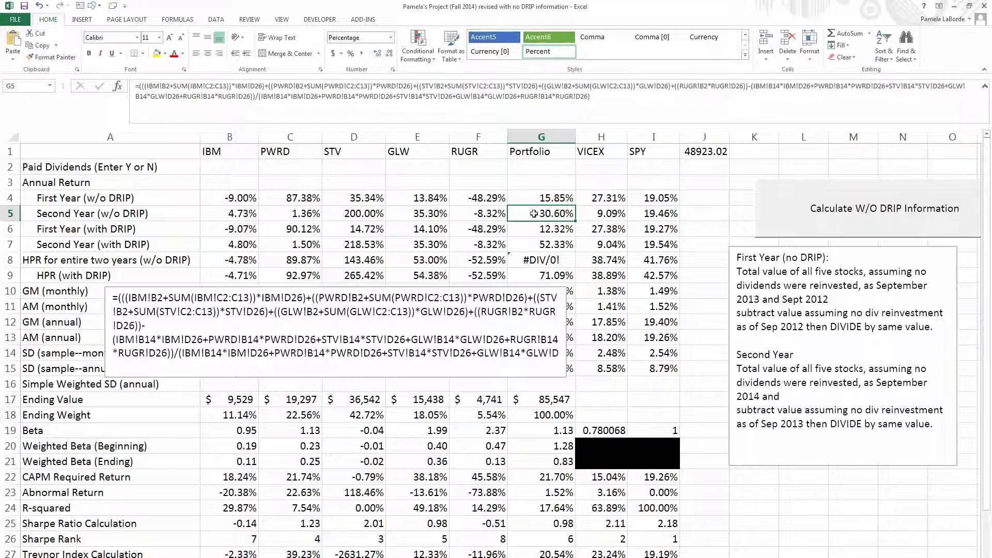
Fill the portfolio's second-year returns without and with DRIP, G5 and G7, in yellow.
click(157, 54)
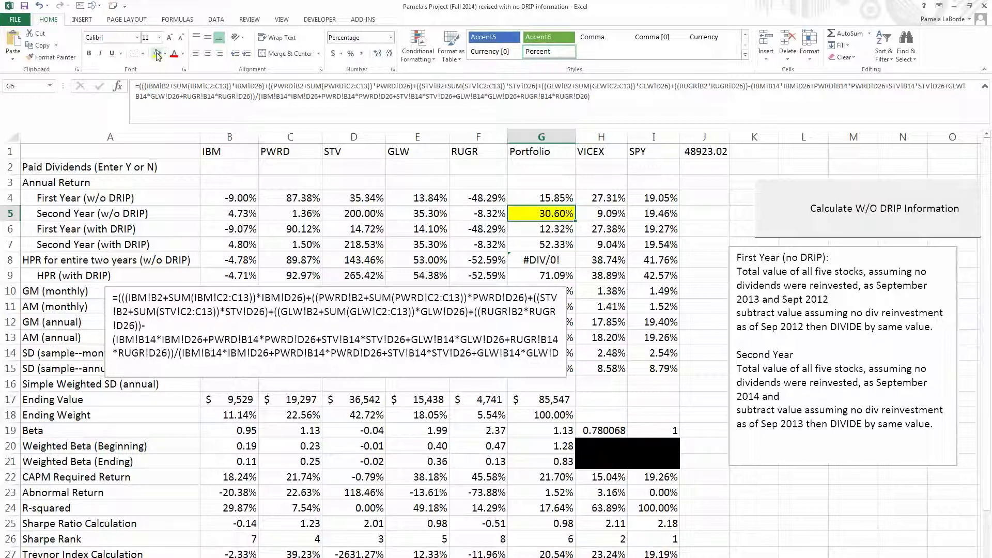
click(531, 249)
click(157, 54)
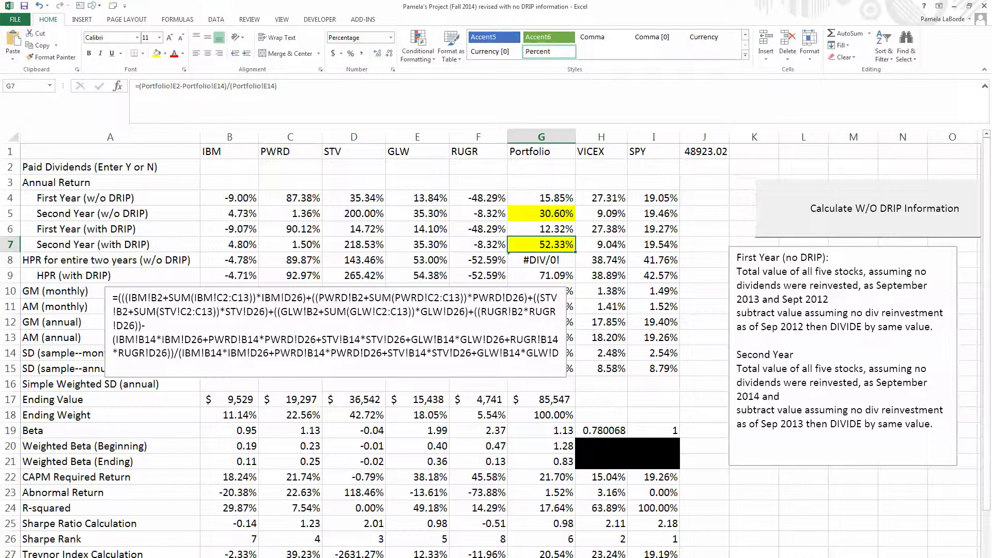
On the STV sheet, check the November 2012 and April 2014 dividends and the April 2014 closing price.
key(ctrl+Page_Up)
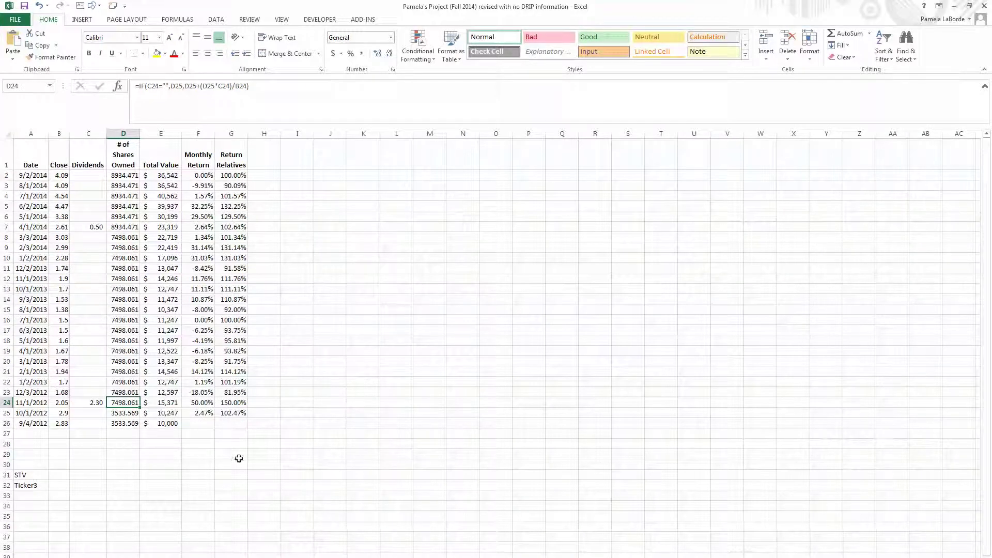
click(76, 405)
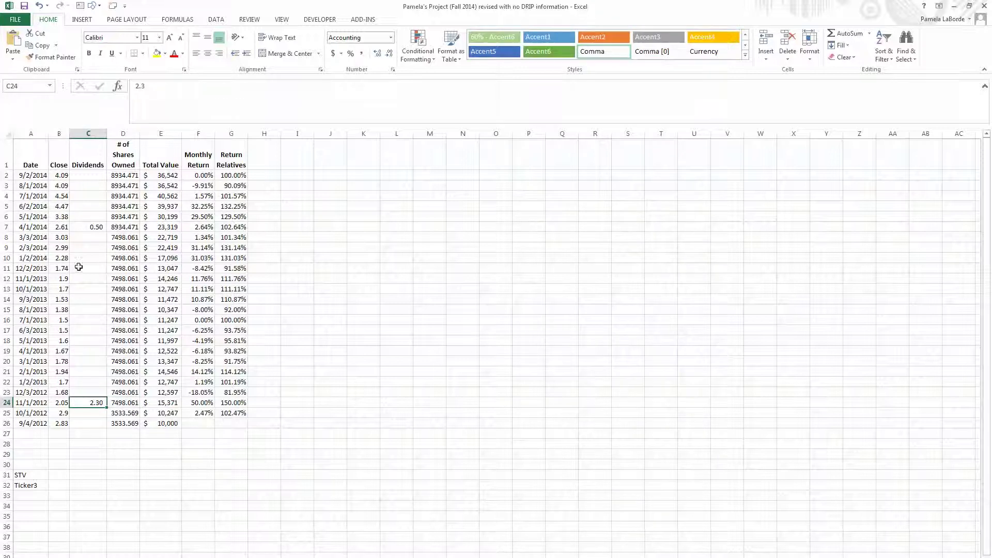
click(79, 228)
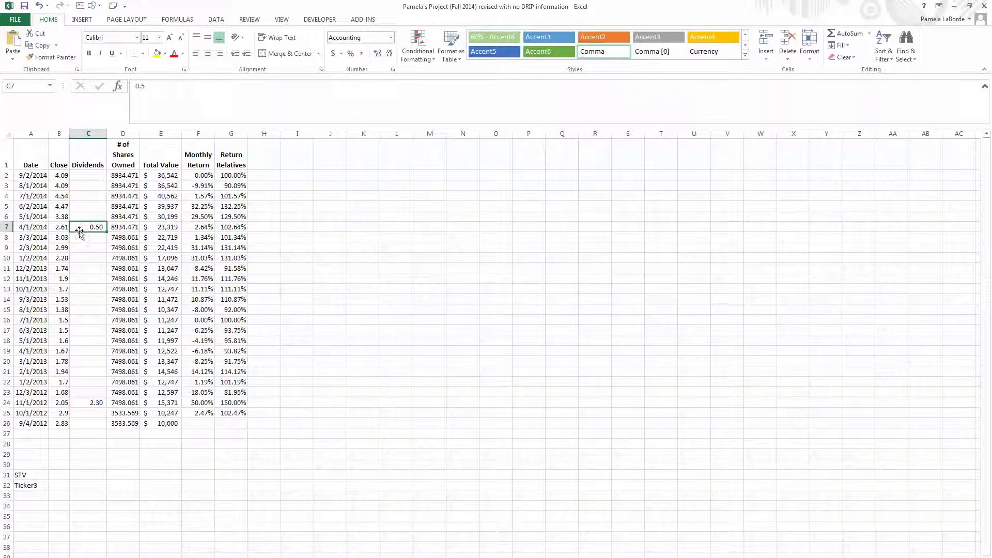
click(55, 227)
click(81, 227)
Enlarge the STV sheet and compare the November 2012 dividend and closing price with the shares owned in D26 and D24.
click(288, 21)
click(209, 46)
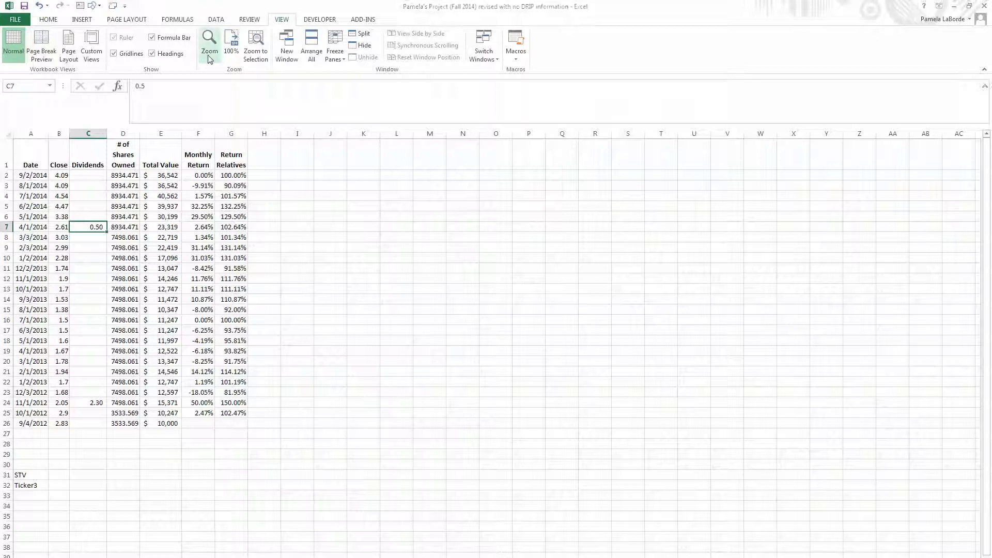
click(260, 87)
click(259, 162)
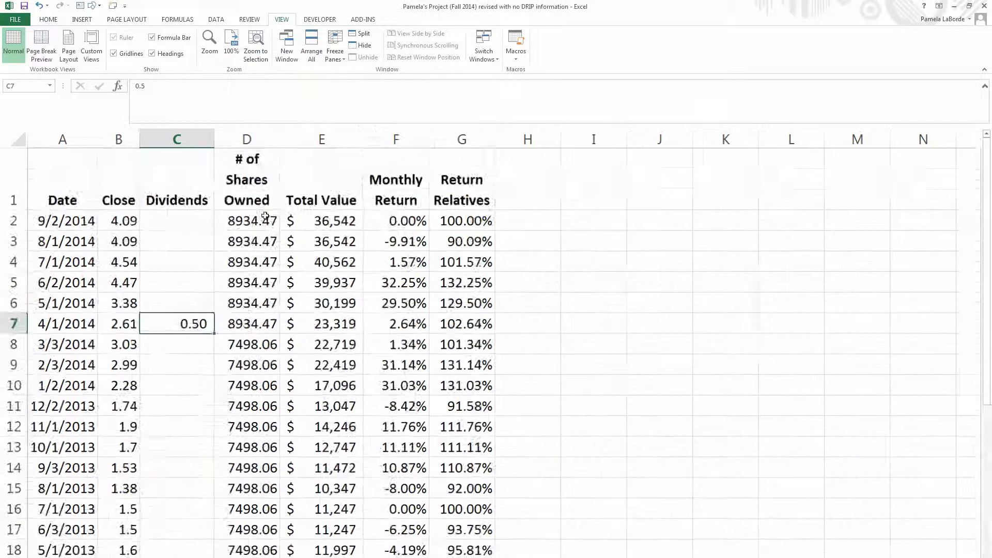
scroll(293, 247, down, 5)
scroll(310, 310, up, 1)
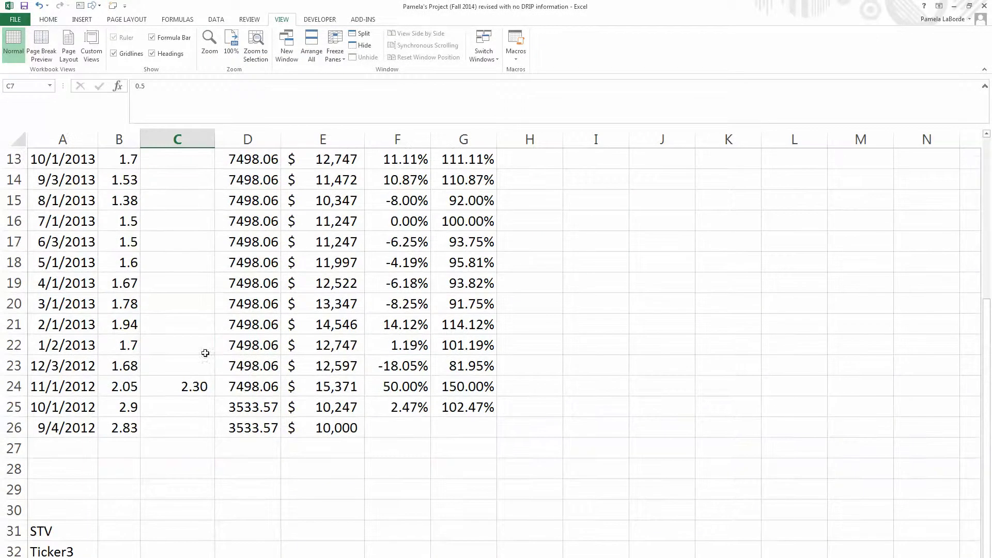
click(172, 384)
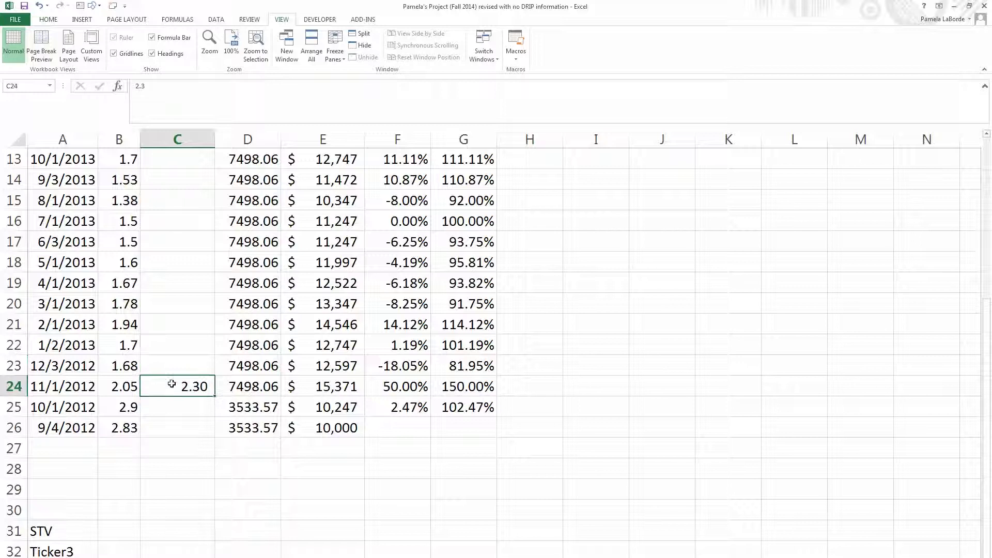
click(136, 387)
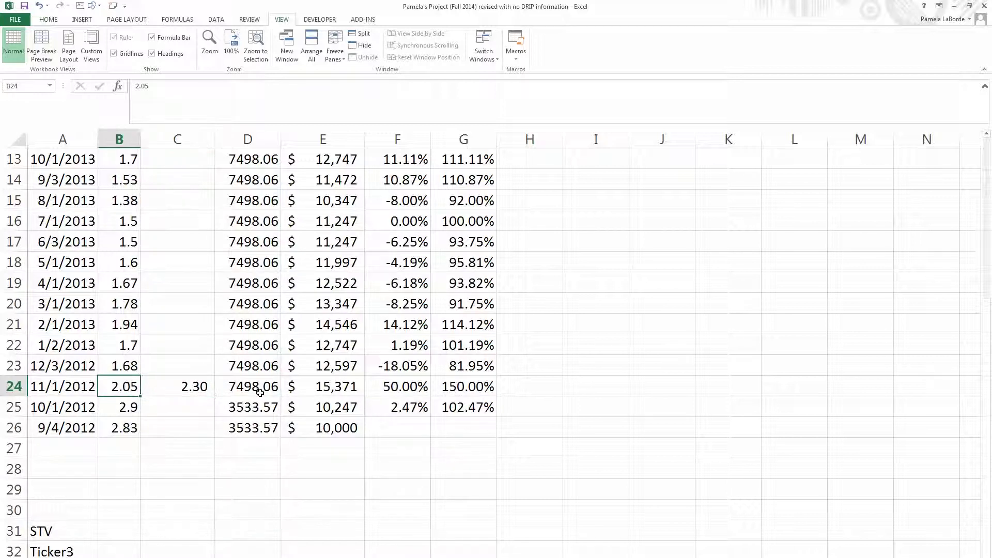
click(253, 429)
click(232, 386)
click(238, 433)
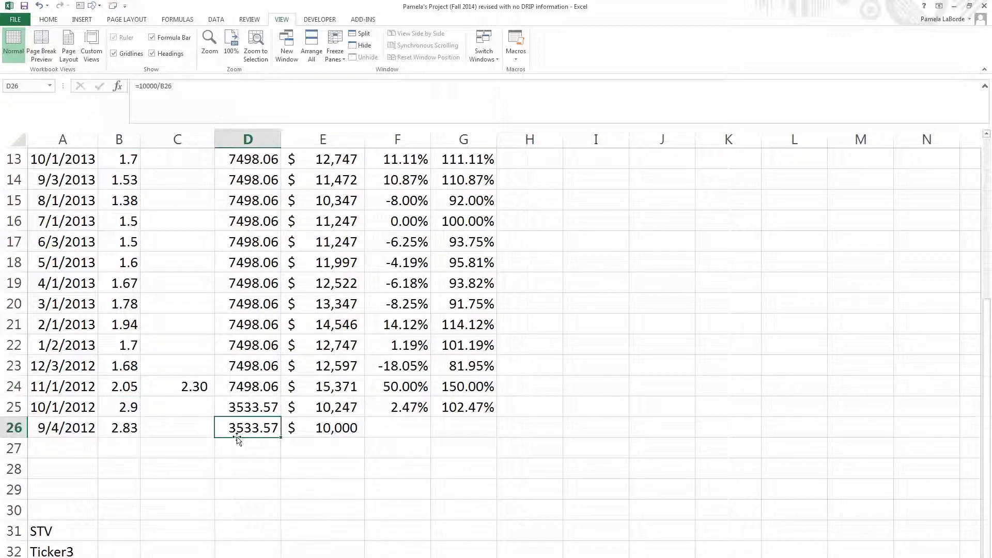
click(245, 388)
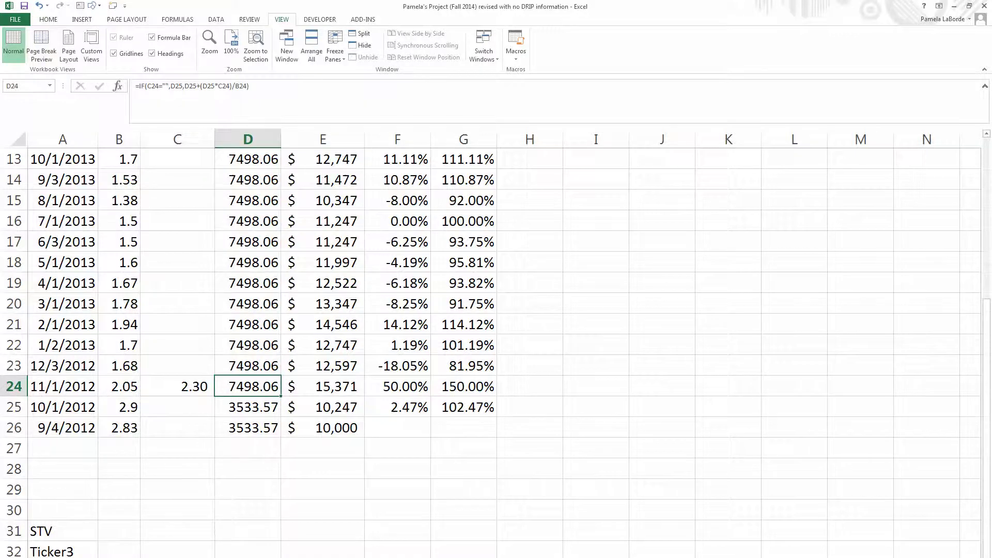
Return to the summary sheet and compare the portfolio's second-year returns without and with DRIP in G5 and G7.
key(ctrl+Page_Up)
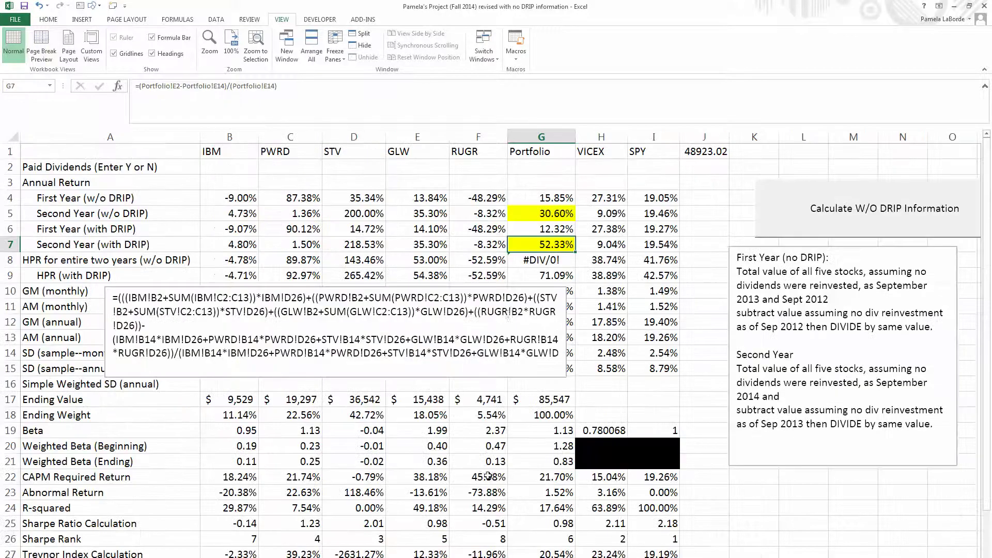
click(527, 213)
click(524, 244)
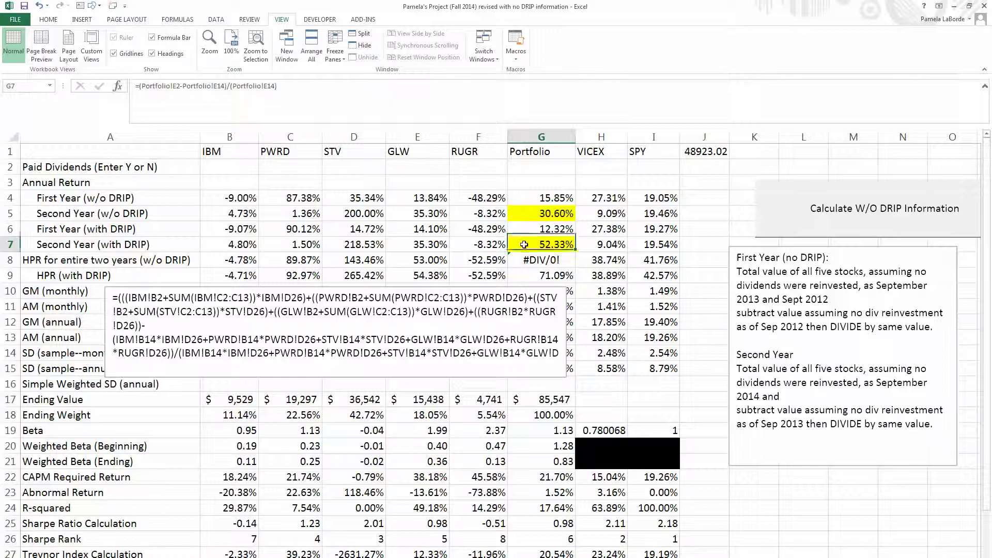
Fill the portfolio's first-year returns without and with DRIP, G4 and G6, in light blue.
click(526, 196)
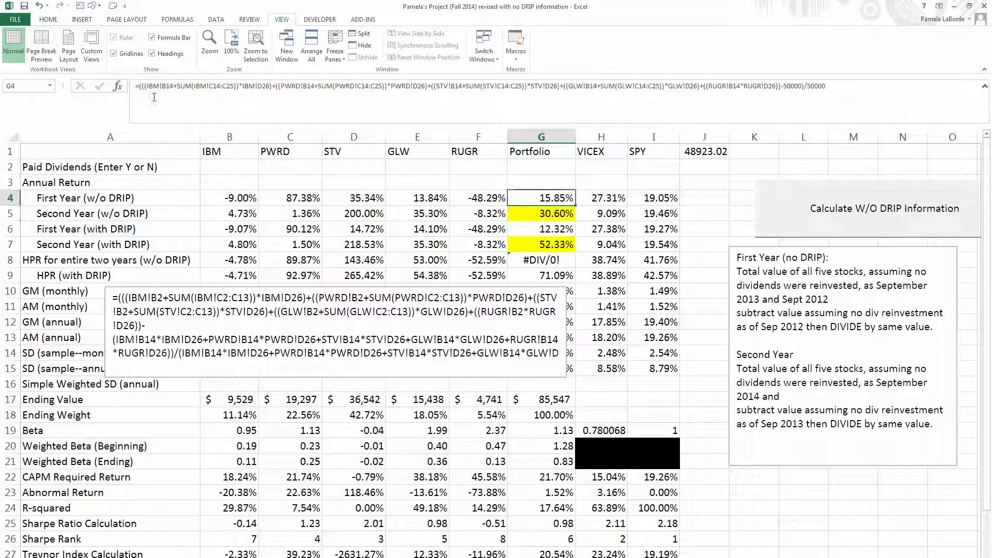
click(48, 19)
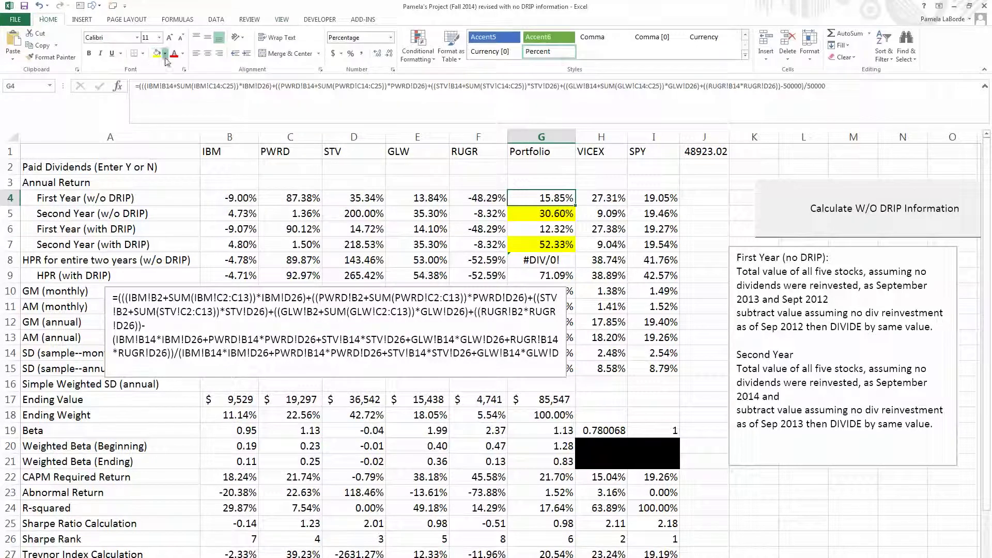
click(165, 54)
click(191, 100)
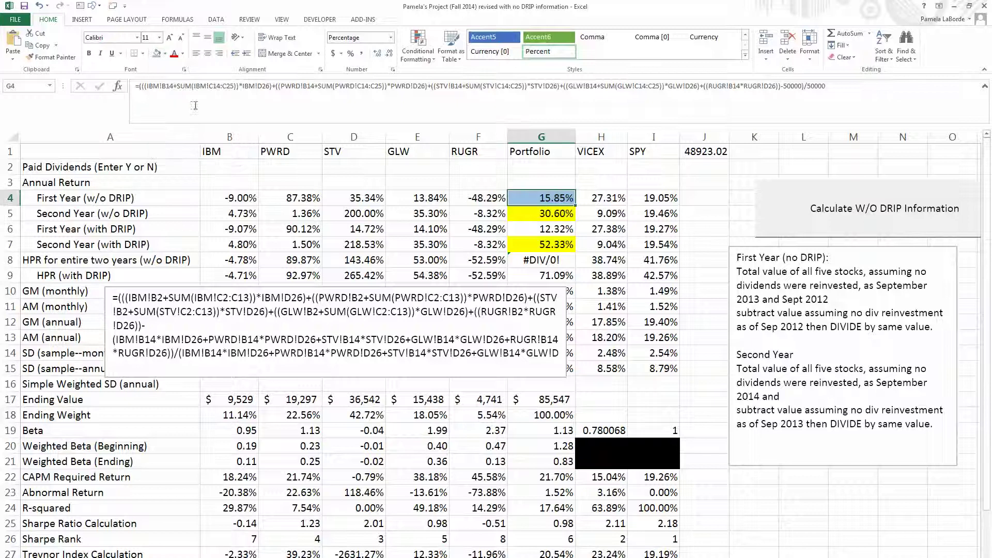
click(553, 229)
click(157, 54)
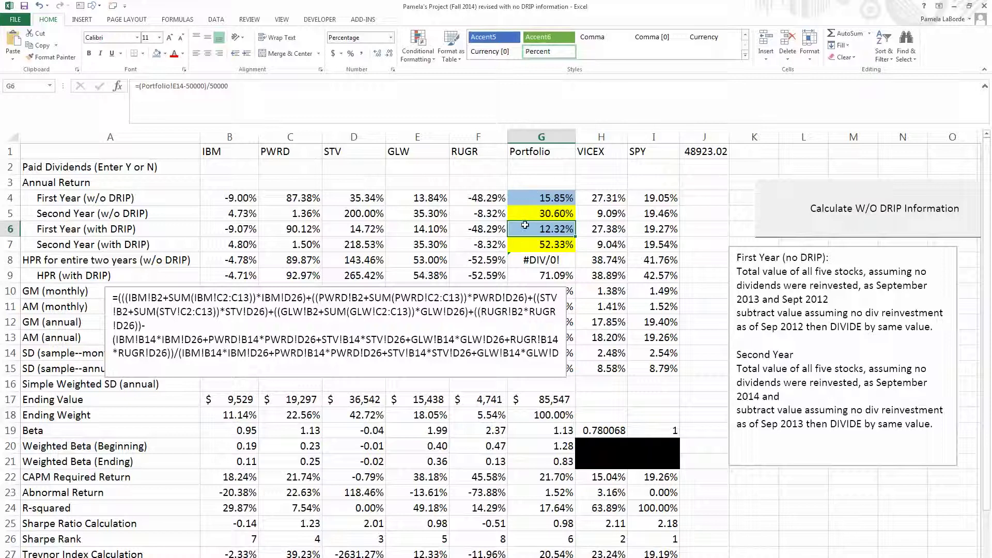
Check the two-year HPR formula without DRIP in G8 and clear all of the old formula from the text box.
scroll(526, 226, down, 1)
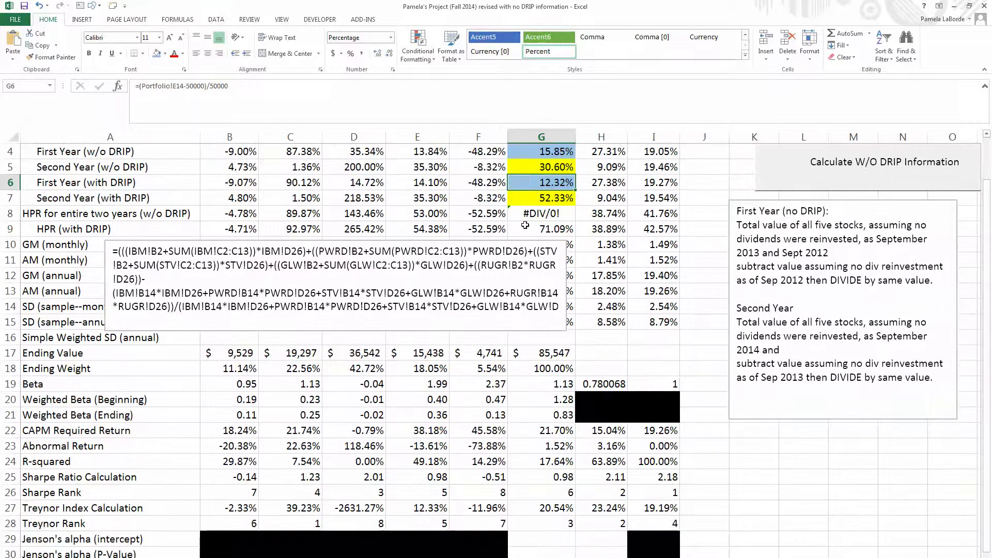
click(532, 214)
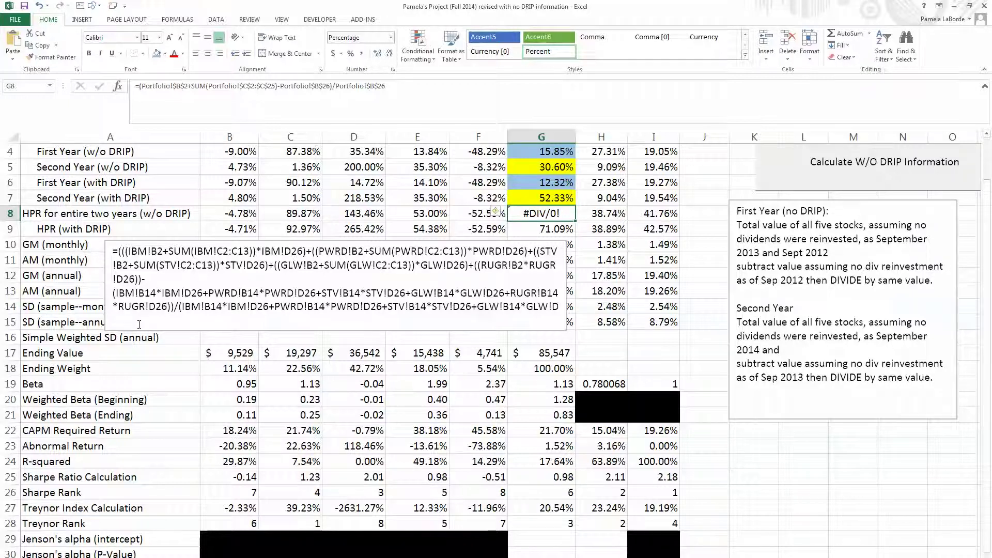
drag(168, 307, 111, 229)
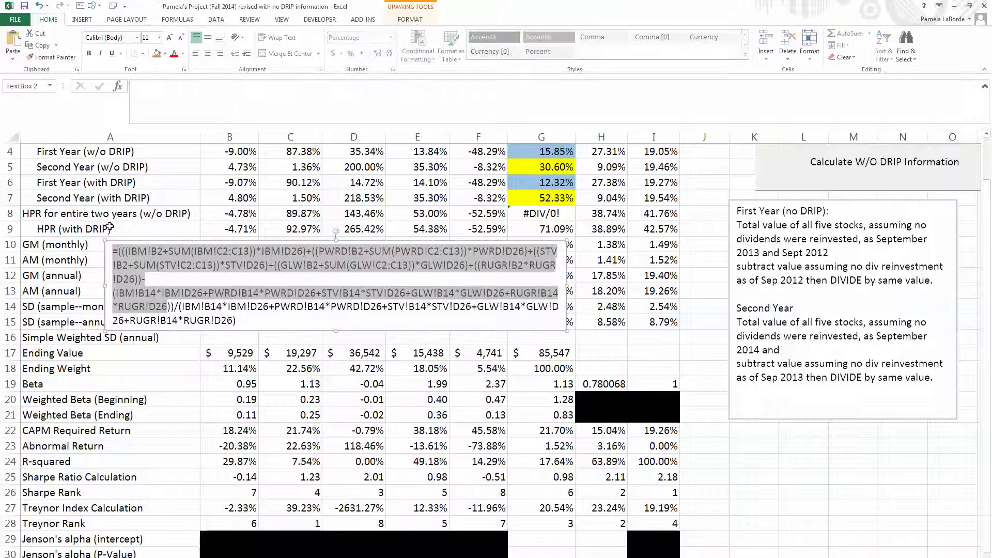
key(Delete)
drag(193, 267, 110, 250)
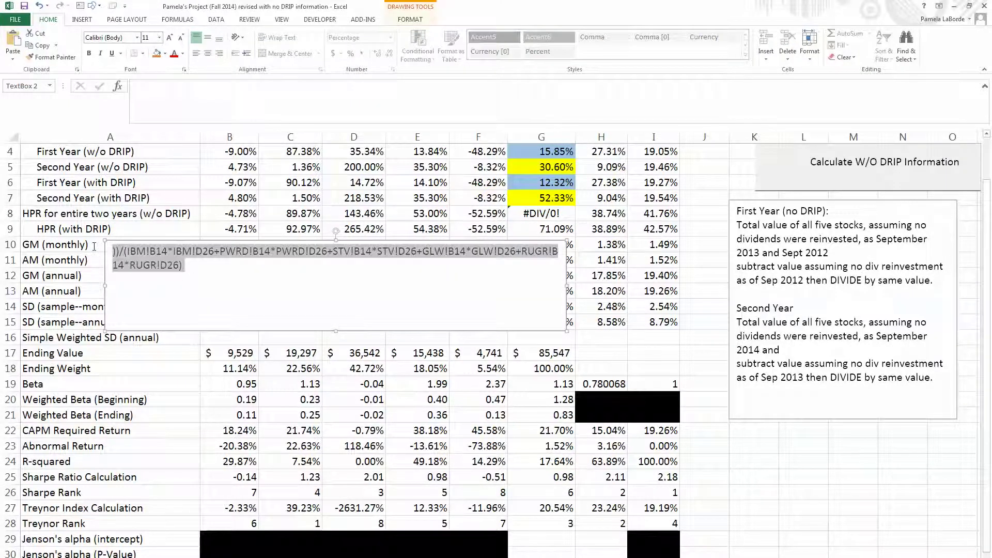
key(Delete)
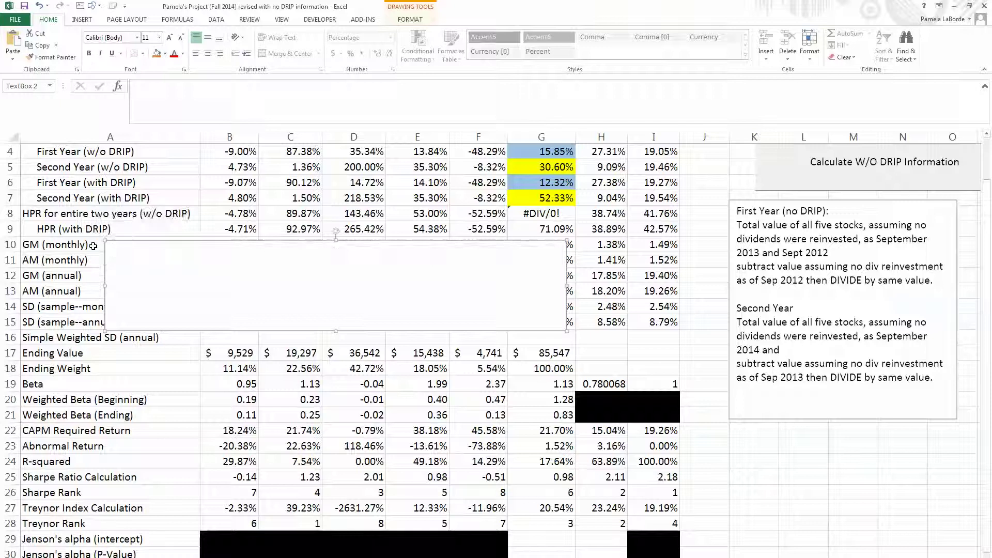
Copy the September 2014 total value expression, without the equals sign, from G5's formula into the empty text box.
click(555, 214)
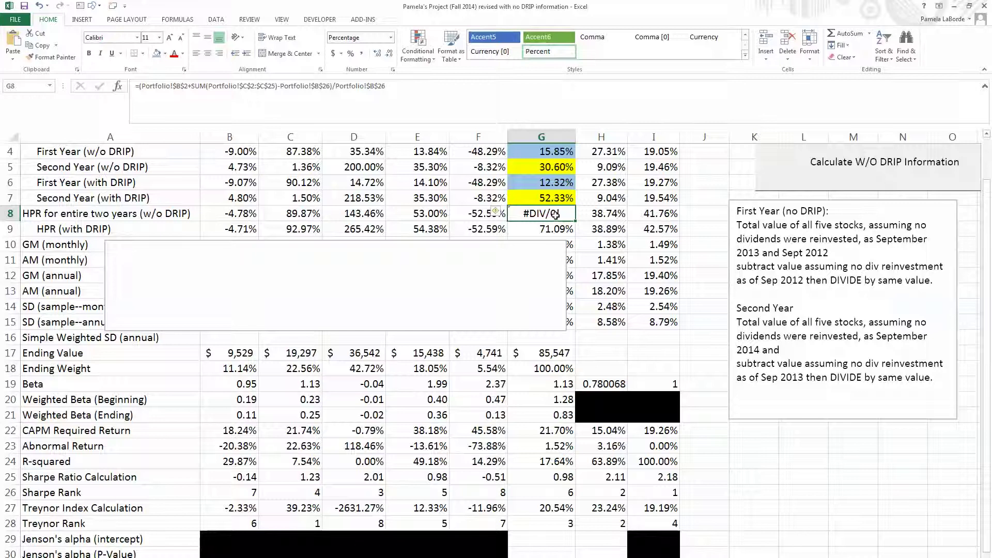
click(549, 167)
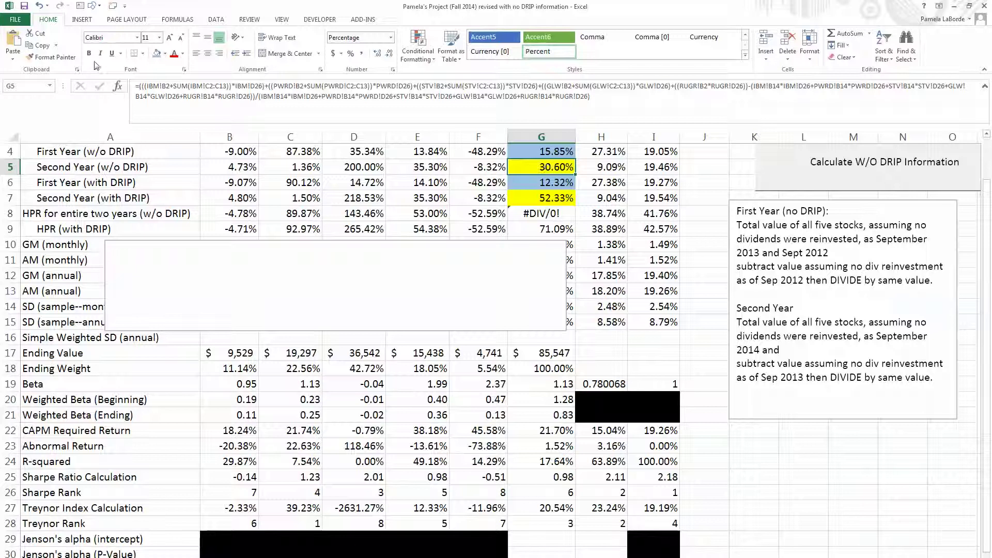
drag(139, 86, 749, 86)
key(ctrl+c)
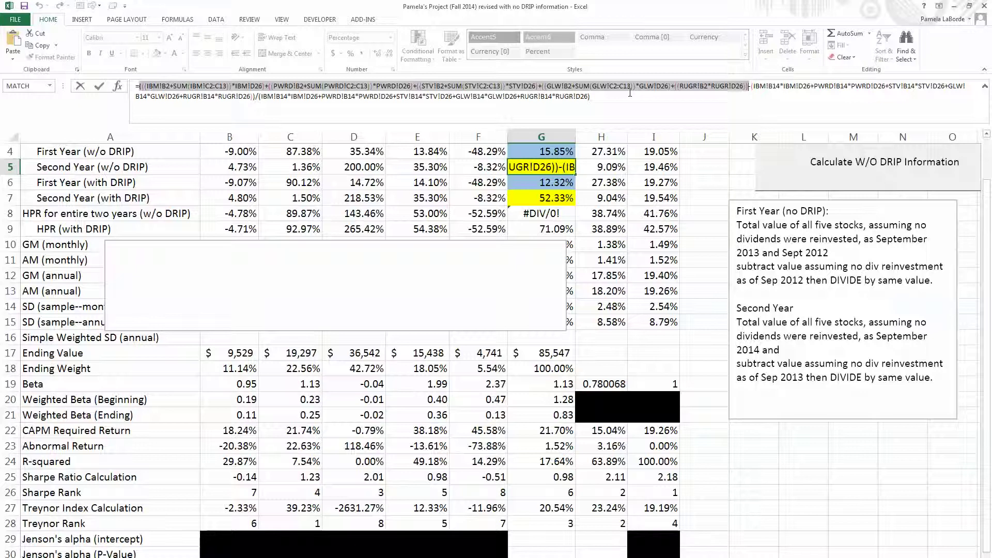
click(309, 278)
key(ctrl+v)
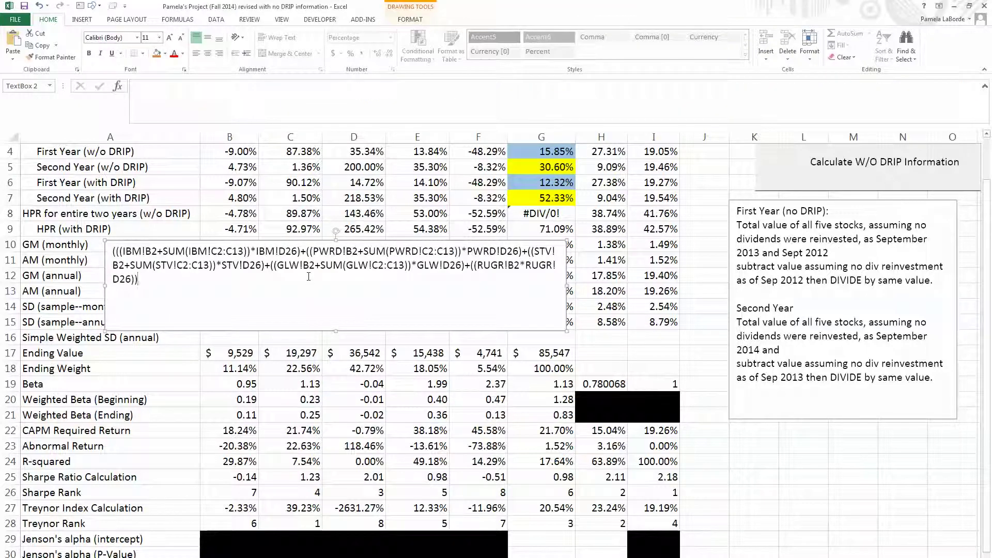
Complete the text box formula by appending -50000)/50000 to the copied expression.
text(-)
text(50000)/5)
text(0000)
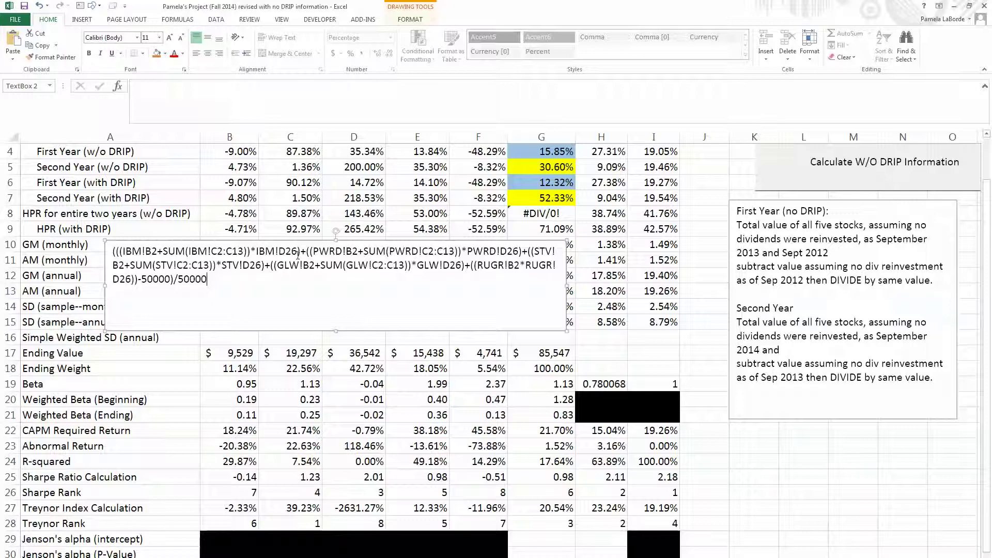
Copy the text box formula into G8 with a leading equals sign as the portfolio's two-year HPR without DRIP.
drag(217, 282, 112, 248)
key(ctrl+c)
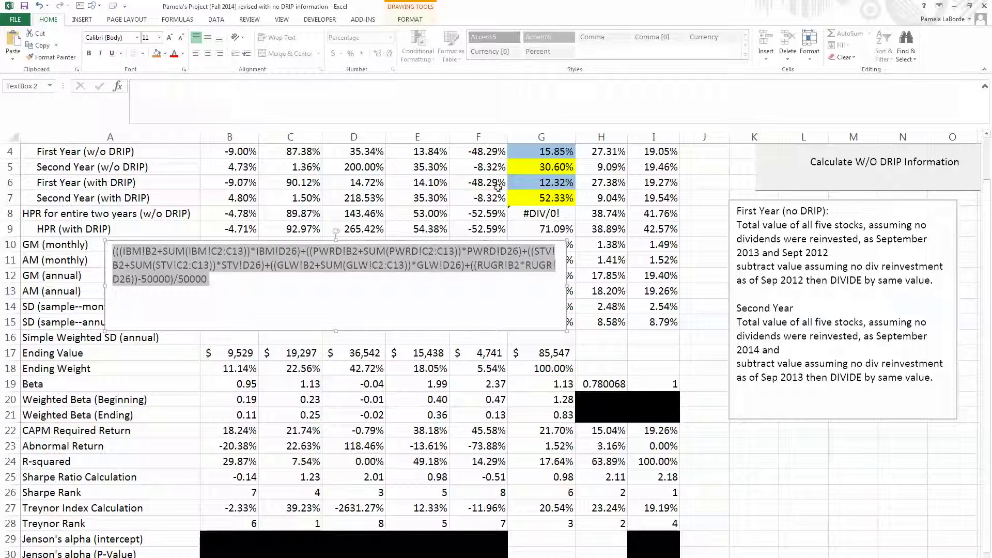
click(528, 217)
key(ctrl+v)
click(135, 86)
text(=)
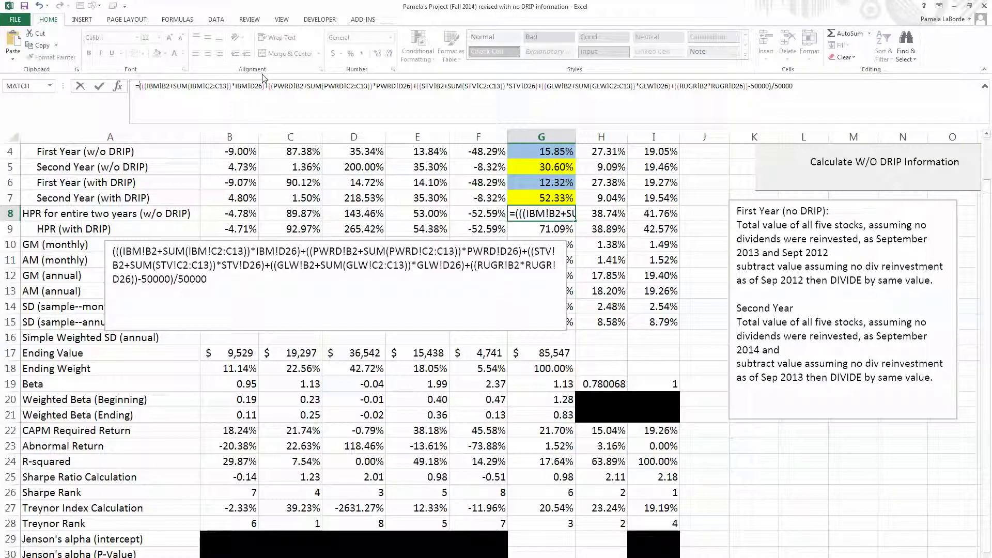
key(Return)
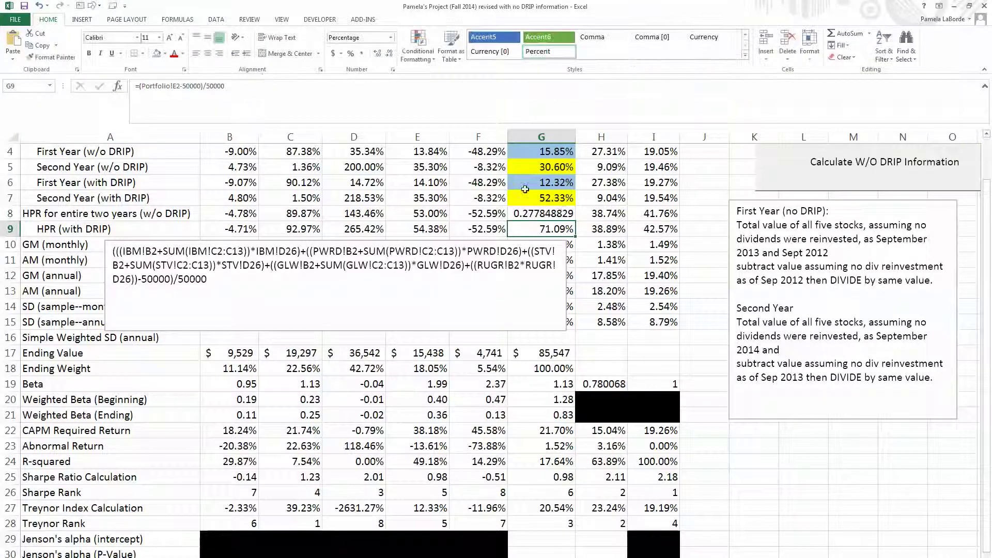
Format the portfolio's two-year HPR without DRIP in G8 as a percentage with two decimals.
click(561, 213)
click(351, 54)
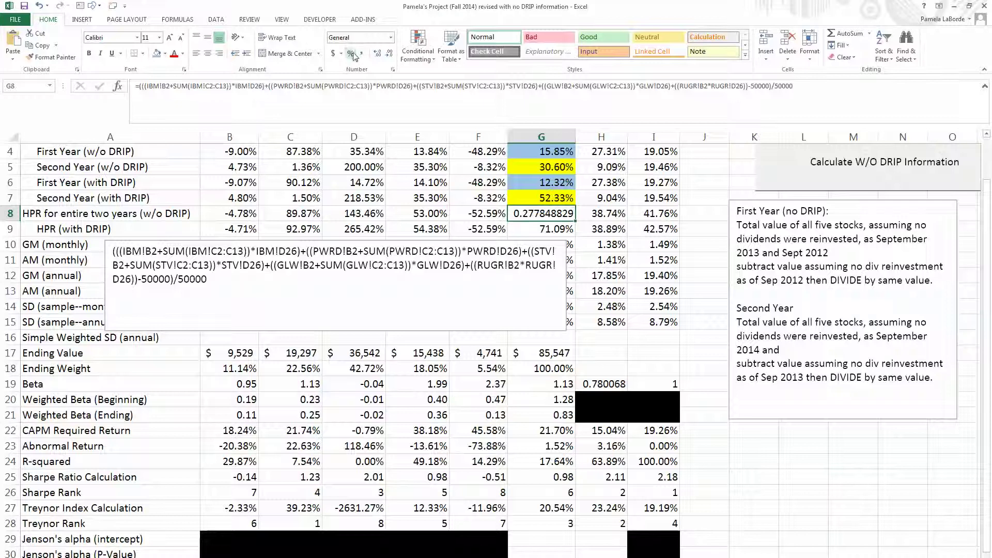
click(379, 55)
click(381, 55)
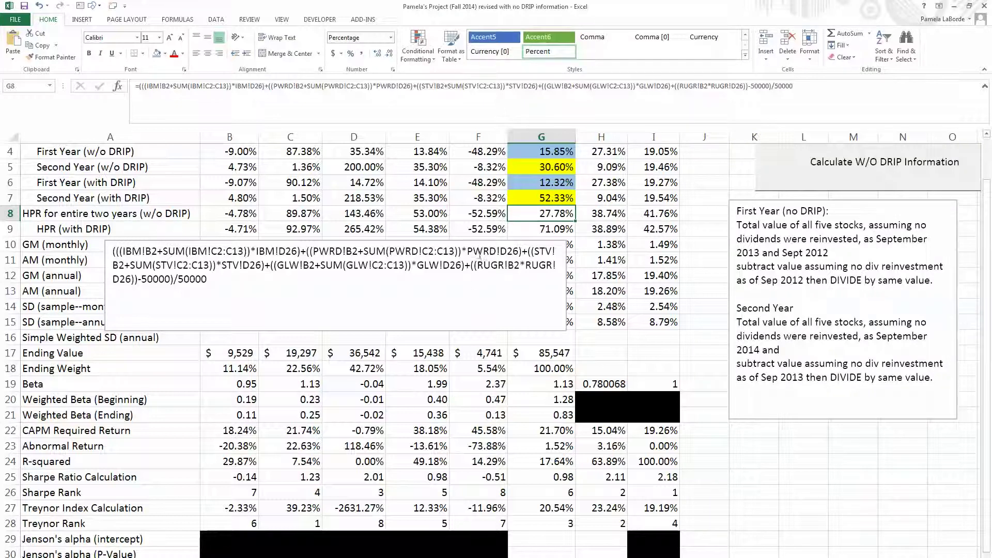
Delete the text box holding the working formula and select the portfolio's two HPR values in G8:G9.
click(481, 242)
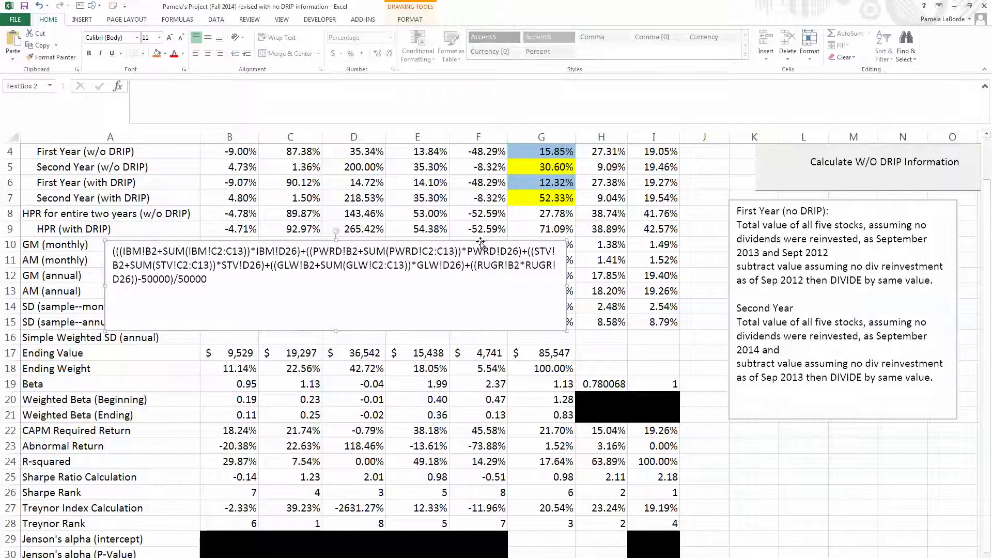
key(Delete)
drag(521, 214, 520, 225)
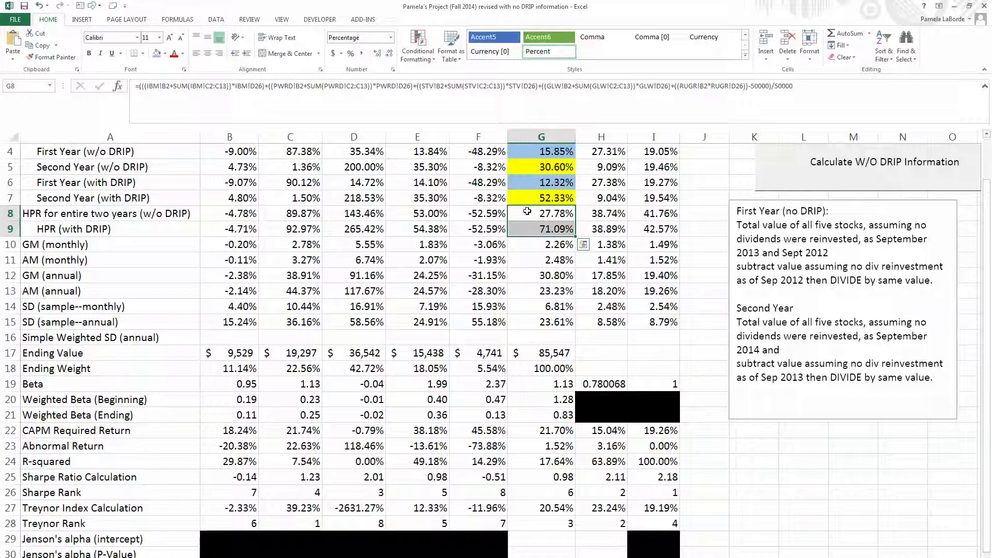